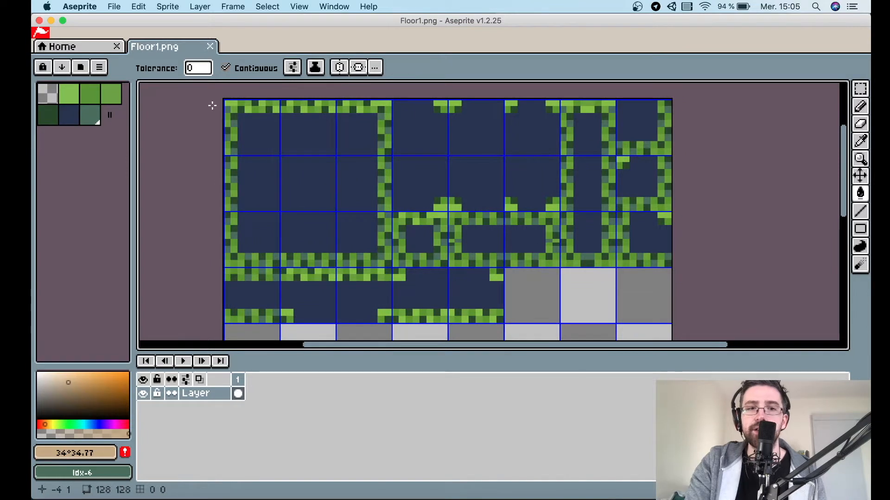
Select sample 3x3 tile blocks in the existing floor tileset to examine how its tiles are laid out.
key(m)
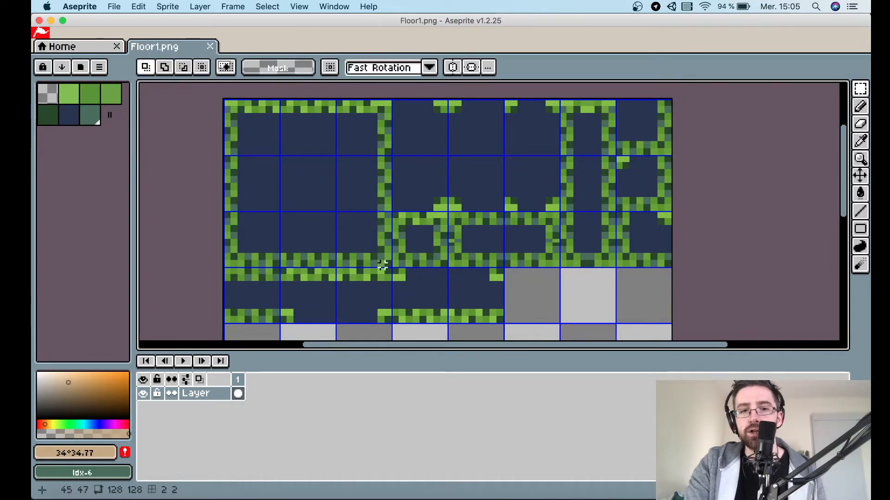
drag(389, 265, 224, 99)
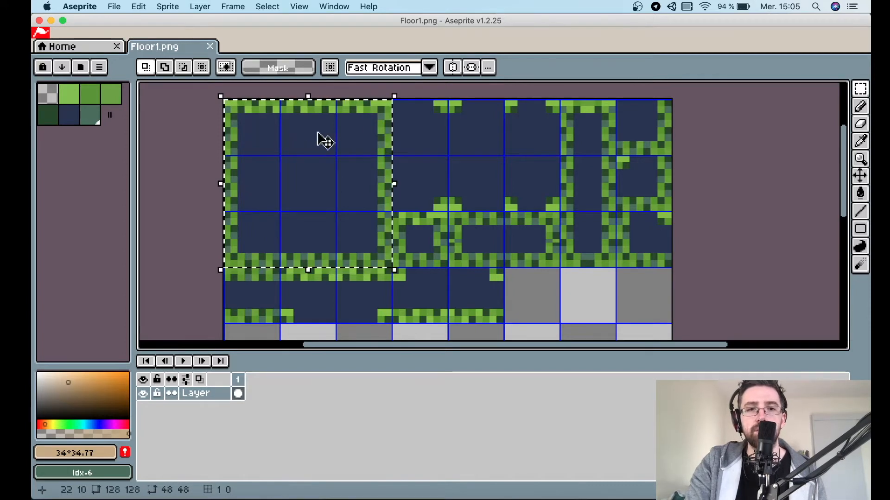
drag(399, 101, 558, 214)
drag(614, 265, 563, 95)
click(586, 288)
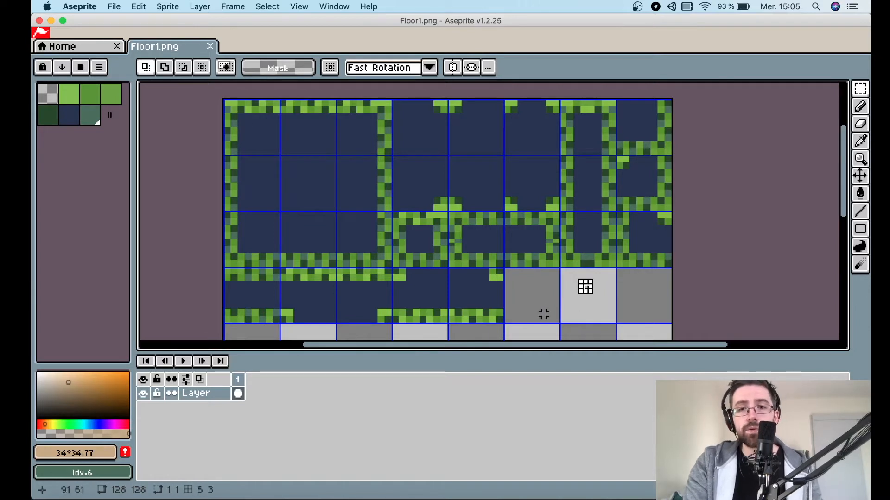
Create a new 128 x 128 px RGBA sprite with a transparent background.
click(97, 47)
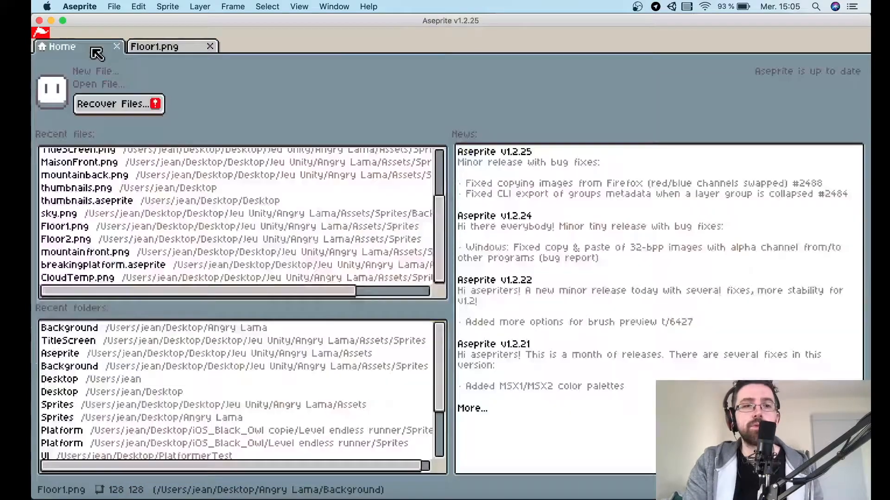
click(105, 8)
click(115, 20)
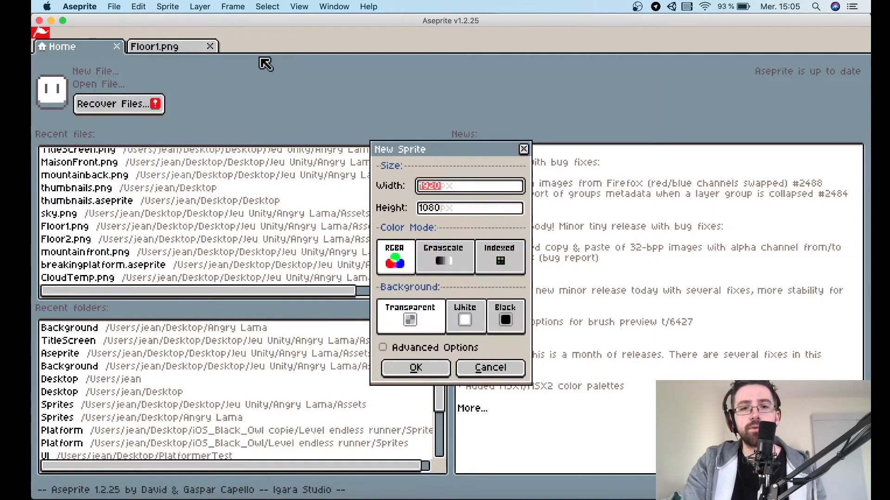
key(Tab)
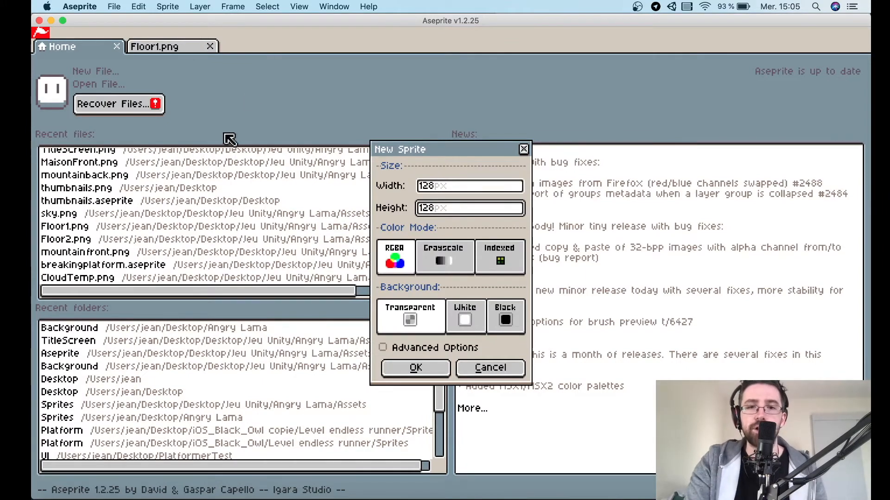
click(434, 373)
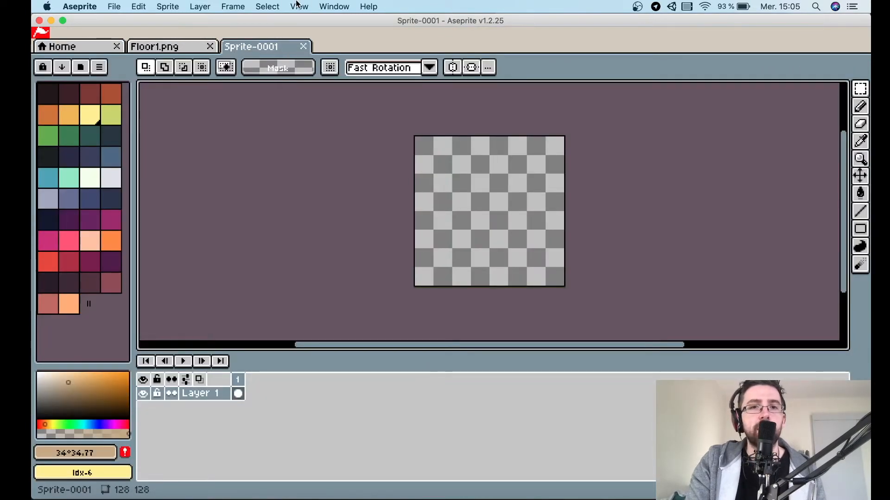
Apply the grid settings with a 16 x 16 cell size to the new sprite.
click(298, 5)
mouse_move(327, 69)
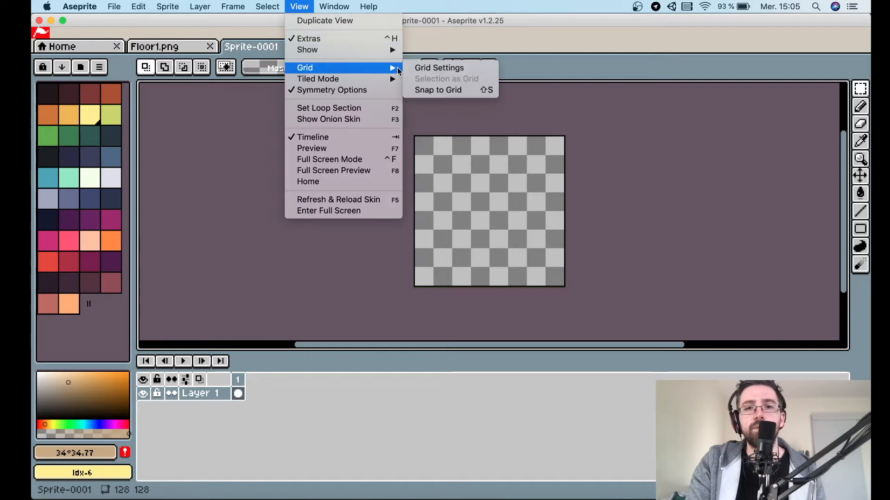
click(444, 68)
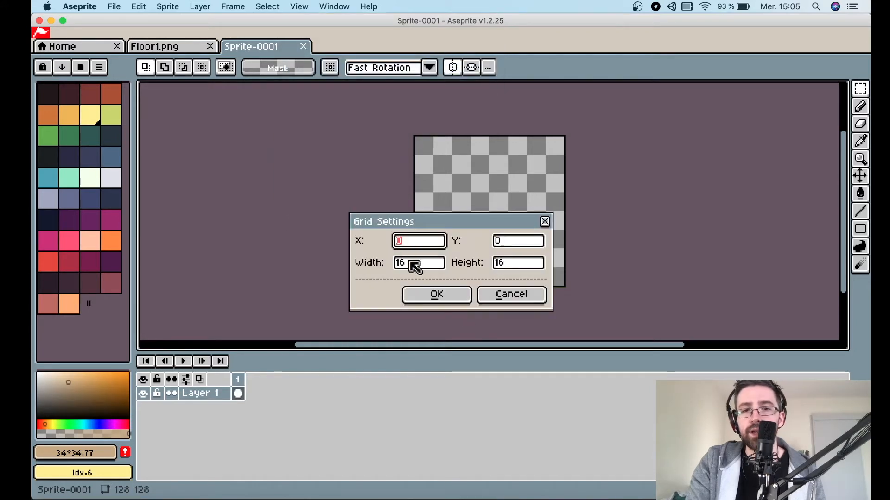
click(444, 295)
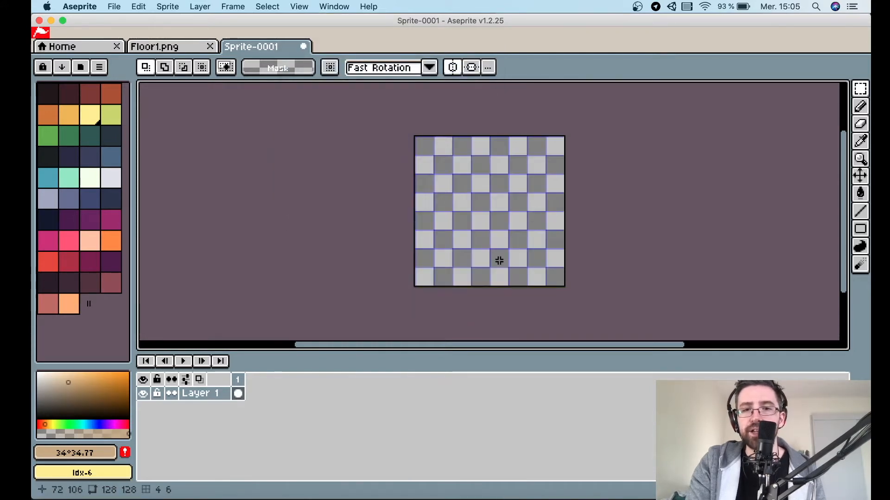
Pick a dark blue-grey colour and select a 48 x 48 px block in the sprite's top-left corner.
scroll(531, 184, up, 3)
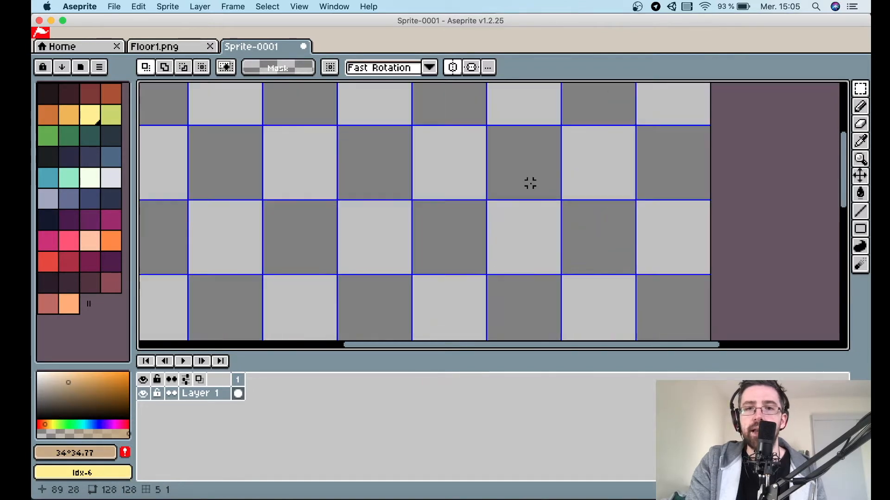
scroll(525, 184, down, 1)
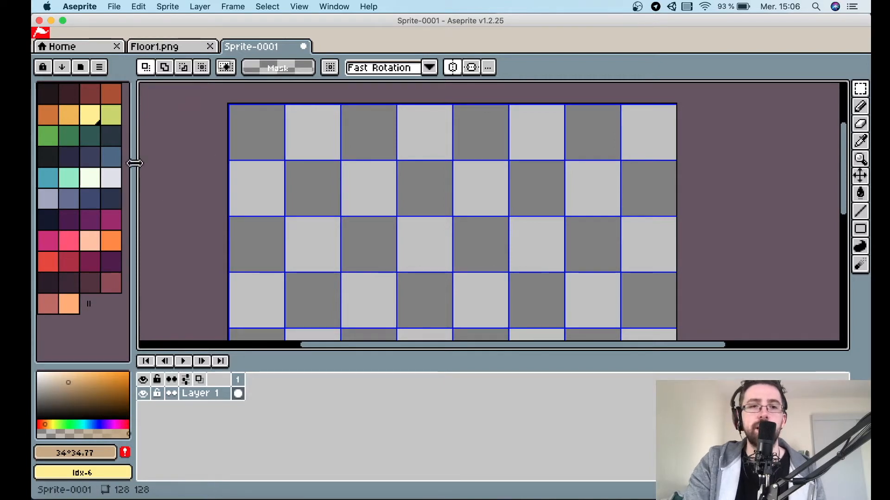
click(111, 159)
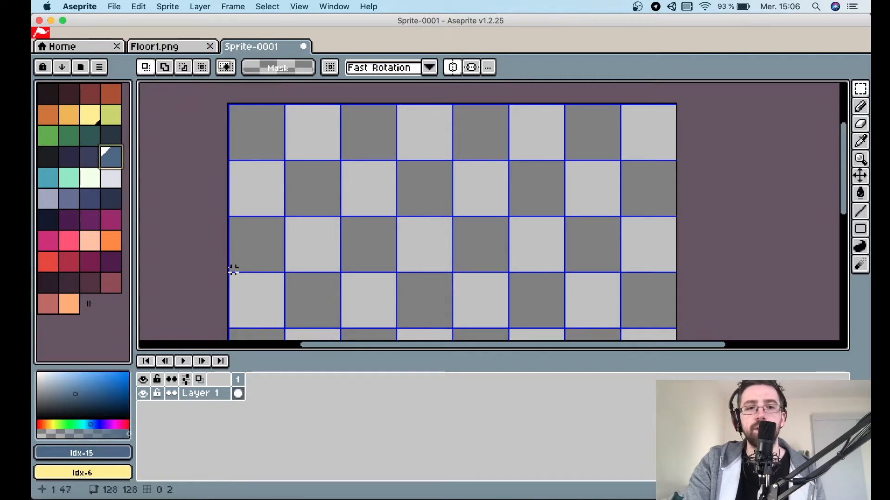
drag(230, 269, 397, 103)
Fill the selected block with the blue-grey colour using the Paint Bucket.
scroll(293, 145, up, 1)
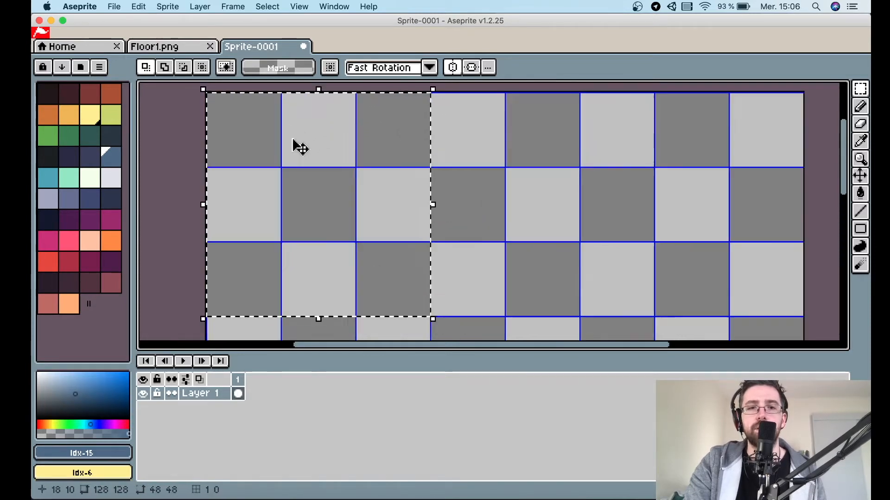
scroll(299, 147, left, 3)
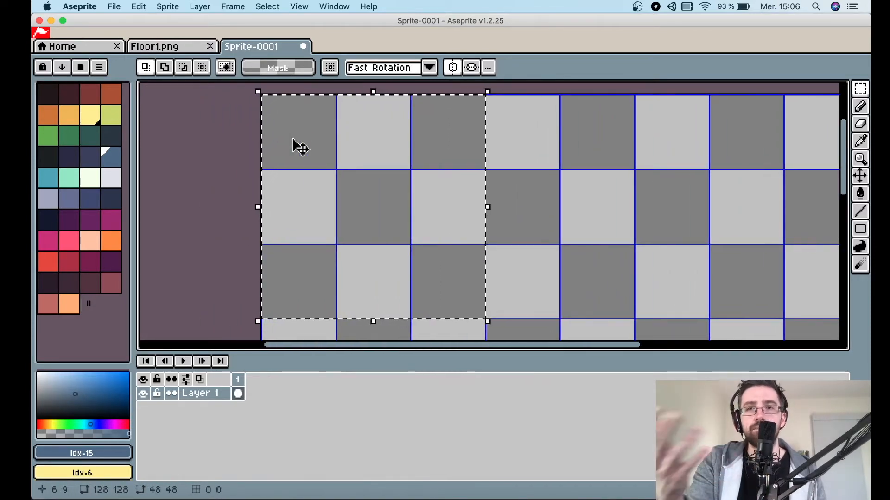
key(g)
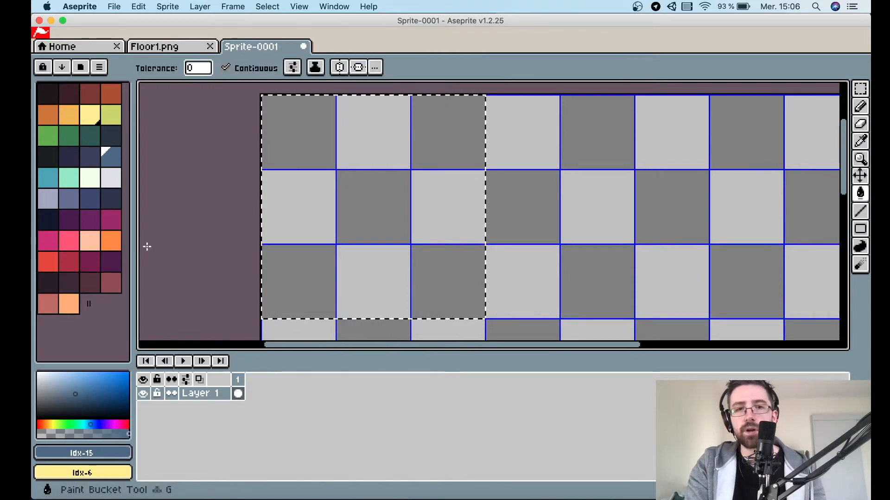
click(369, 212)
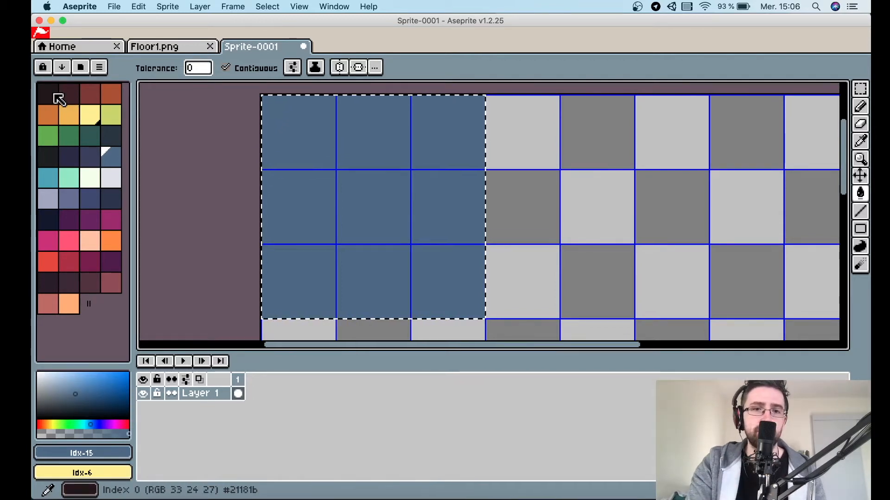
Enable horizontal symmetry and move its axis to the centre of the selected block.
click(342, 72)
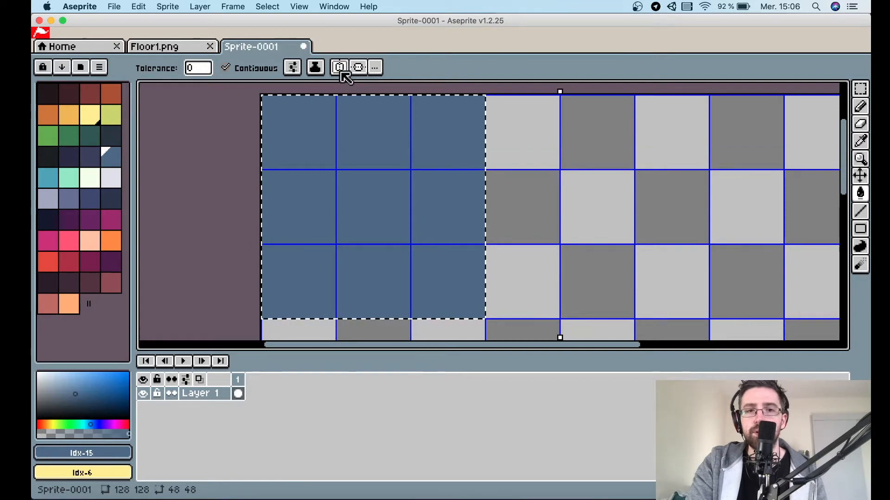
drag(561, 90, 438, 86)
drag(298, 91, 296, 91)
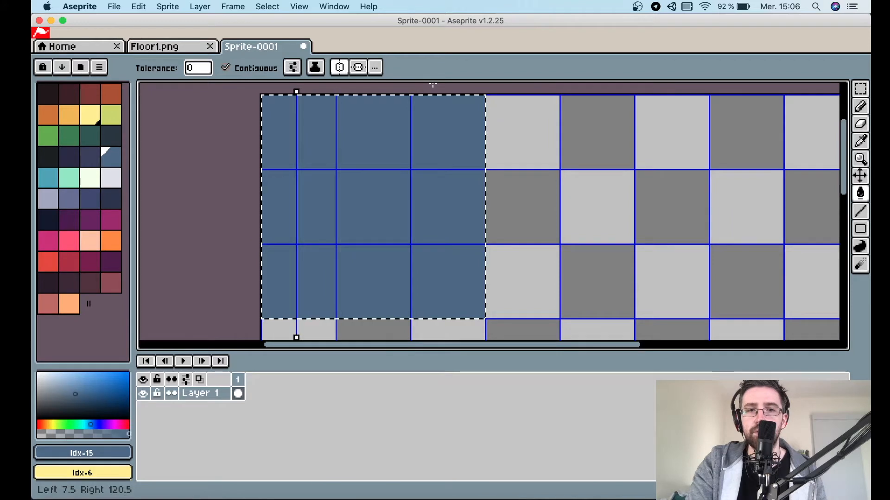
drag(369, 92, 370, 91)
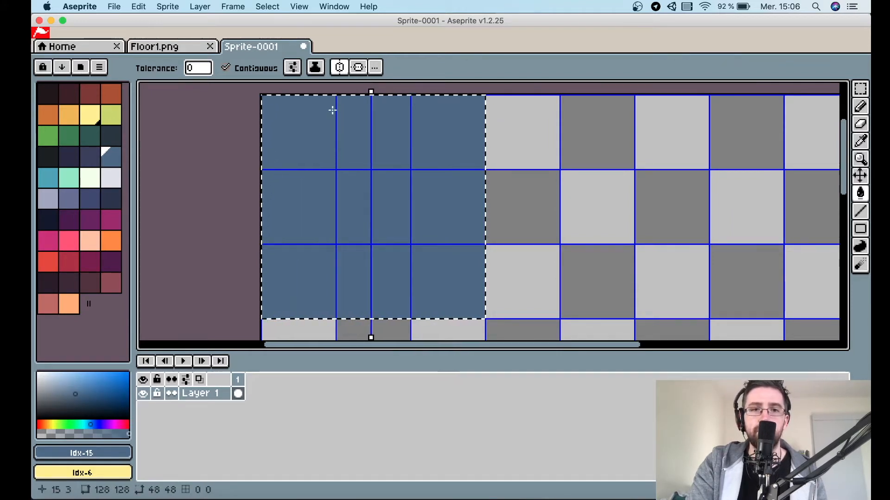
Draw a mirrored orange 1 px vertical line along the block's left edge with the Pencil.
scroll(332, 110, up, 1)
scroll(333, 111, up, 3)
click(81, 121)
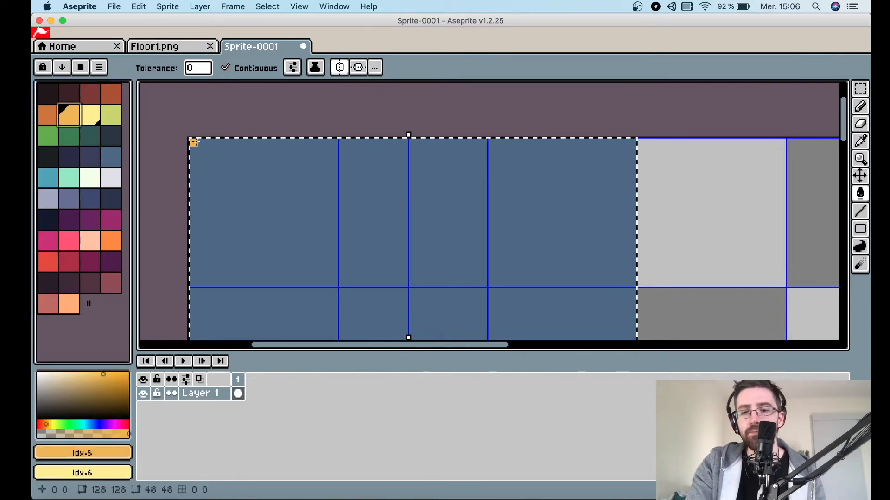
key(b)
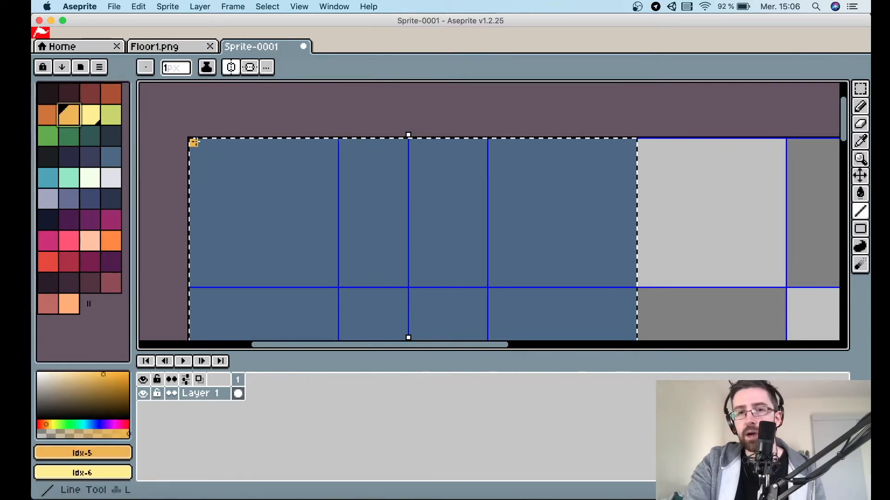
click(180, 69)
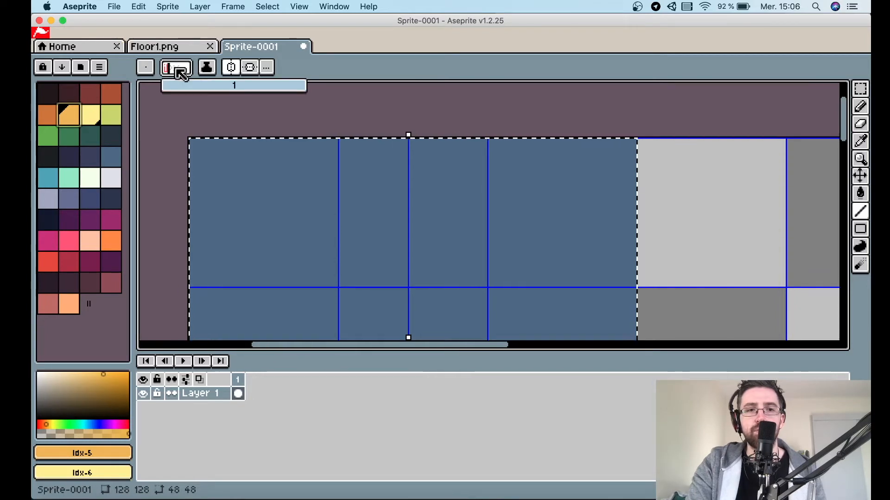
click(177, 70)
drag(194, 143, 195, 278)
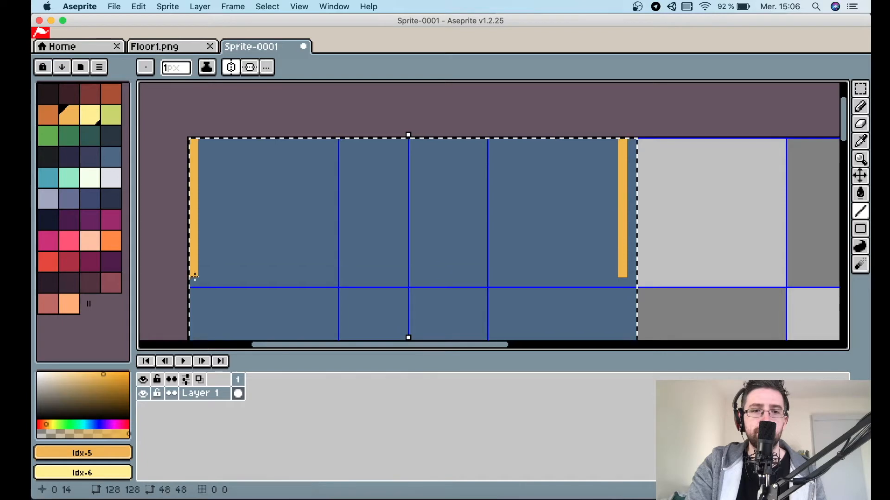
Draw orange lines along the block's remaining edges to complete its outline.
scroll(195, 278, down, 1)
scroll(195, 278, down, 5)
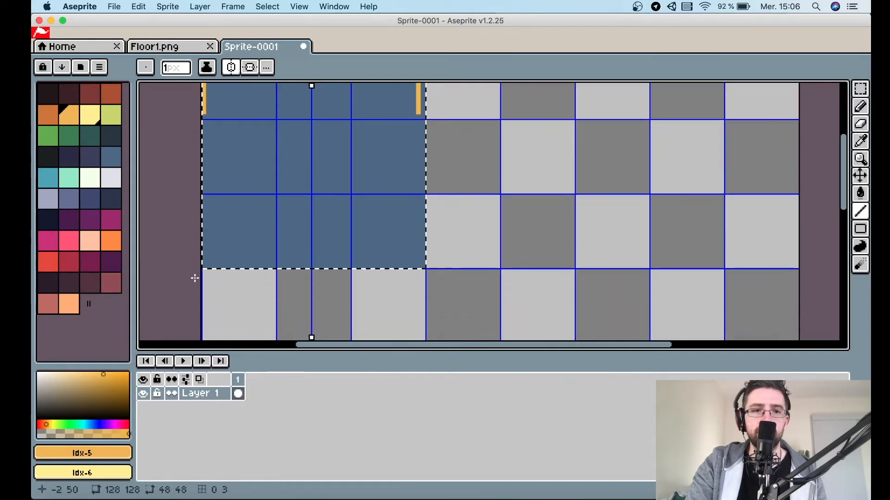
scroll(194, 278, up, 2)
mouse_move(208, 186)
mouse_down()
mouse_move(210, 333)
mouse_move(313, 332)
mouse_up()
drag(209, 113, 314, 111)
scroll(314, 111, up, 1)
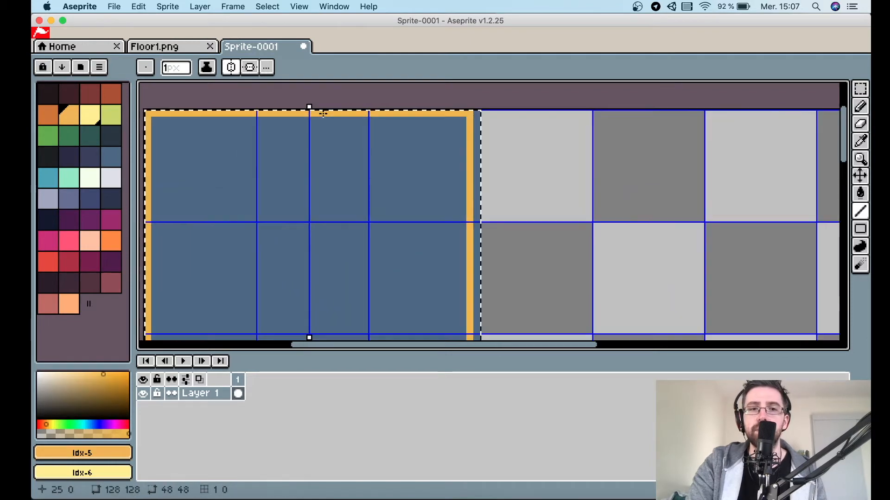
scroll(323, 113, left, 1)
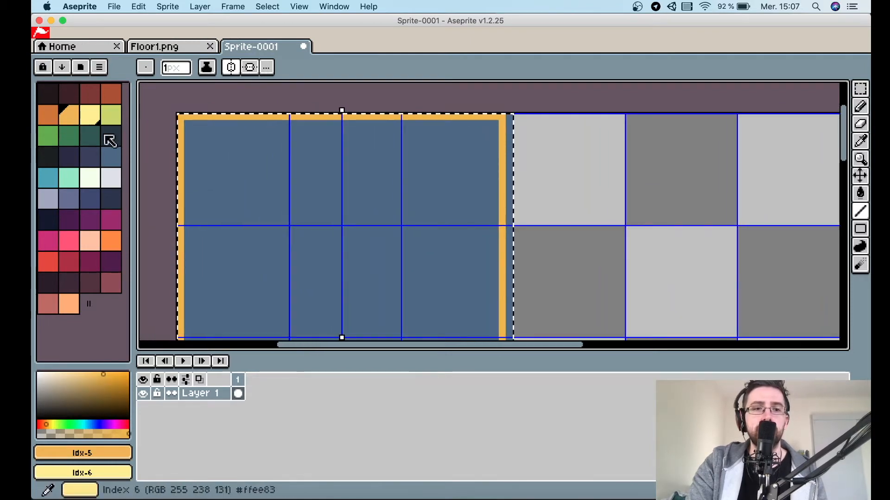
Choose a darker orange and draw a stepped detail line just inside the block's top border.
click(105, 386)
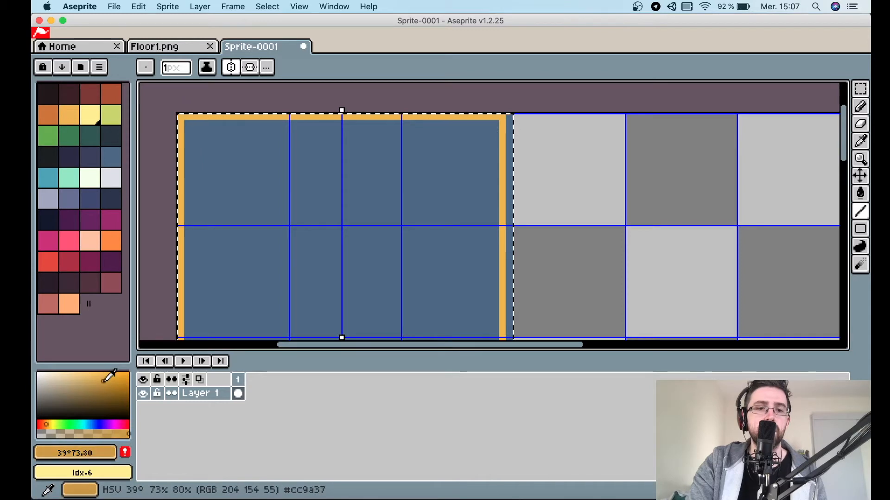
click(104, 387)
scroll(182, 171, down, 1)
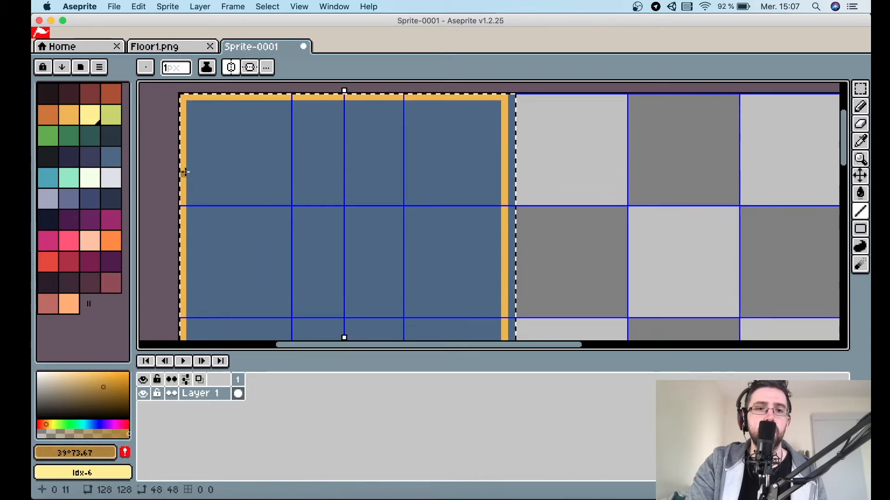
drag(190, 104, 365, 118)
scroll(364, 115, down, 3)
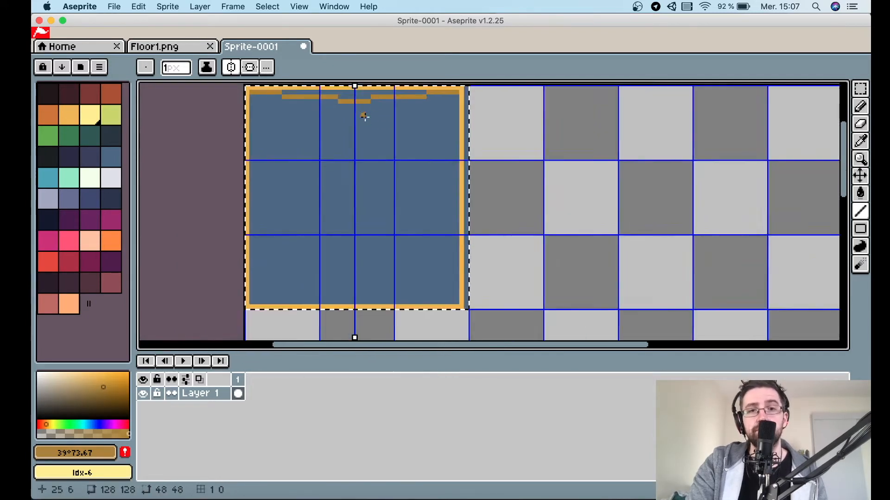
drag(281, 102, 281, 102)
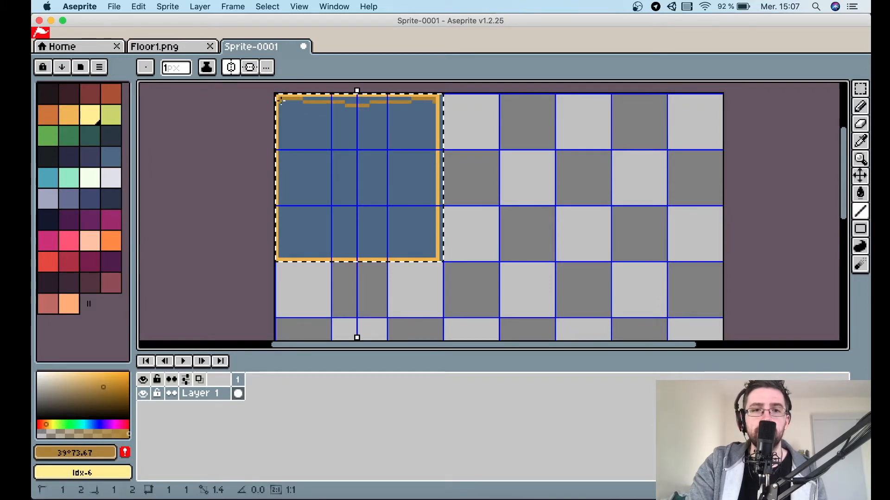
Draw darker orange detail lines inside the left edge and along the bottom border.
drag(285, 175, 283, 187)
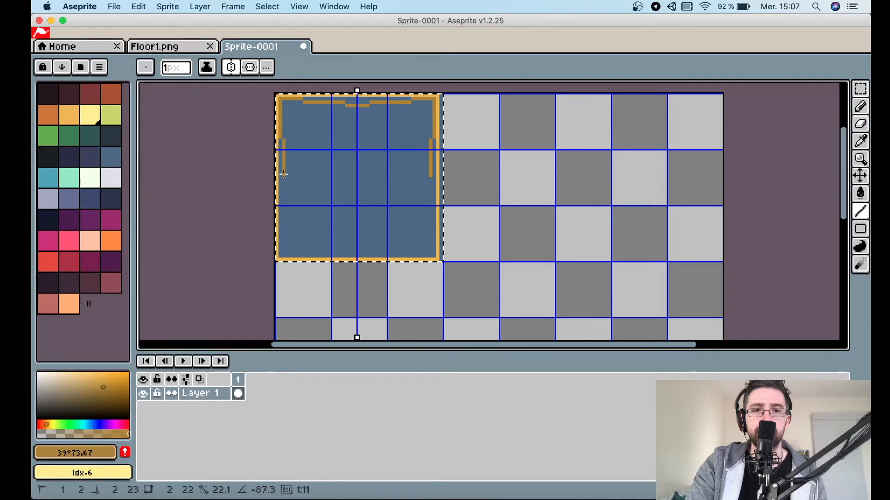
drag(284, 176, 285, 215)
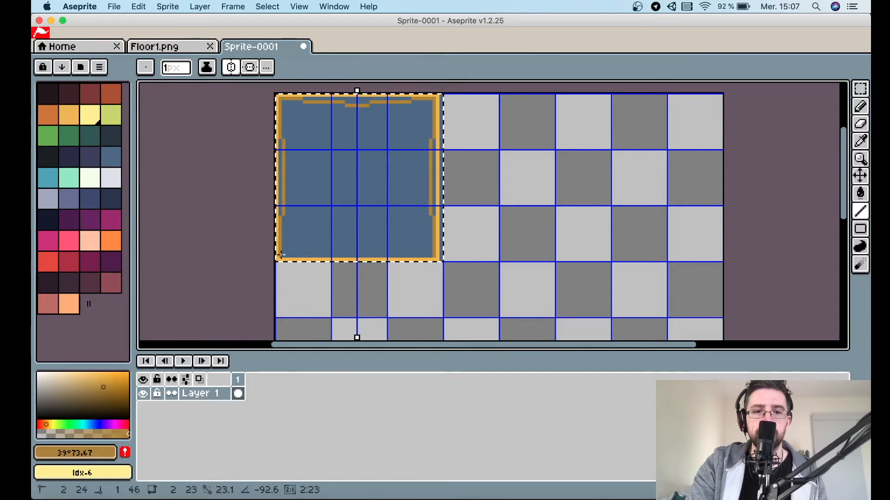
drag(280, 254, 356, 250)
Fill the bottom and top detail bands with the darker orange using the Paint Bucket.
key(g)
click(357, 251)
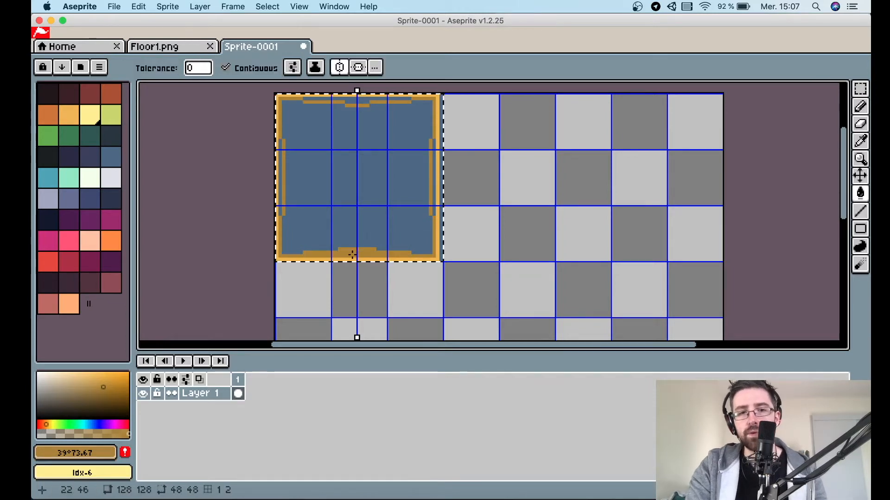
click(348, 103)
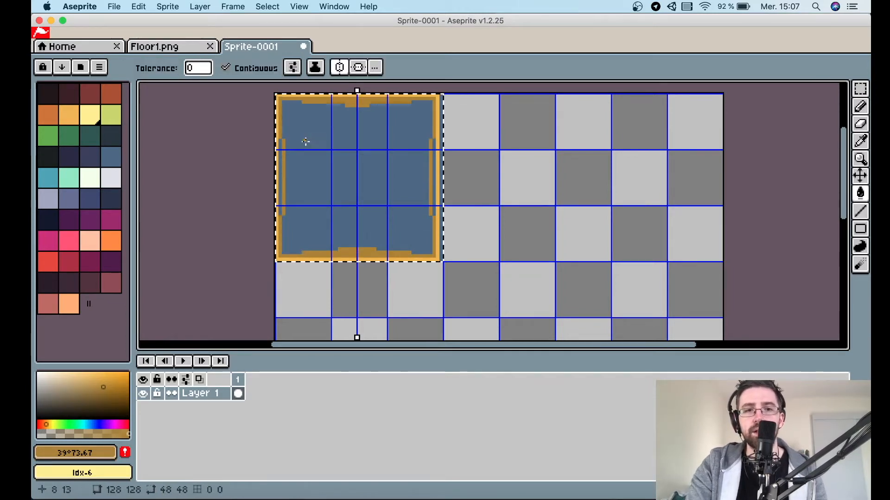
Fill the side detail bands of the block with the darker orange.
click(281, 154)
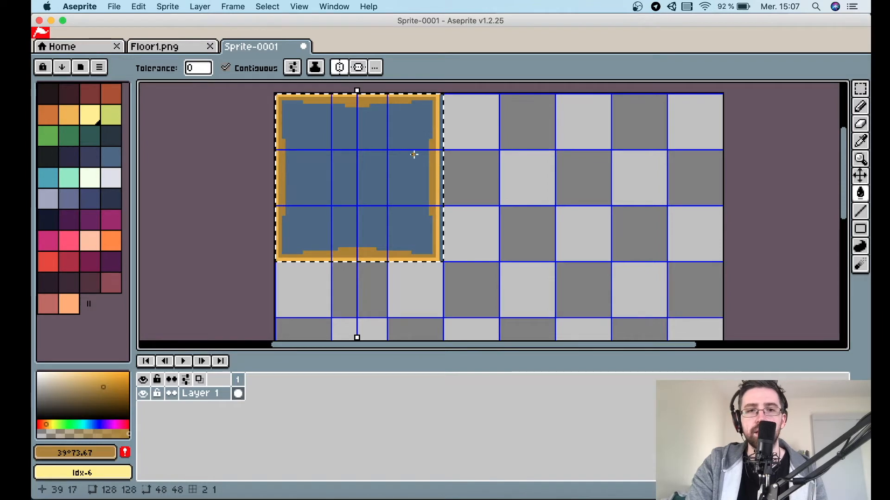
Choose a dark brown and draw shading lines just inside the block's top and left borders with the Line tool.
click(104, 388)
click(111, 392)
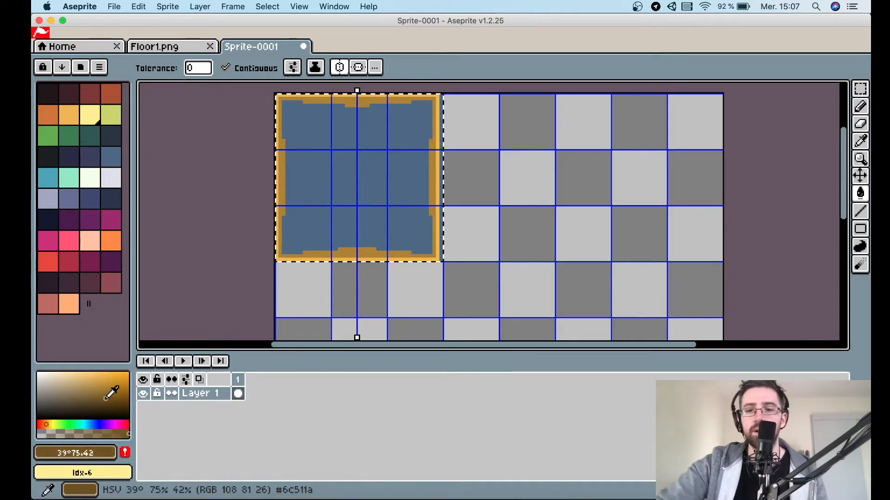
key(l)
scroll(258, 216, up, 2)
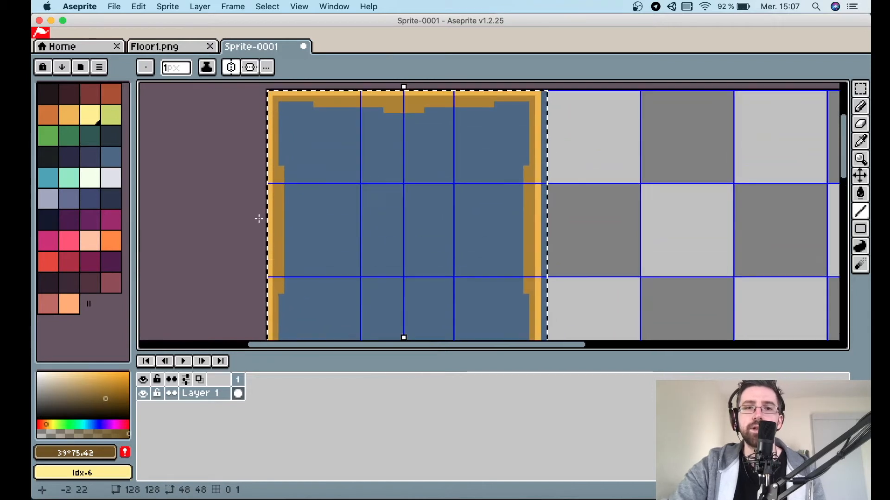
click(285, 105)
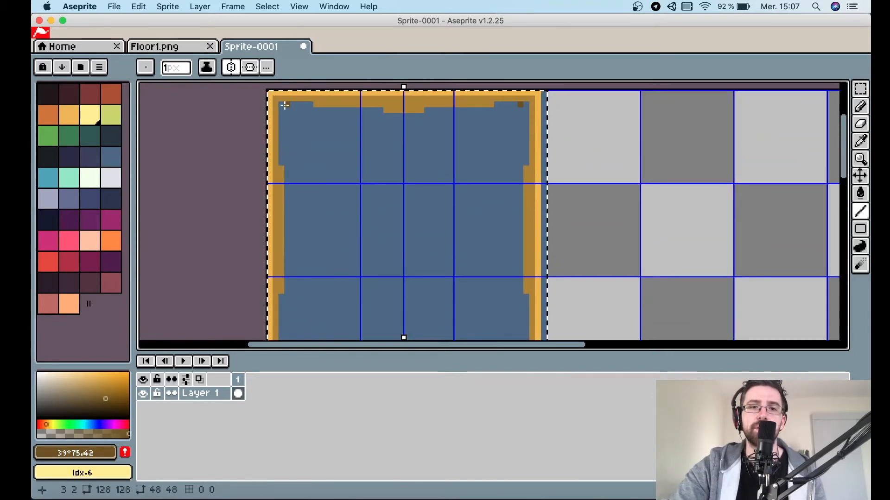
drag(282, 103, 282, 165)
drag(286, 104, 405, 116)
scroll(405, 117, down, 1)
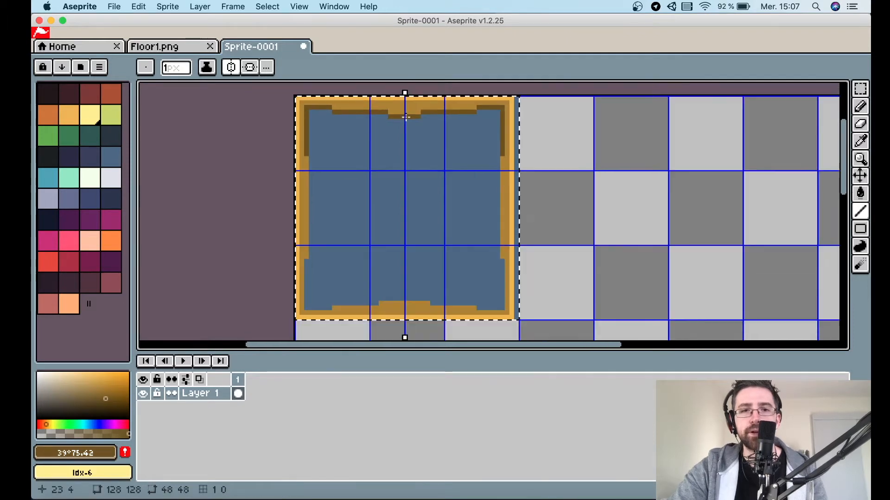
Extend the dark brown shading lines down the left side and along the bottom border.
scroll(406, 117, down, 1)
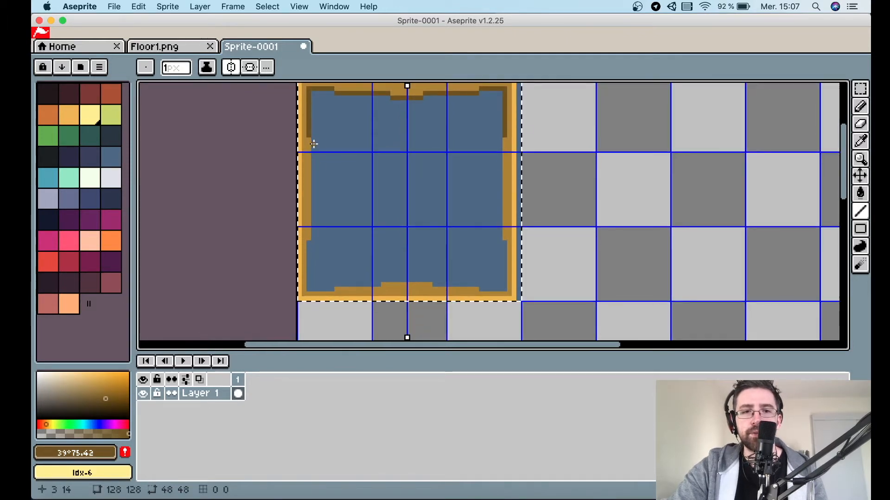
mouse_move(314, 140)
mouse_down()
mouse_move(309, 287)
mouse_move(378, 284)
mouse_up()
drag(383, 280, 411, 280)
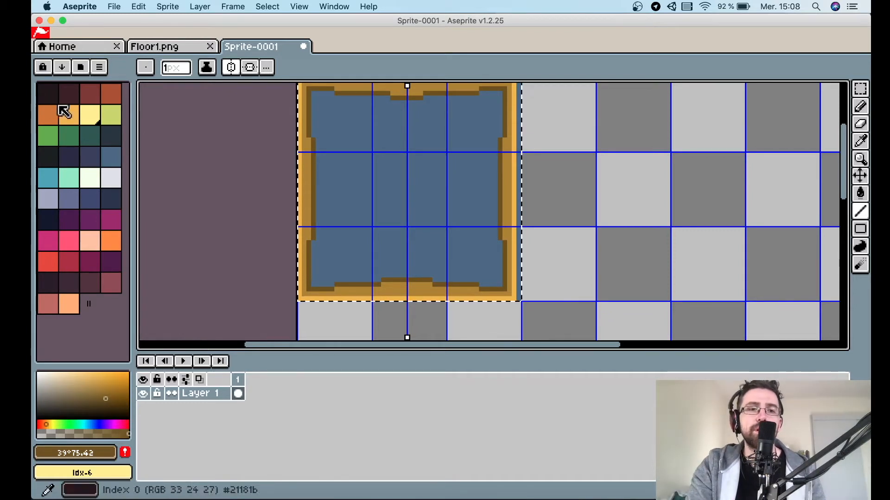
Fill the block's interior with dark maroon using the Paint Bucket.
click(72, 95)
key(g)
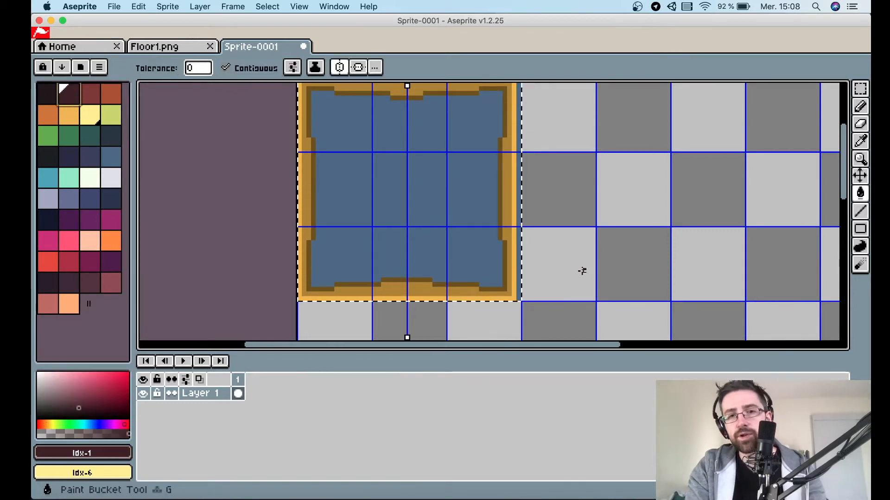
click(438, 218)
scroll(364, 197, down, 1)
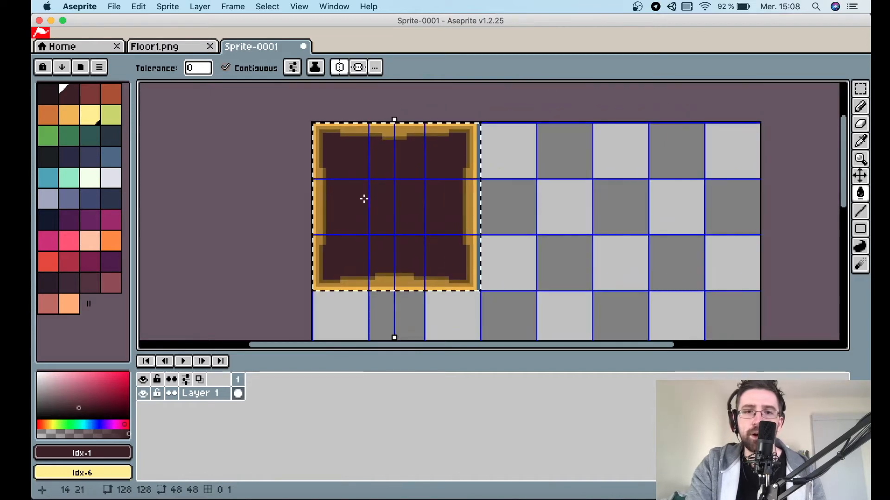
scroll(364, 199, up, 1)
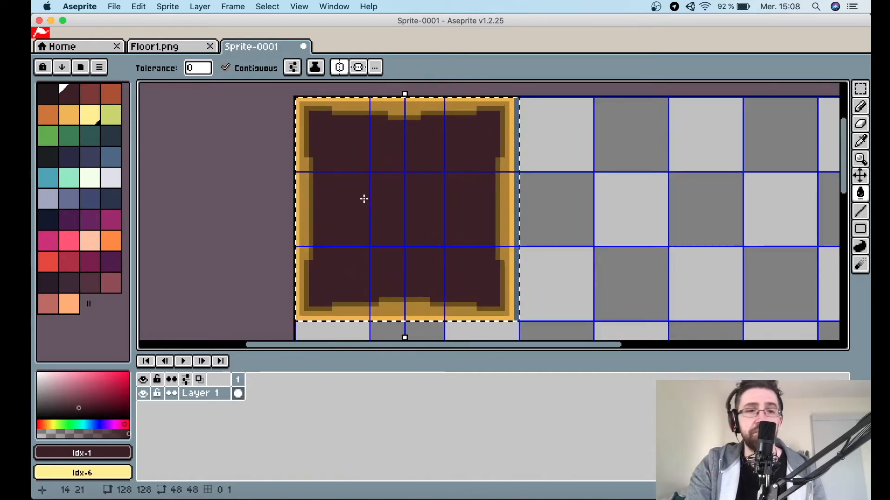
Draw a line in the darkest palette colour across the interior and undo it.
click(52, 94)
key(l)
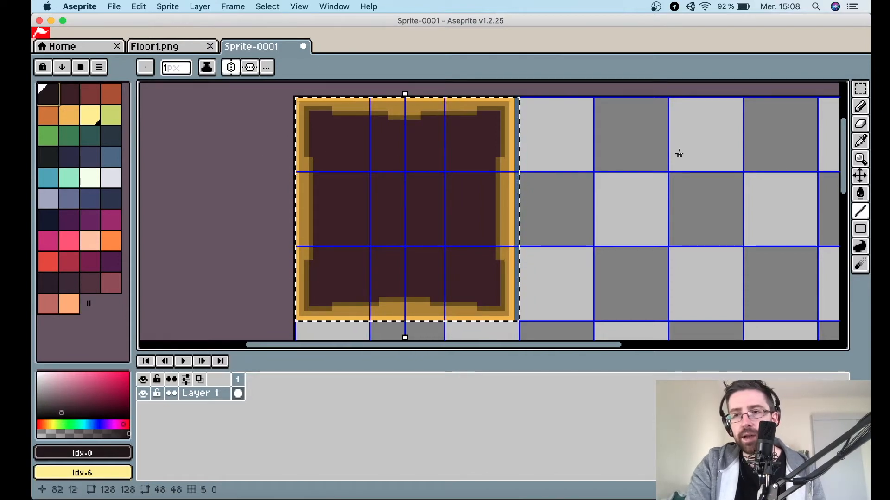
mouse_move(347, 149)
mouse_down()
mouse_move(387, 199)
mouse_move(435, 211)
mouse_up()
key(super+z)
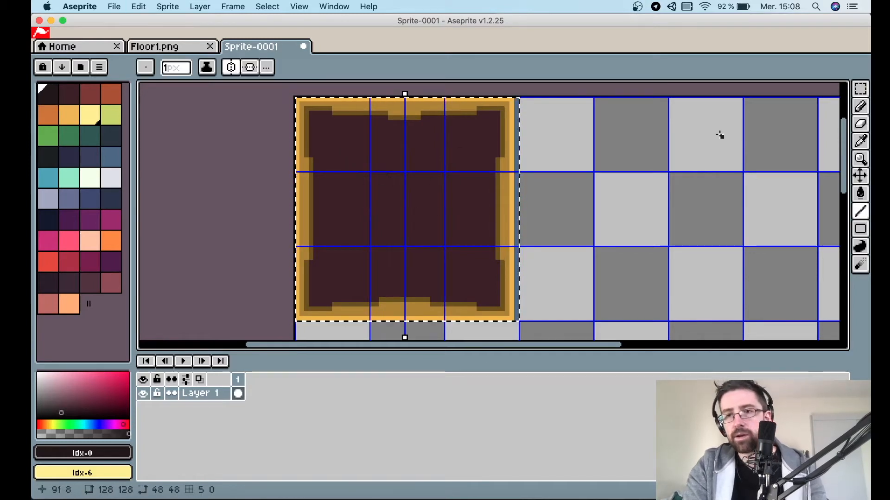
Draw a filled rectangle in the darkest colour in the centre of the block.
mouse_move(857, 229)
click(807, 229)
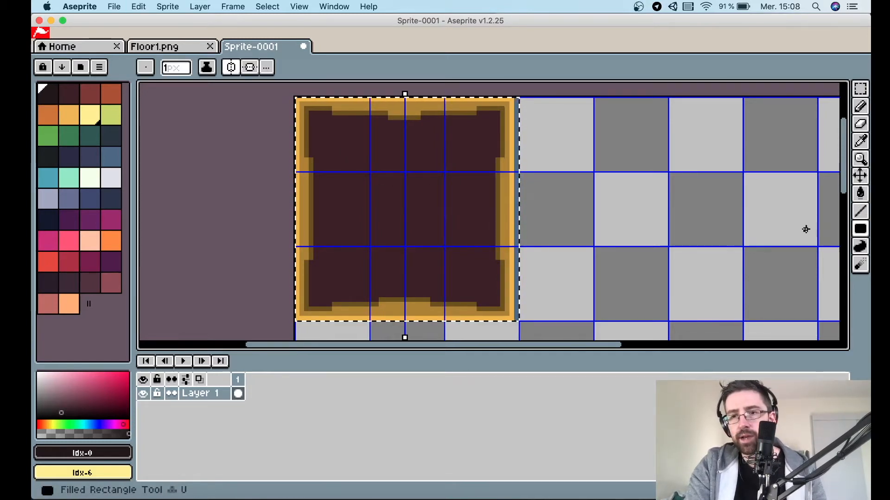
scroll(407, 215, up, 1)
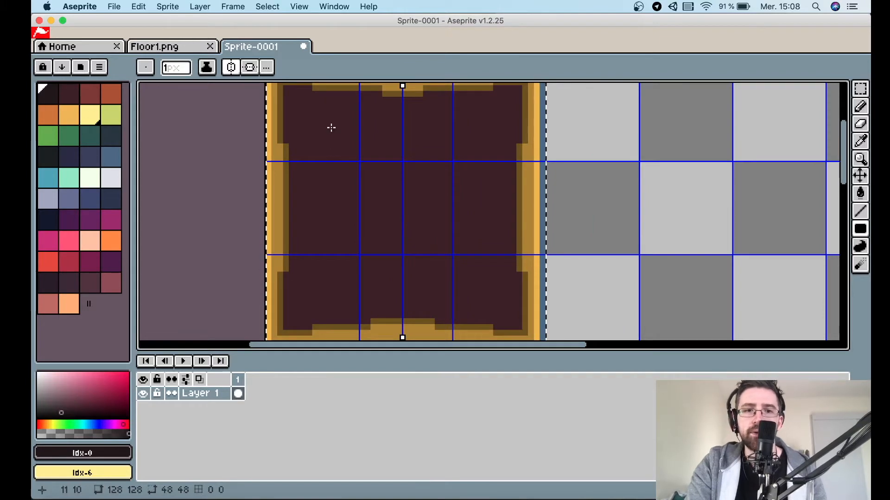
drag(335, 125, 355, 163)
mouse_move(398, 182)
mouse_down()
mouse_move(411, 255)
mouse_move(411, 281)
mouse_move(402, 281)
mouse_up()
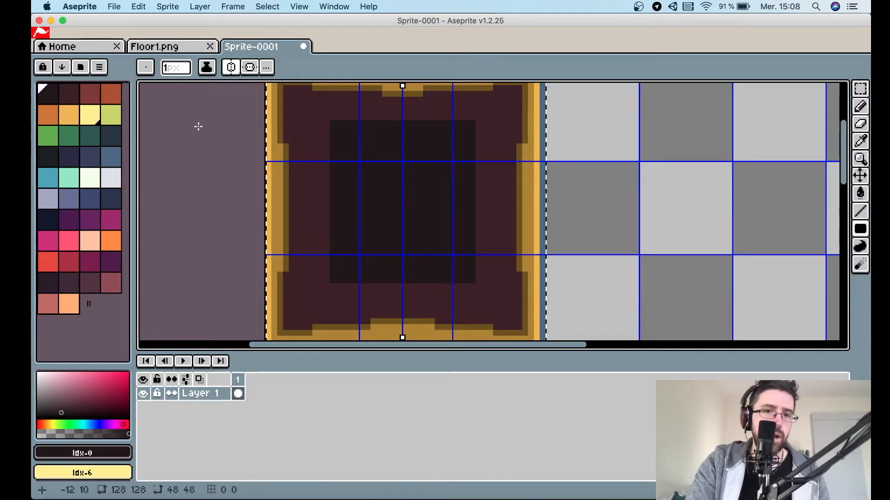
Sample the maroon, lighten it to a dusty pink, and outline the central dark rectangle with pink lines.
key(i)
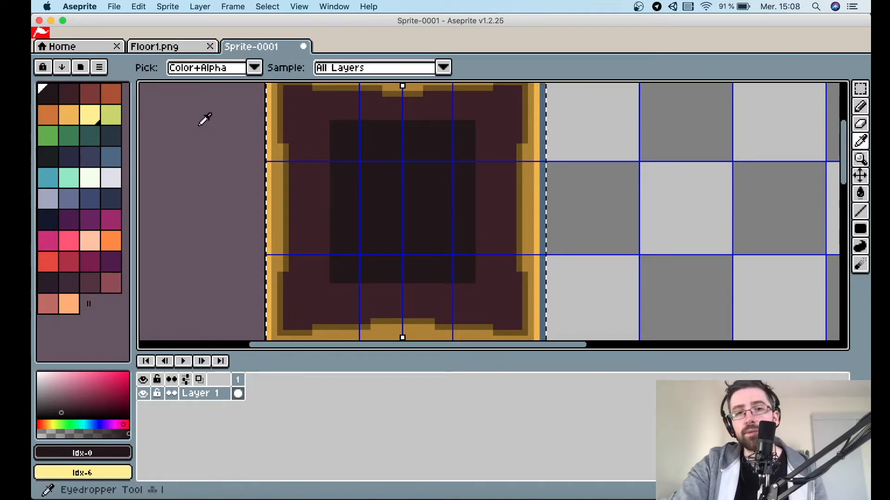
click(322, 119)
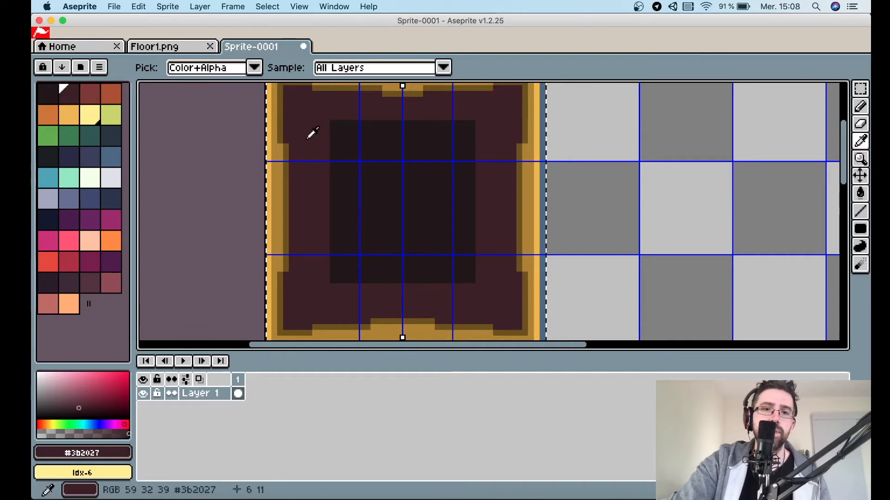
drag(78, 408, 66, 398)
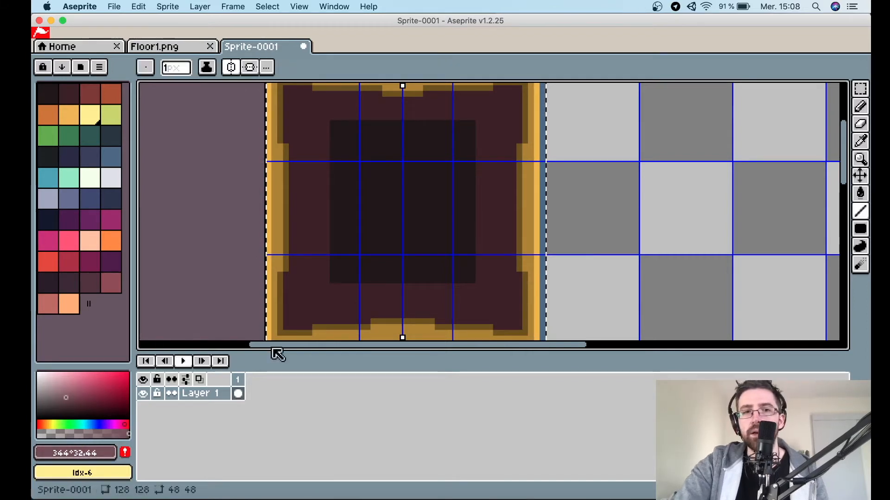
scroll(322, 121, up, 2)
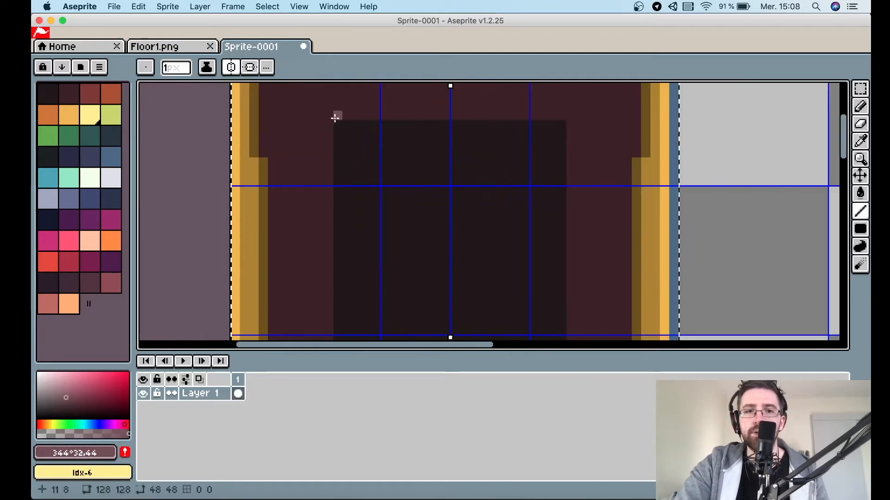
scroll(331, 122, down, 1)
mouse_move(329, 120)
mouse_down()
mouse_move(333, 310)
mouse_move(337, 318)
mouse_move(417, 322)
mouse_up()
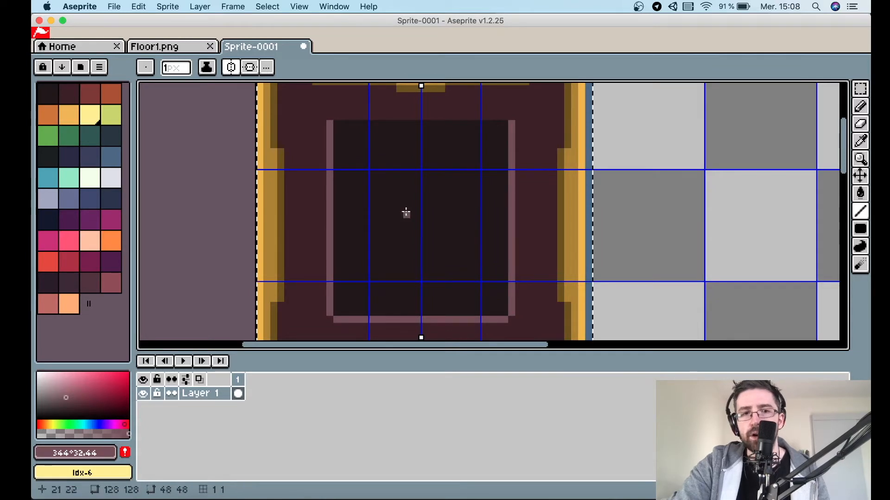
drag(333, 116, 419, 115)
scroll(418, 115, down, 1)
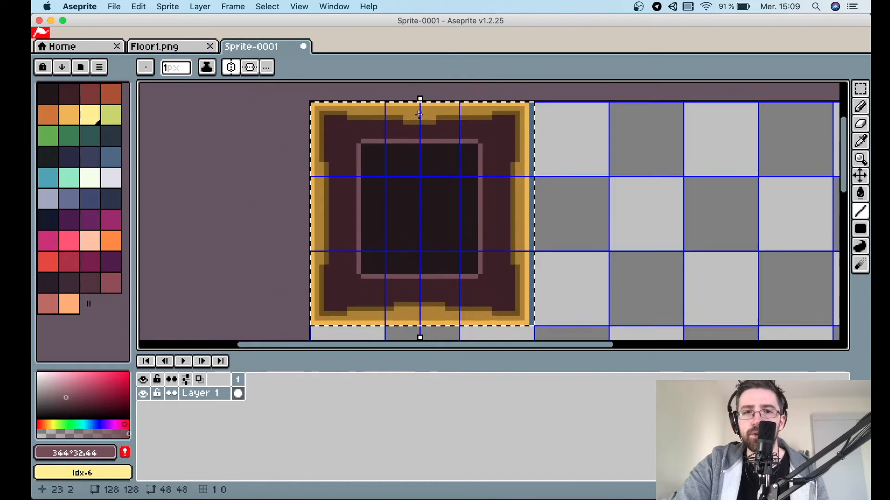
Deselect the block and hide the grid to review the tile.
key(super+d)
scroll(534, 181, down, 1)
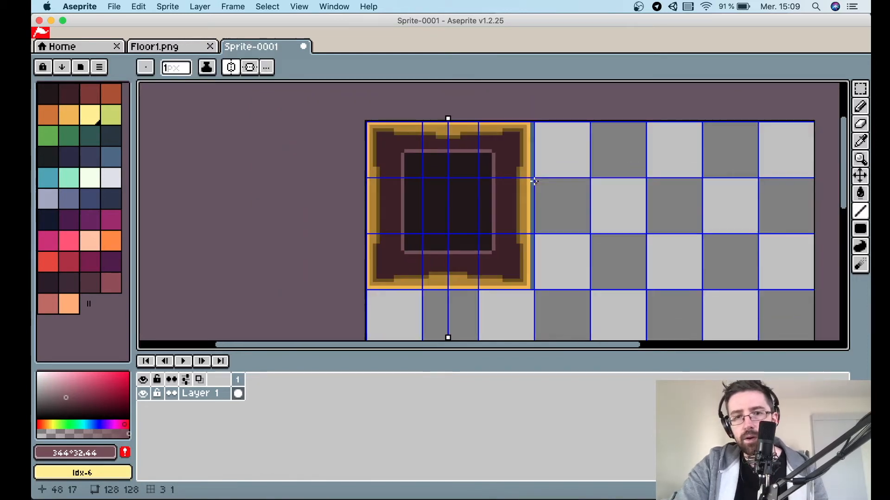
click(307, 6)
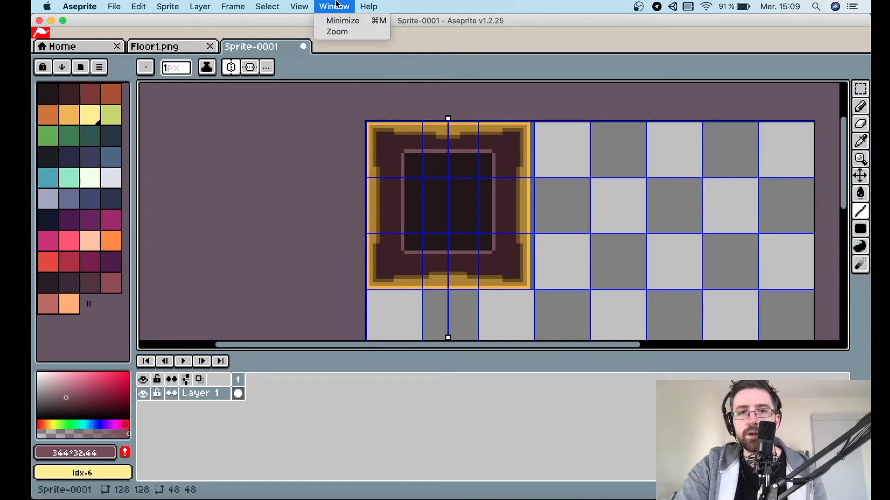
mouse_move(349, 49)
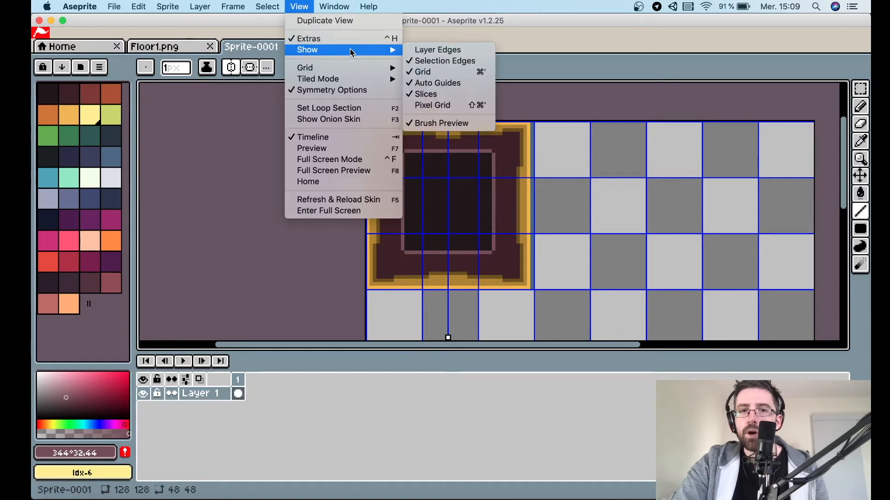
click(443, 71)
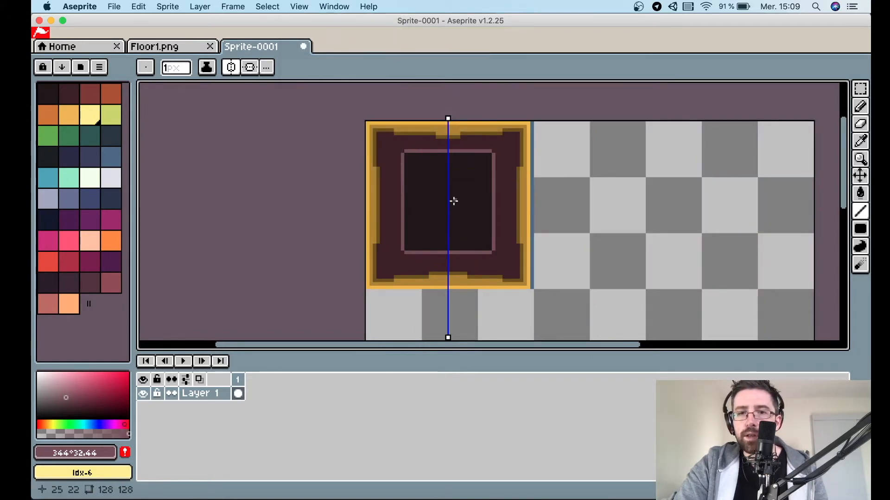
Review the tile without the grid and turn the grid display back on.
scroll(452, 198, up, 2)
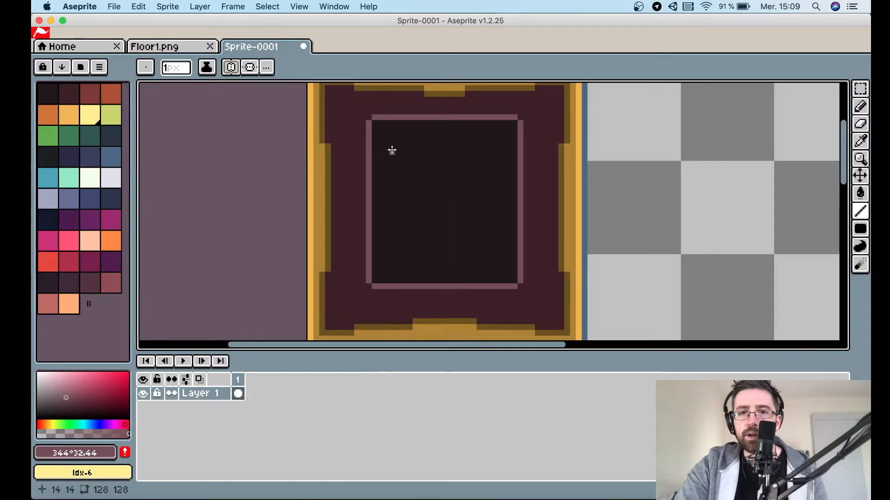
scroll(391, 149, down, 2)
scroll(392, 150, up, 1)
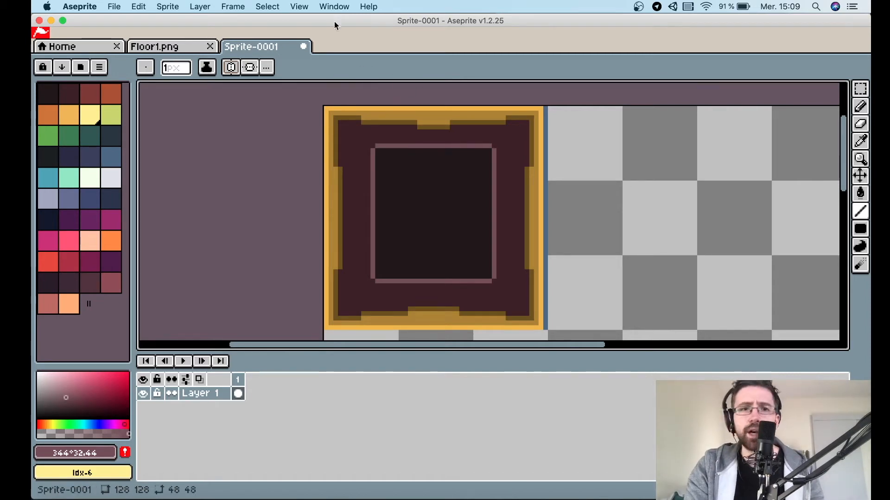
click(308, 6)
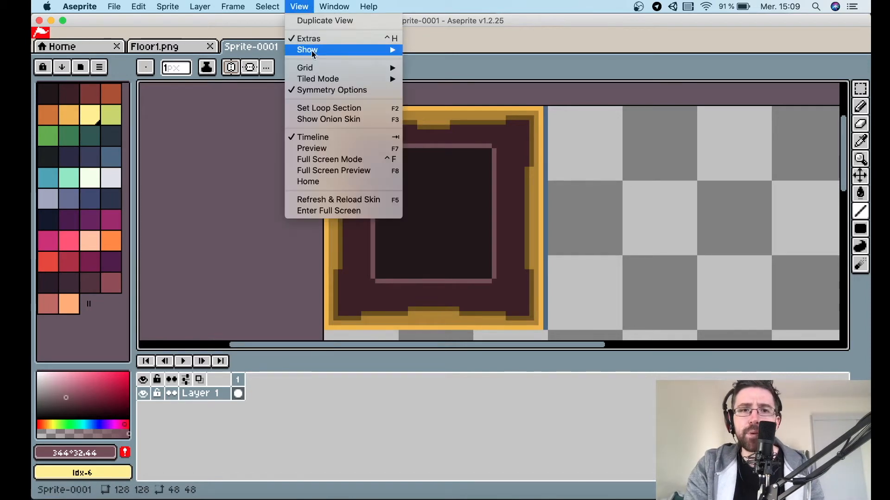
mouse_move(313, 51)
click(485, 72)
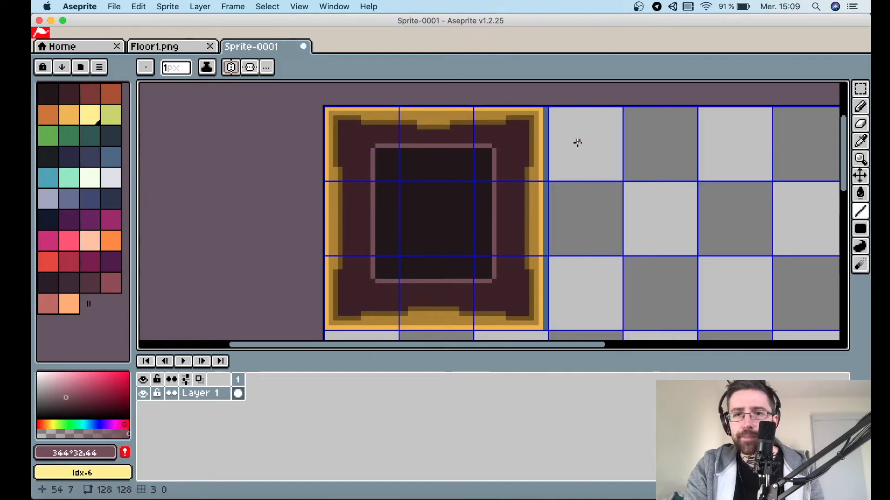
scroll(586, 147, up, 1)
scroll(559, 113, down, 1)
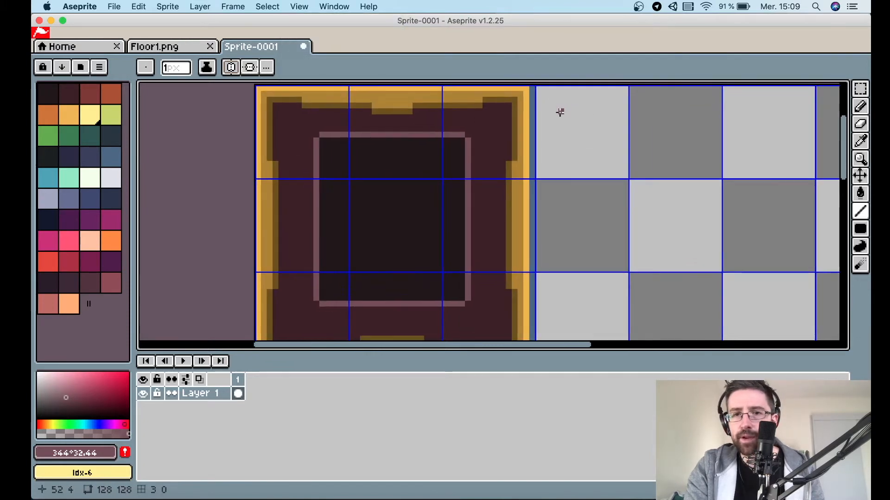
key(m)
drag(550, 317, 518, 155)
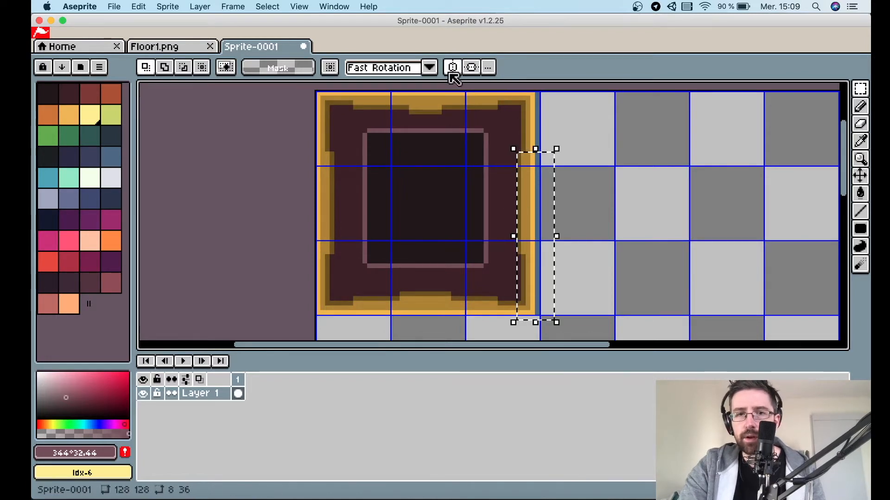
click(590, 159)
Select the tile's right border strip and realign it so the right edge closes cleanly against the interior.
drag(551, 327, 505, 88)
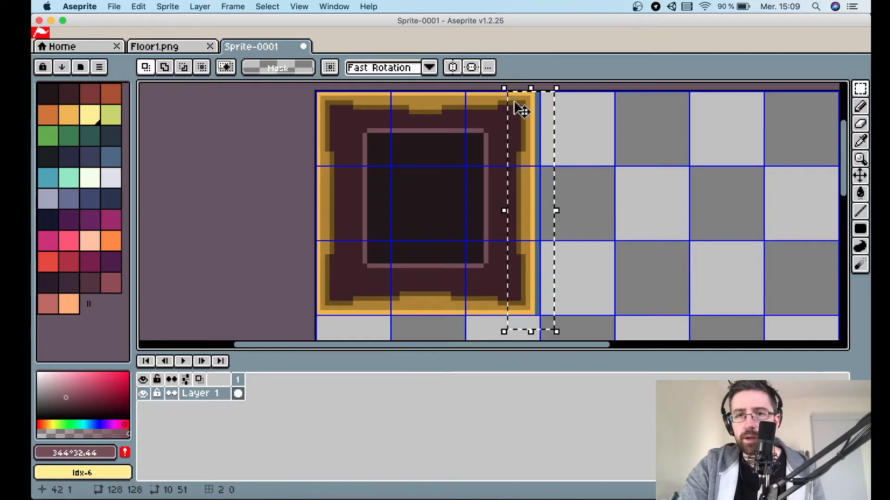
drag(526, 139, 532, 143)
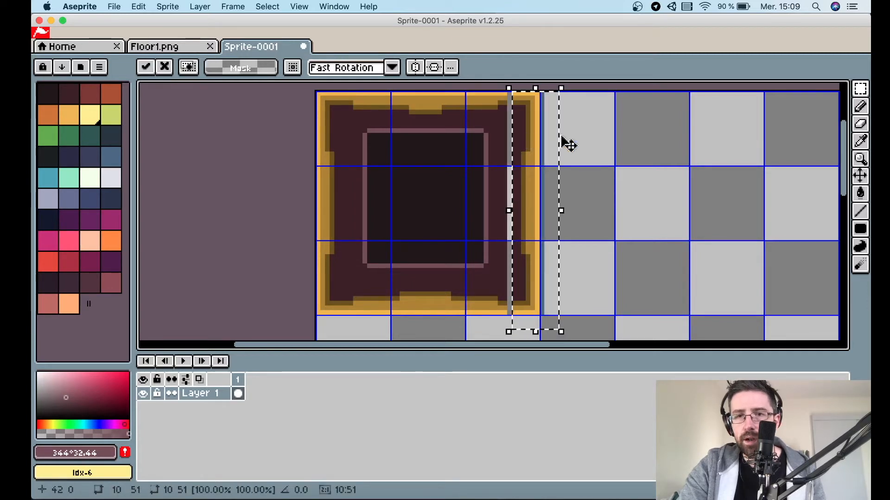
click(588, 141)
click(565, 318)
click(552, 295)
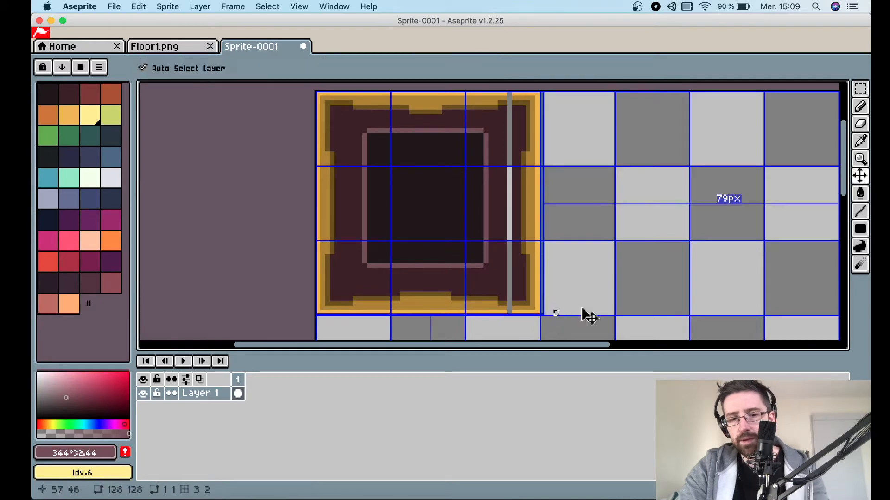
drag(558, 314, 542, 94)
click(527, 172)
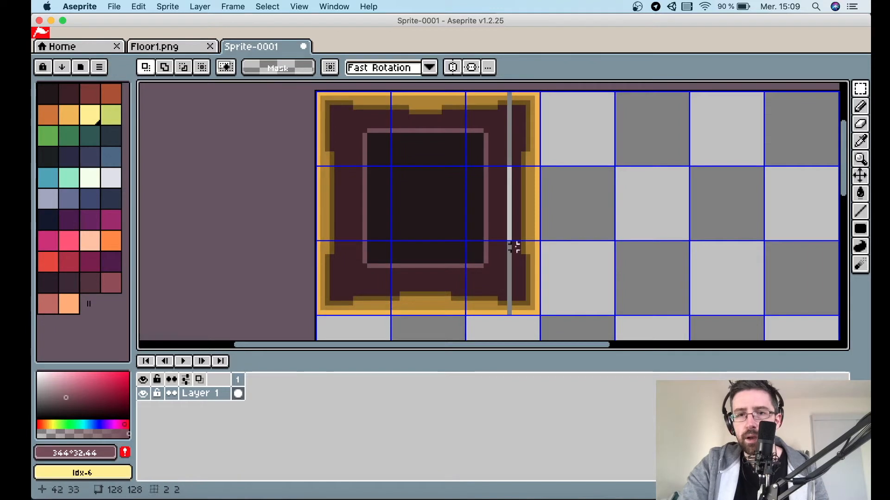
drag(513, 318, 513, 91)
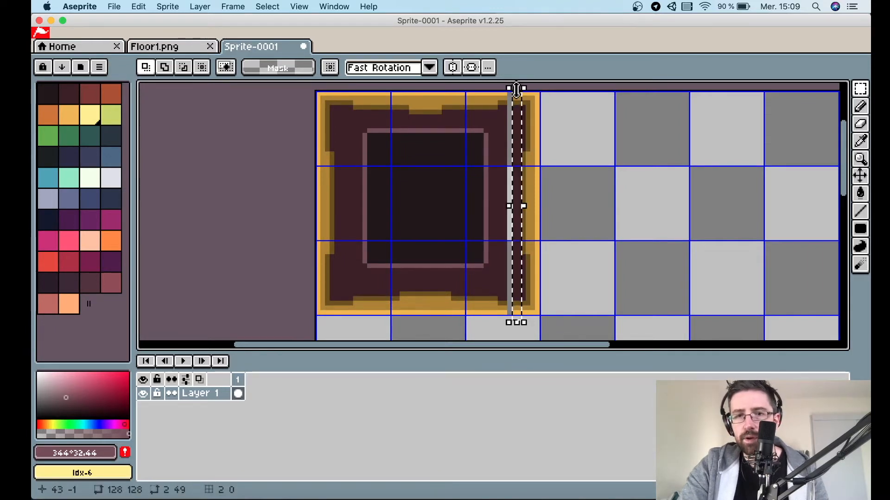
key(v)
key(Left)
key(Left)
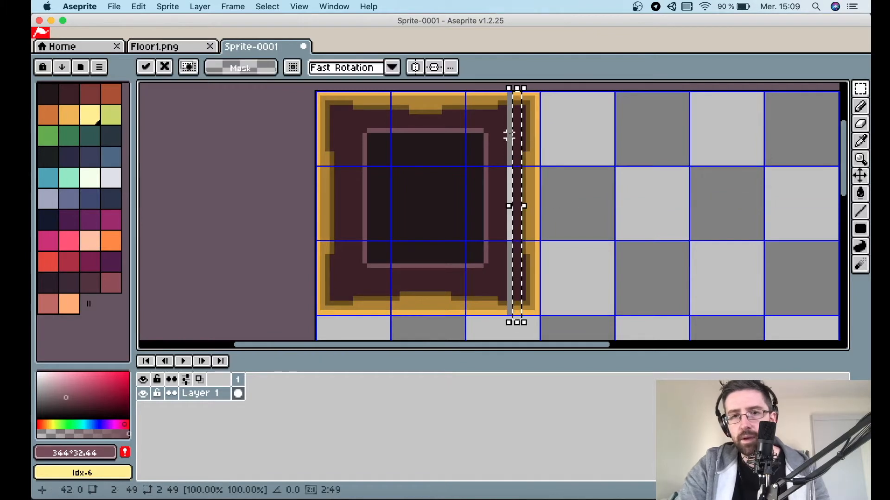
click(575, 187)
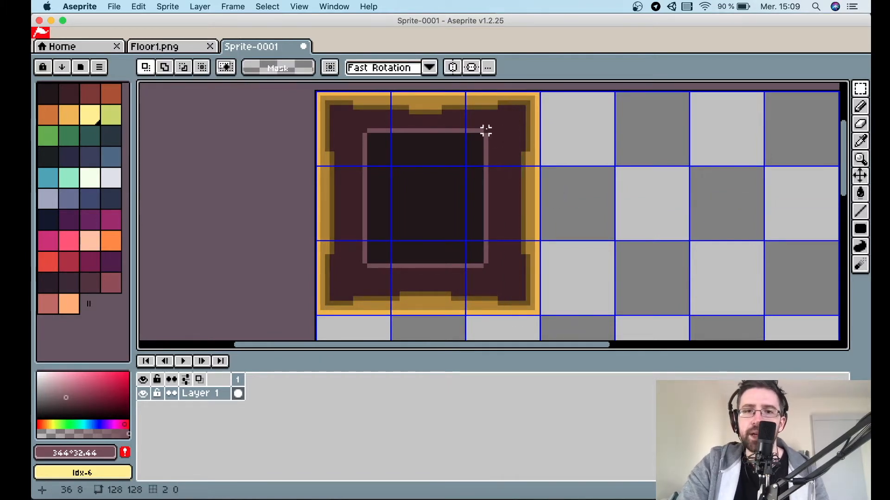
Widen the inner pink panel by shifting its right half one pixel right and closing the gap.
drag(497, 129, 438, 283)
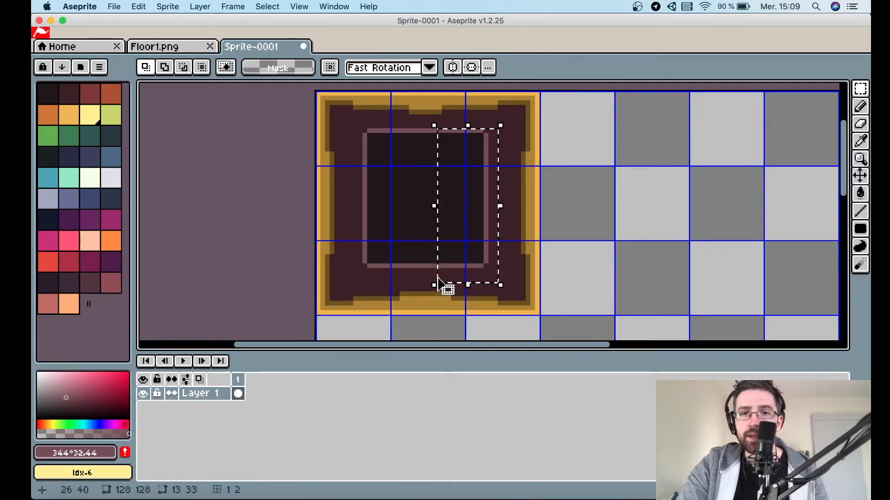
key(Right)
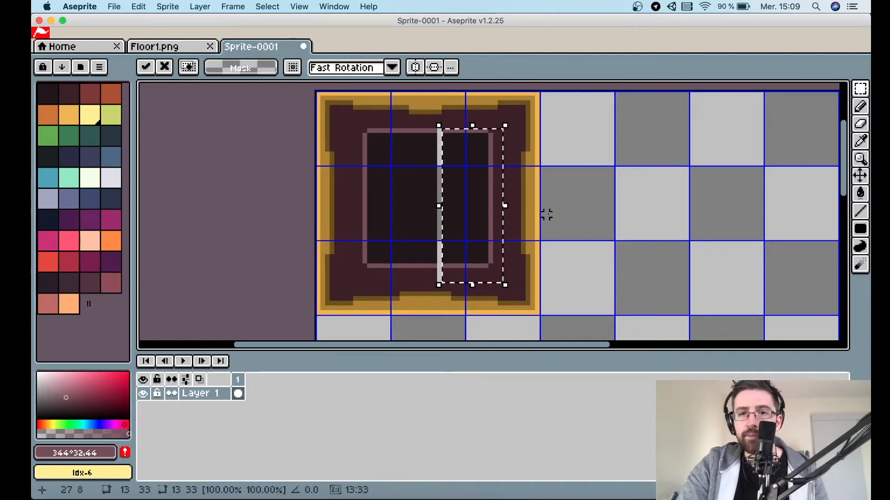
click(547, 214)
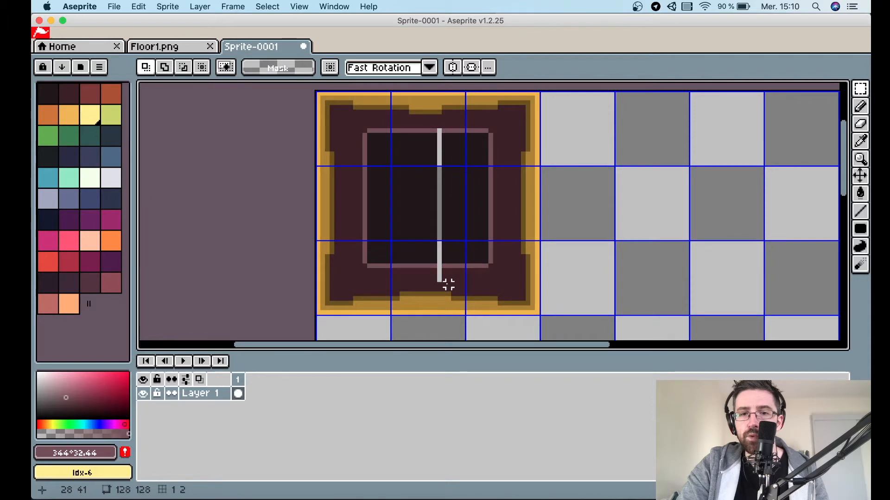
mouse_move(448, 285)
mouse_down()
mouse_move(449, 122)
mouse_move(450, 150)
mouse_up()
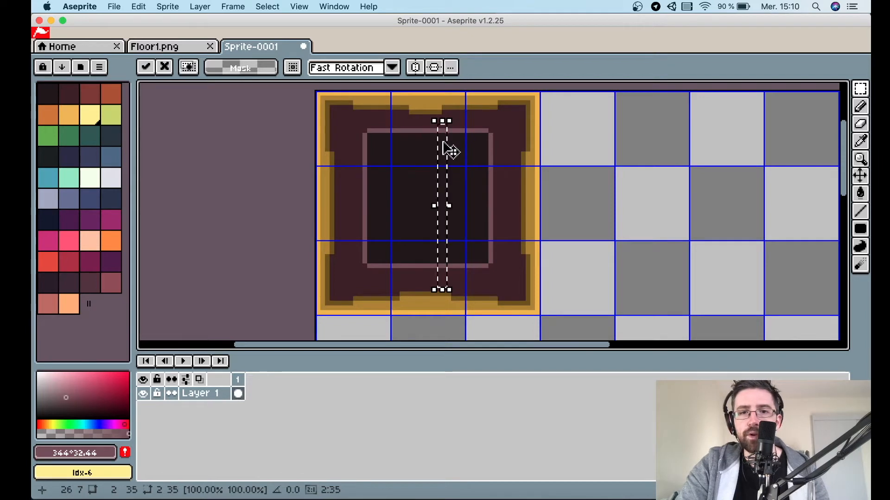
click(495, 178)
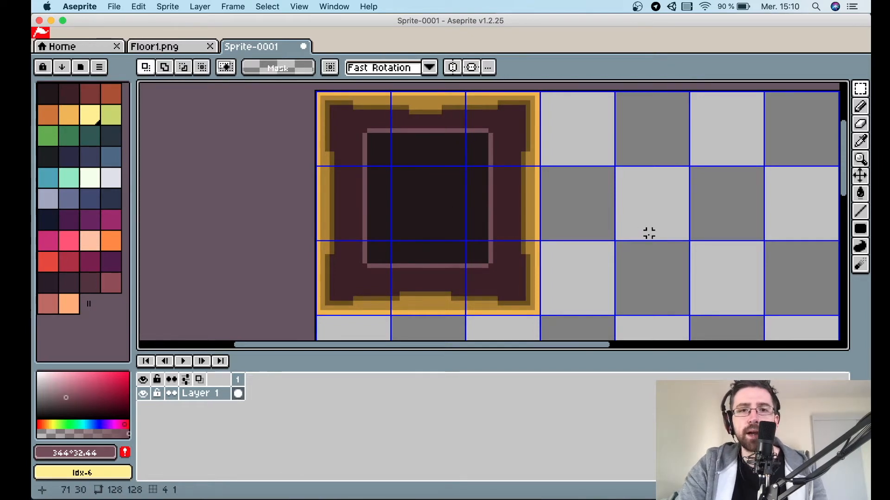
Open the save dialog and close it without saving.
key(super+s)
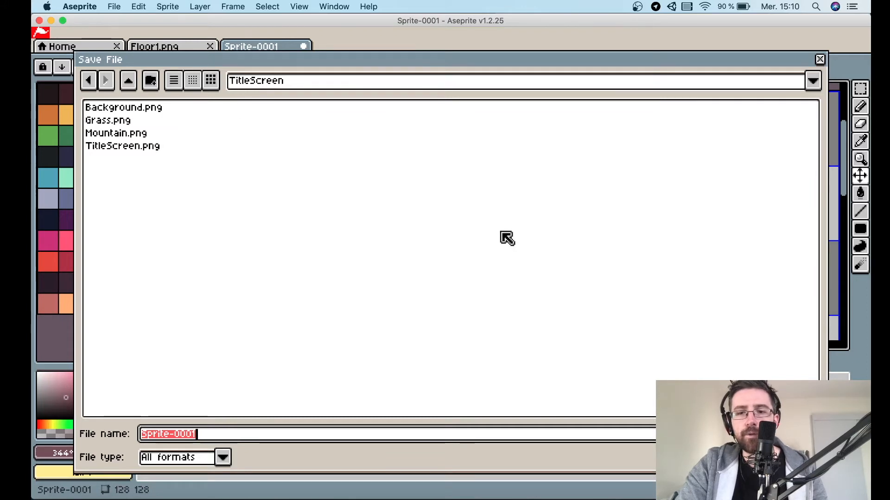
key(Escape)
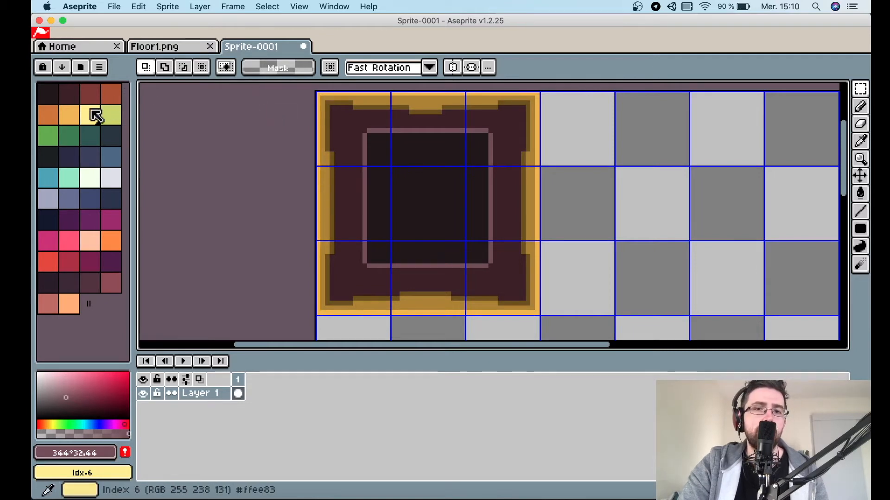
Sample the orange border, lighten it to a pale cream, and draw a highlight line along the tile's top edge.
scroll(434, 126, up, 4)
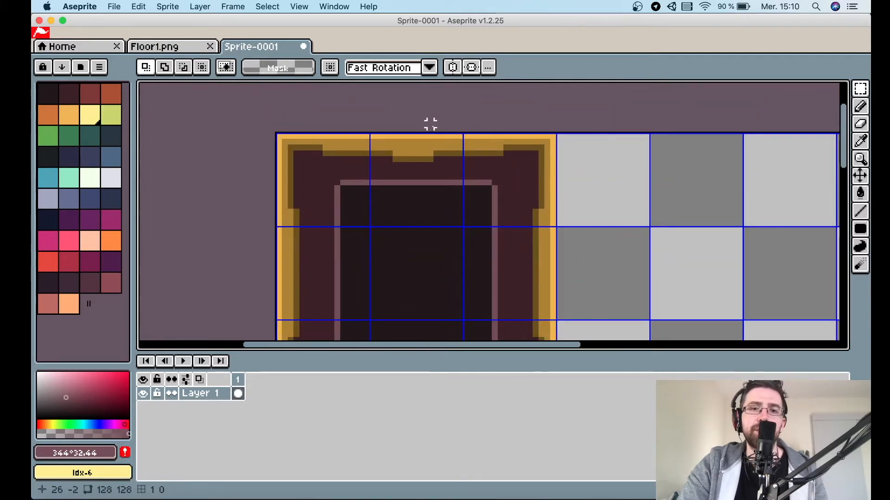
scroll(433, 127, left, 2)
scroll(433, 127, up, 1)
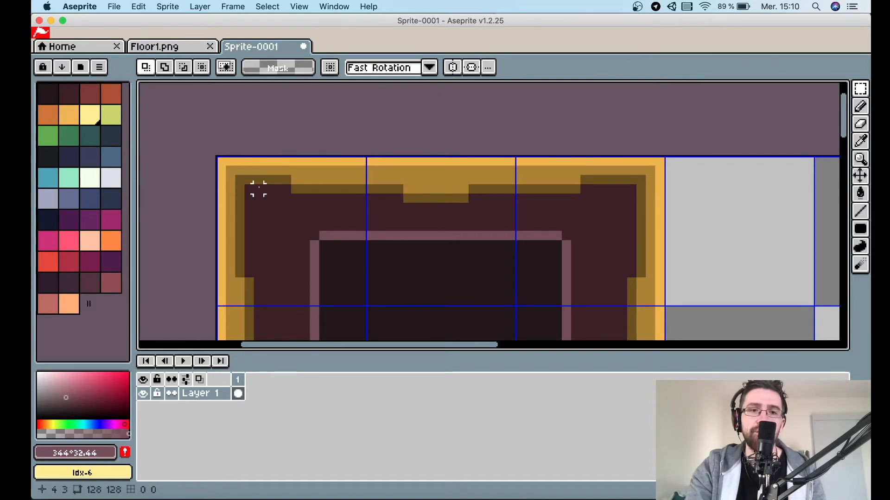
key(i)
click(305, 160)
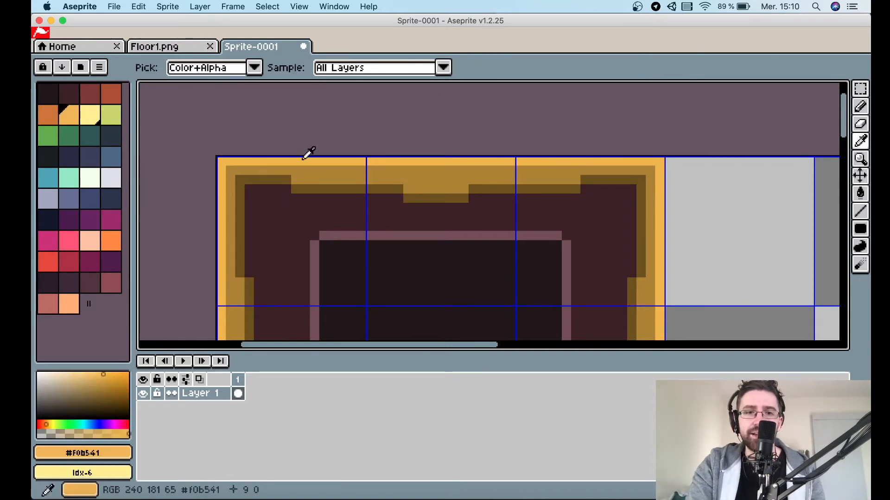
drag(104, 374, 67, 374)
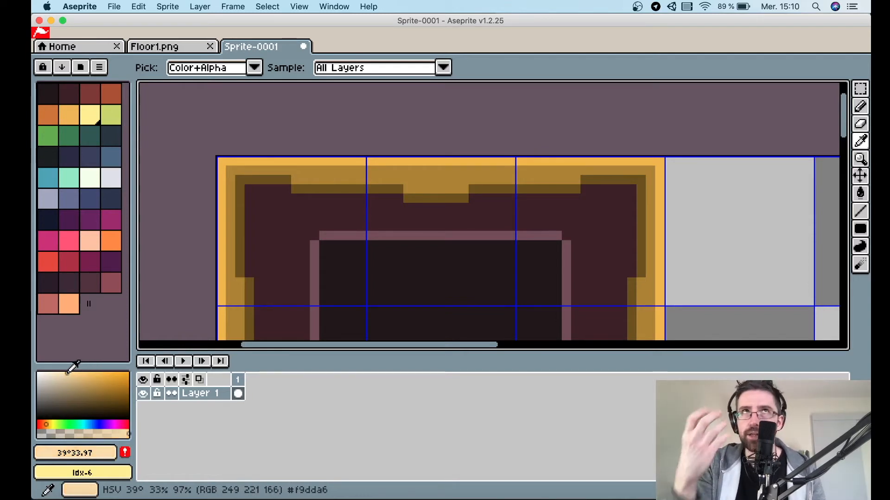
key(b)
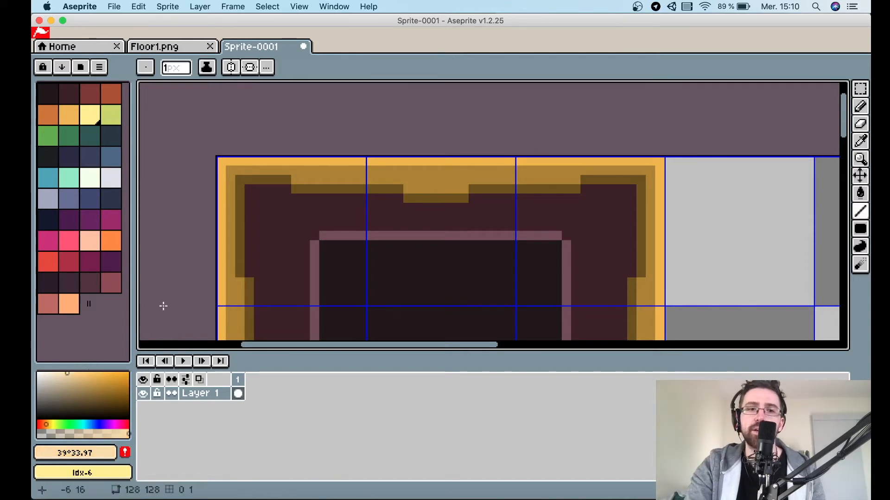
drag(222, 160, 658, 166)
Pick a slightly darker cream and dot single highlight pixels along the top and left orange border.
scroll(380, 189, down, 4)
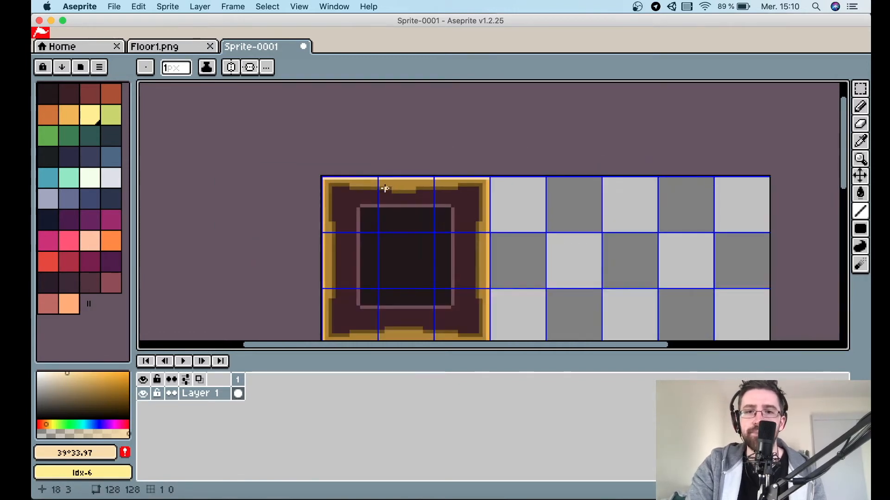
scroll(385, 188, up, 1)
scroll(384, 188, up, 2)
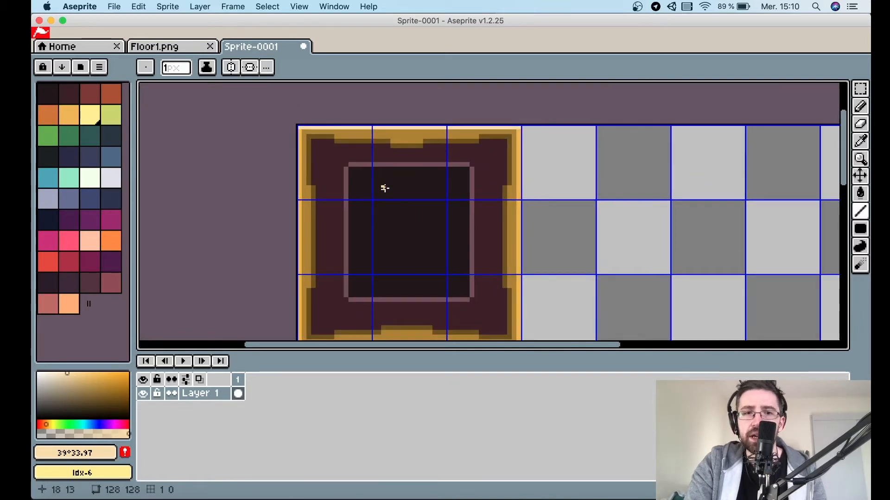
key(i)
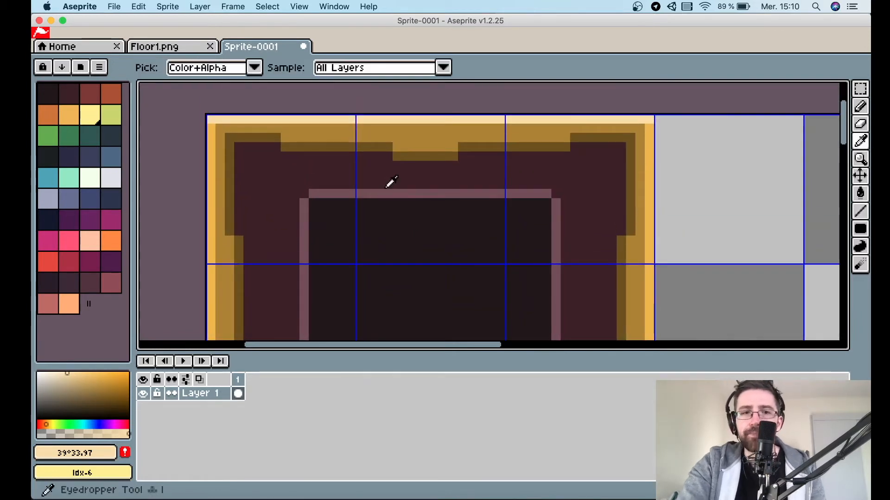
drag(67, 373, 74, 380)
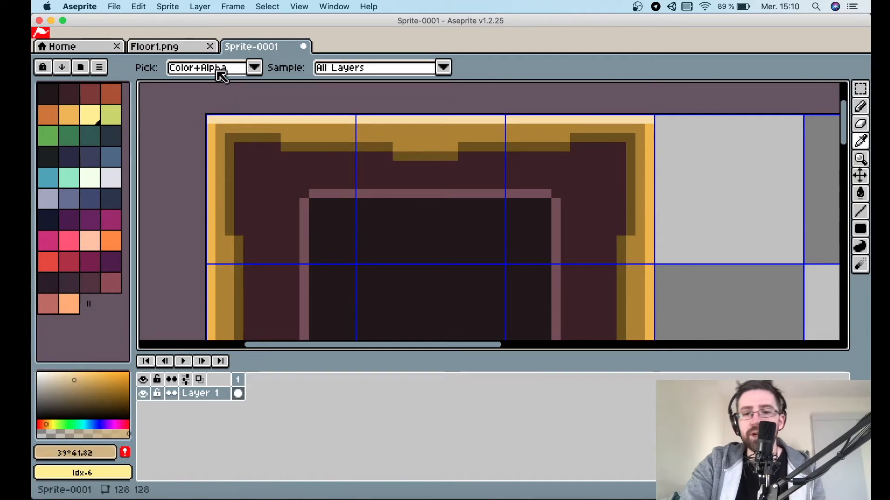
key(b)
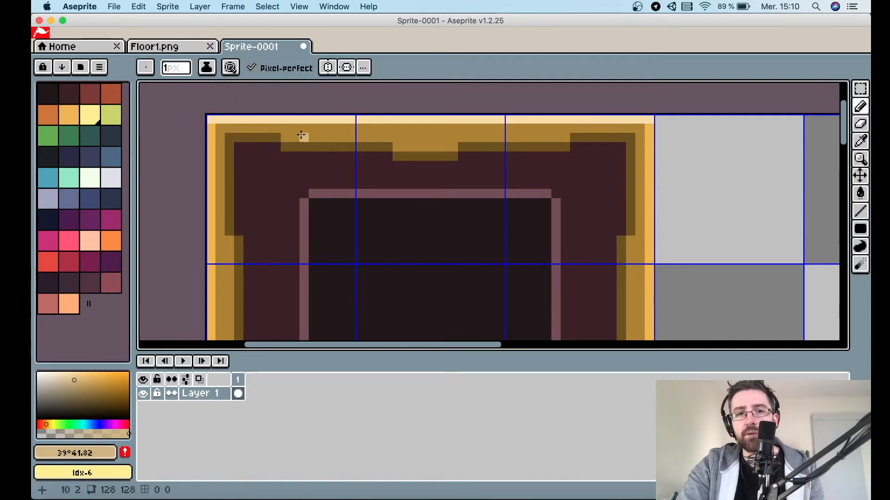
click(349, 132)
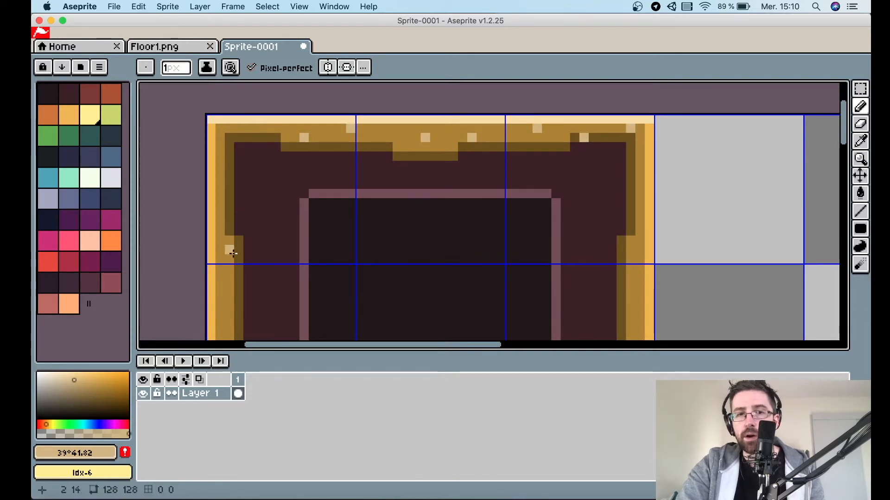
click(211, 166)
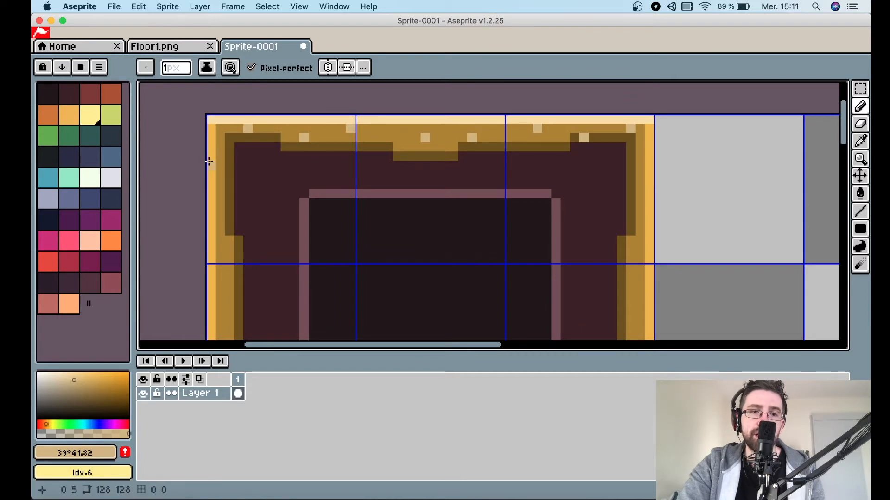
drag(229, 213, 228, 219)
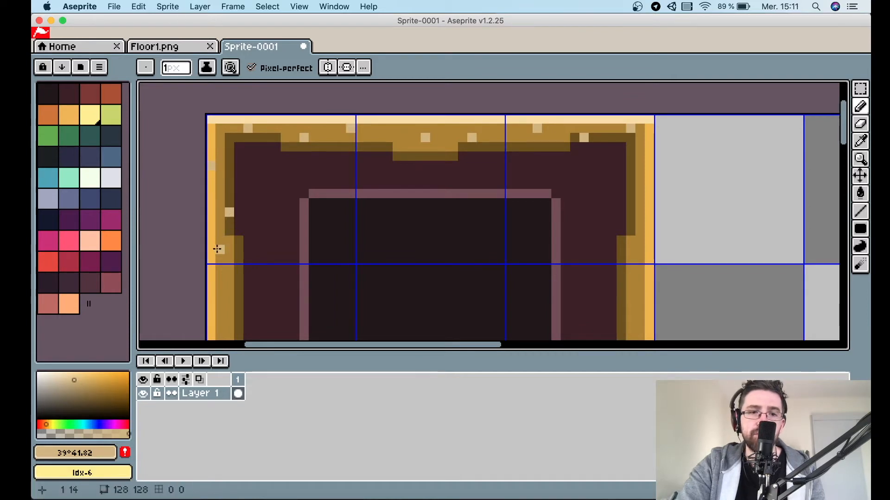
Dot cream highlight pixels along the bottom and lower-left orange border of the tile.
scroll(216, 251, down, 3)
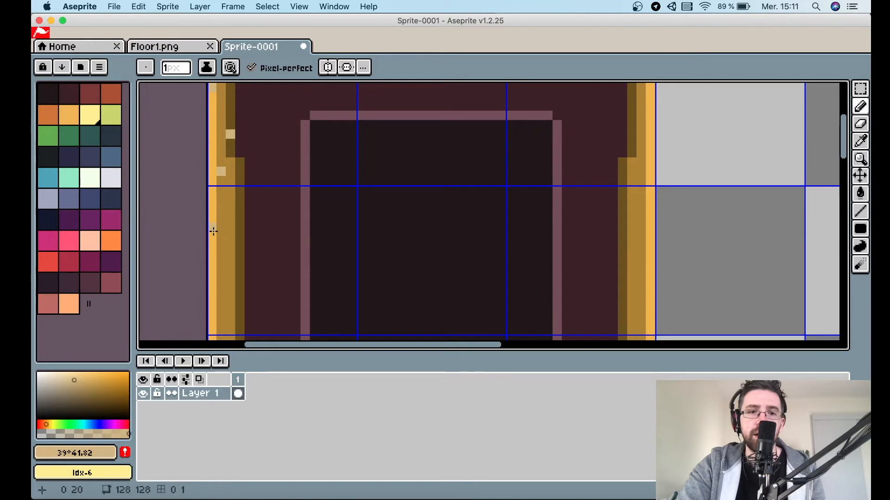
scroll(226, 295, down, 5)
scroll(226, 295, left, 2)
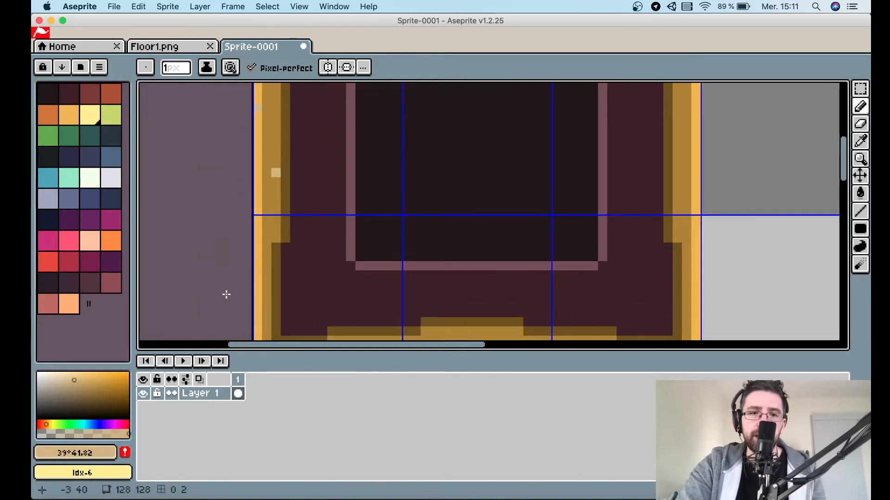
scroll(259, 254, down, 2)
click(273, 251)
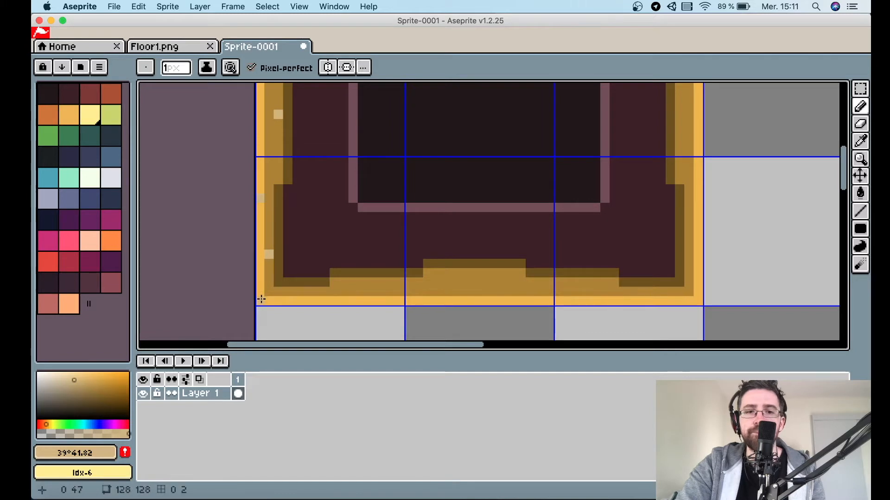
click(307, 292)
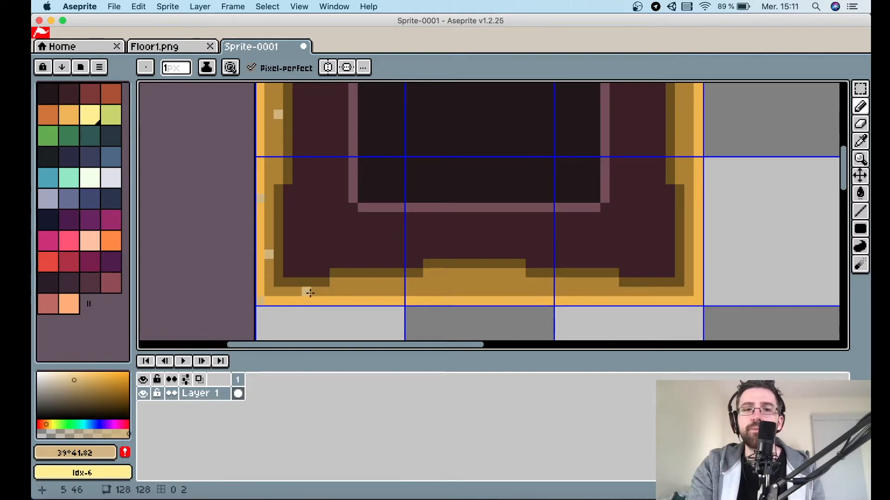
click(423, 286)
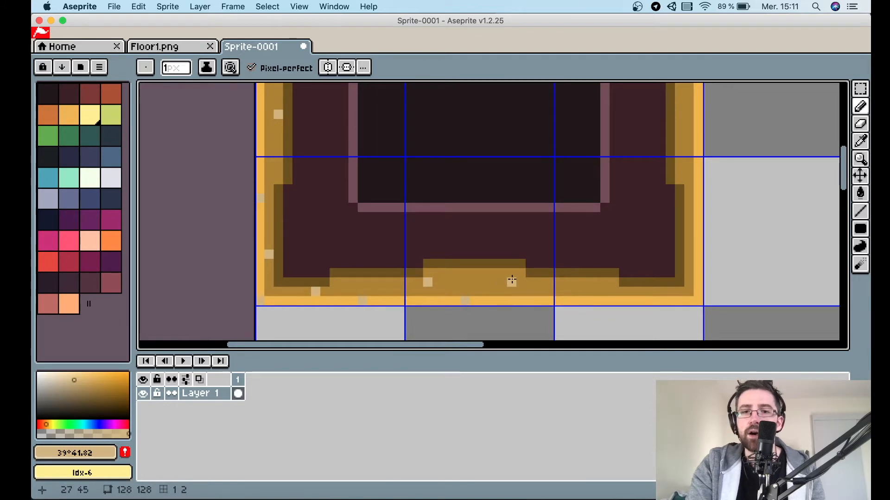
click(614, 291)
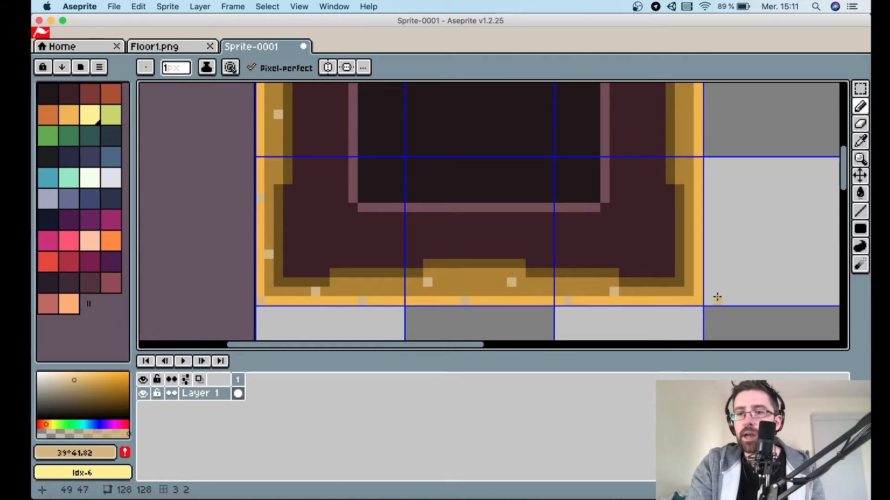
Sample the inner panel's pink colour and set the brush size to 2 px.
scroll(697, 299, up, 3)
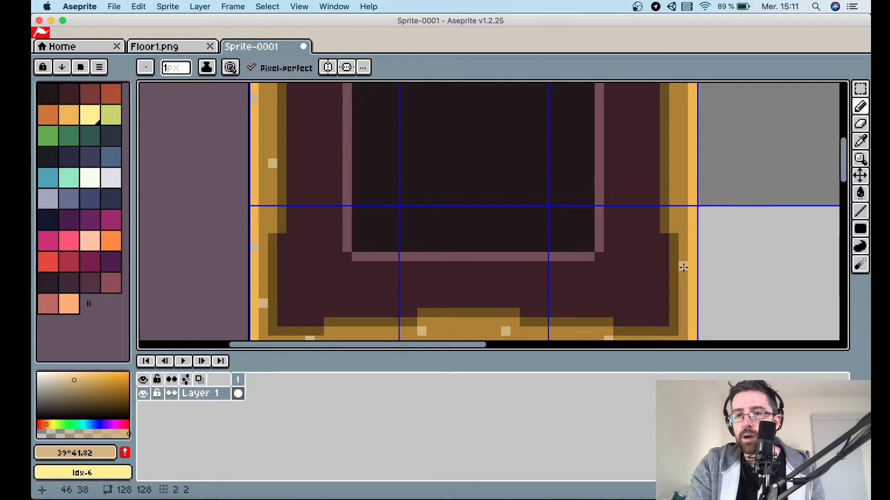
scroll(693, 184, up, 4)
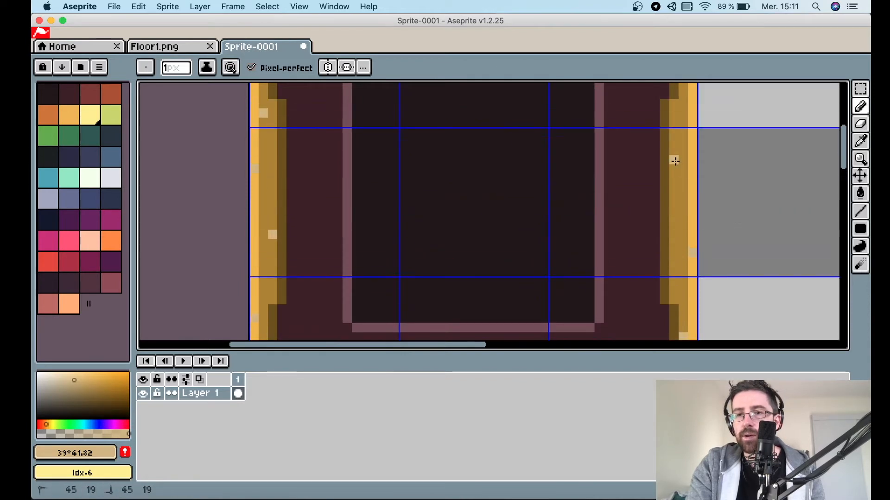
scroll(675, 161, up, 3)
scroll(690, 153, up, 3)
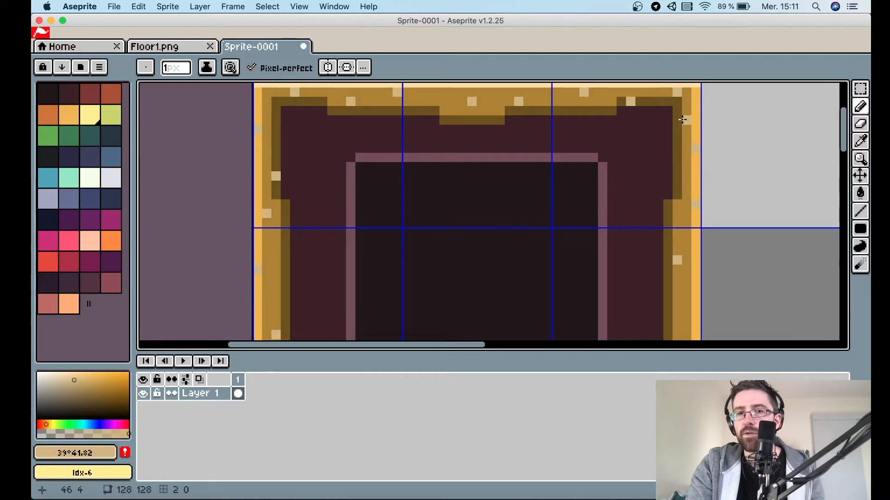
scroll(680, 119, down, 2)
scroll(680, 120, right, 1)
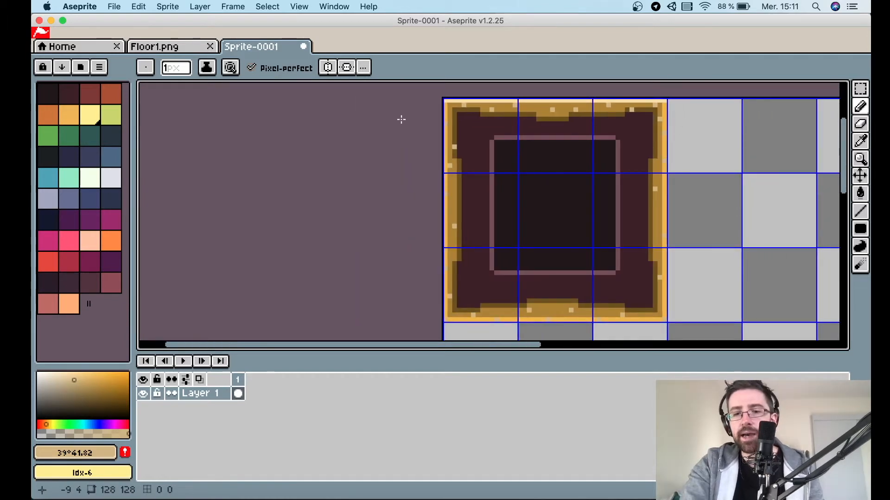
alt+click(492, 144)
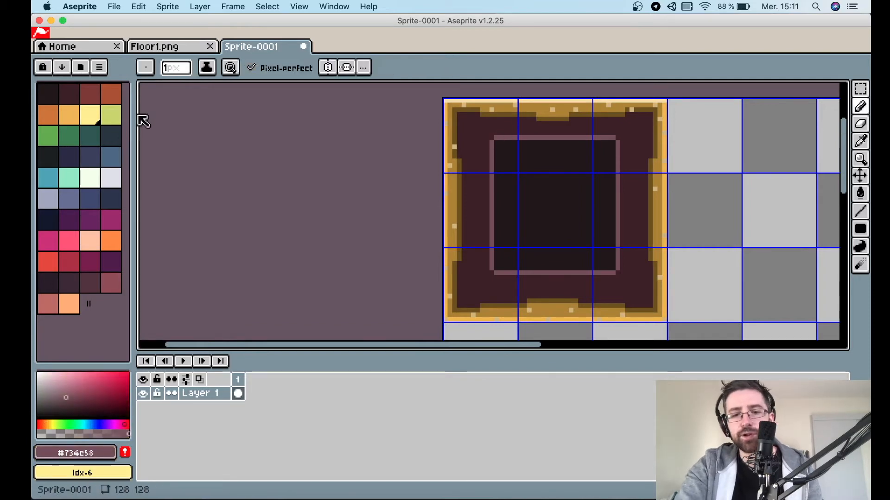
click(174, 68)
click(174, 68)
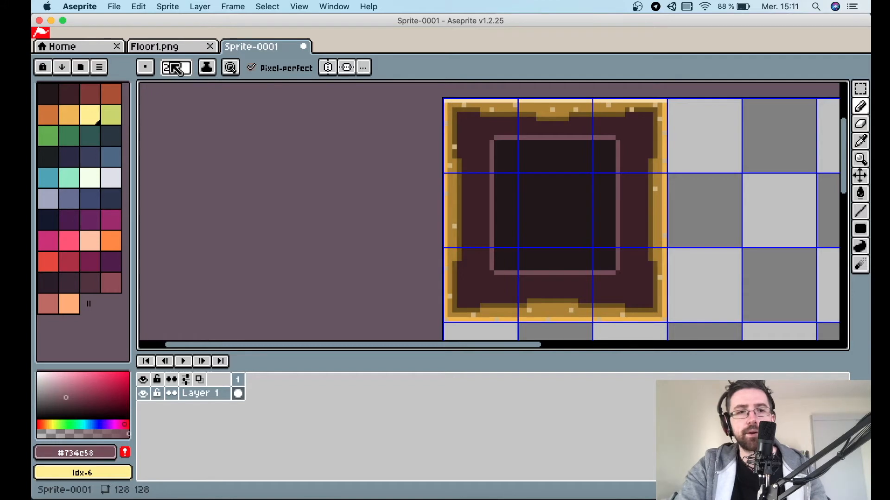
Scatter 2 px pink specks around the maroon band between the orange border and the inner panel.
click(467, 130)
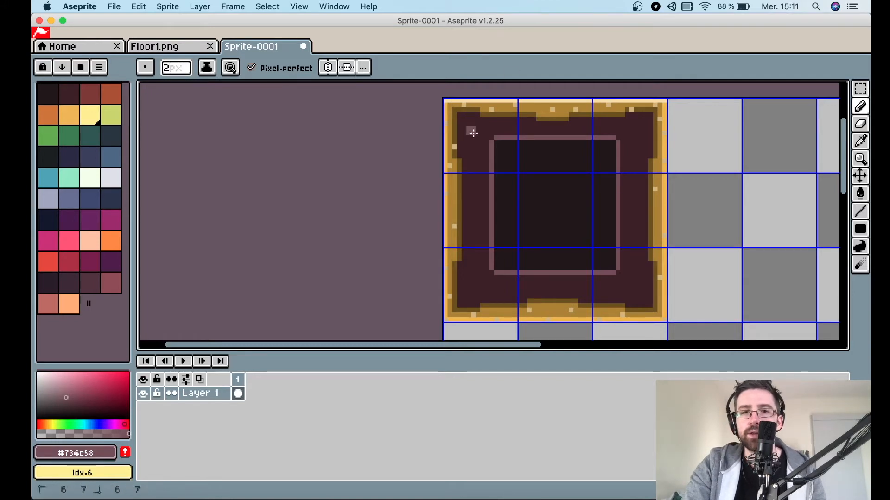
click(481, 191)
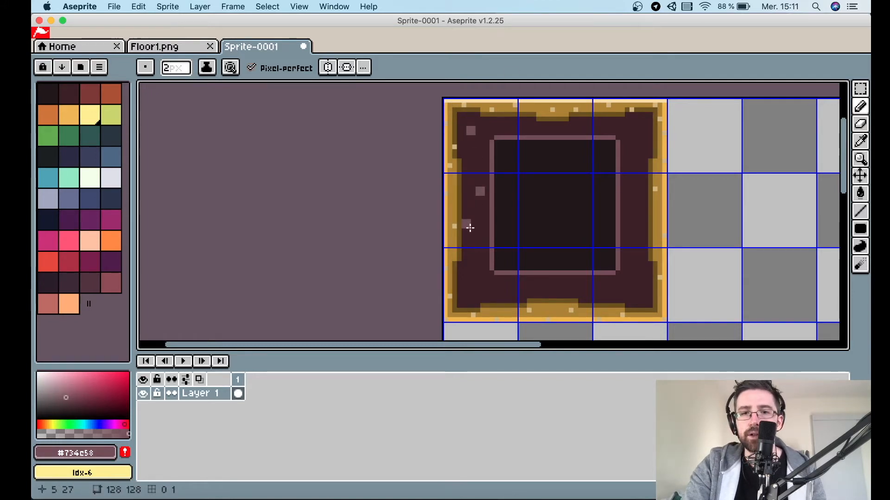
click(464, 301)
click(535, 290)
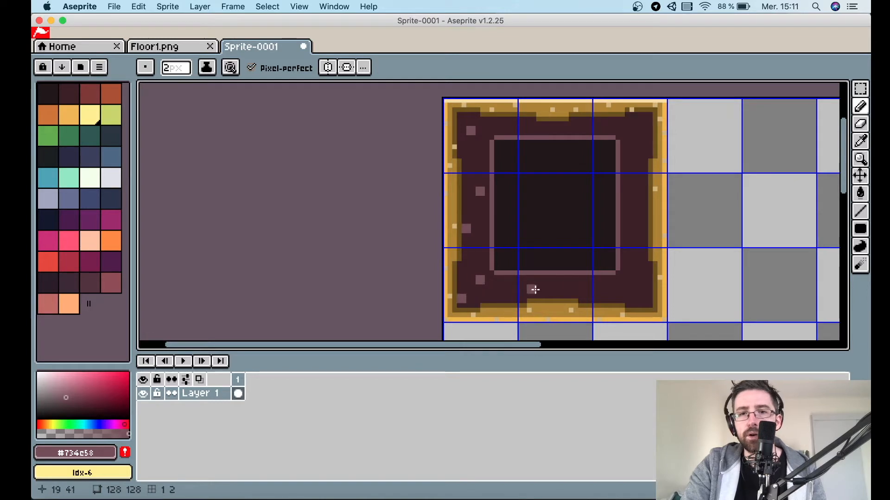
click(633, 299)
click(629, 262)
click(641, 221)
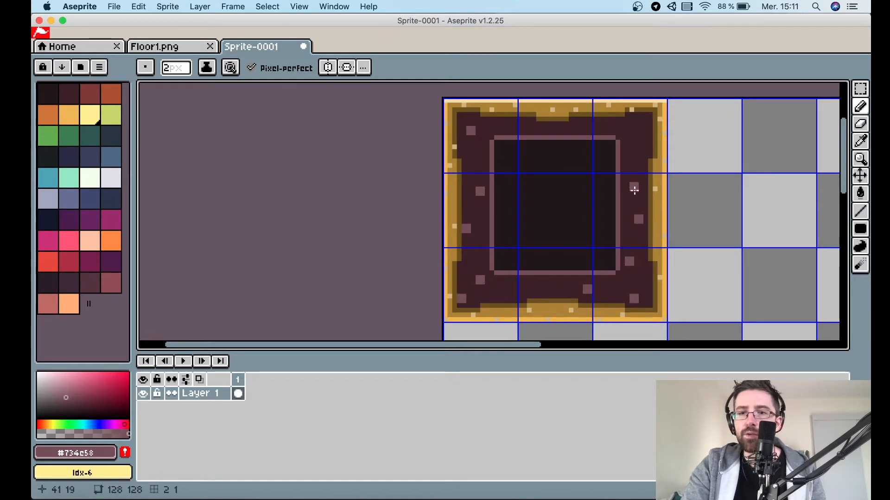
click(644, 141)
click(573, 132)
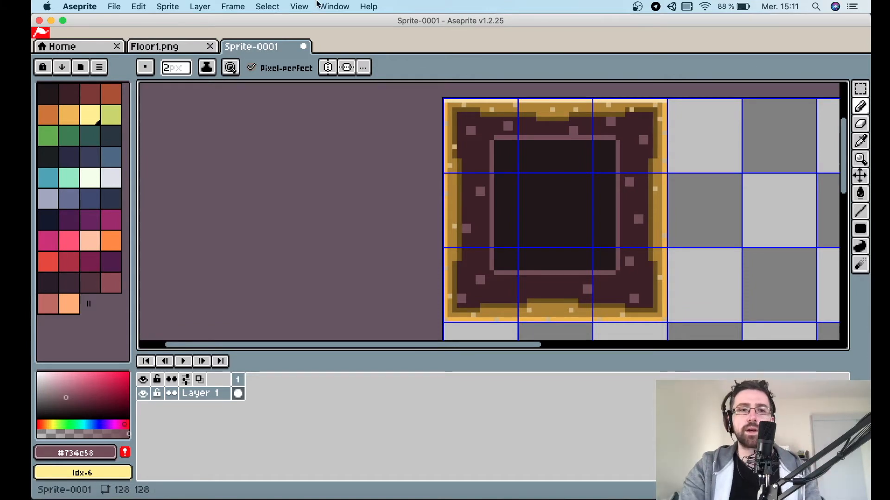
Pick the darkest palette colour and lighten it to a dark grey #332f30.
click(52, 95)
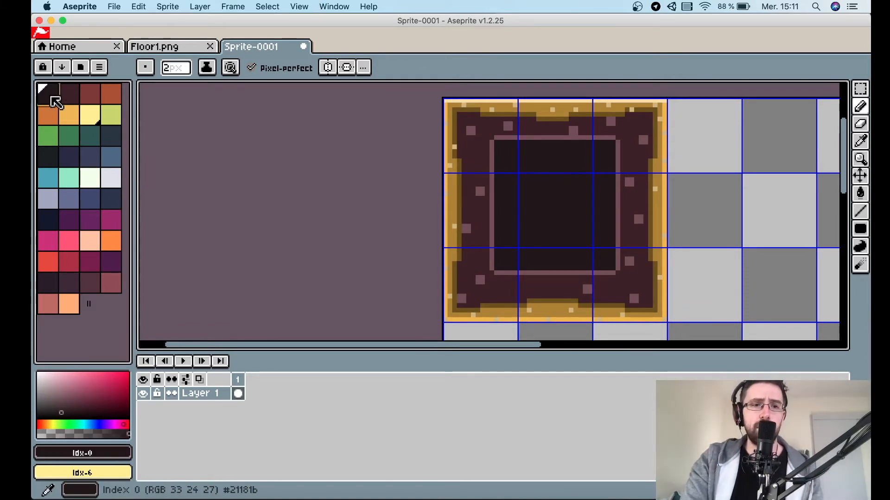
click(62, 410)
drag(56, 411, 44, 410)
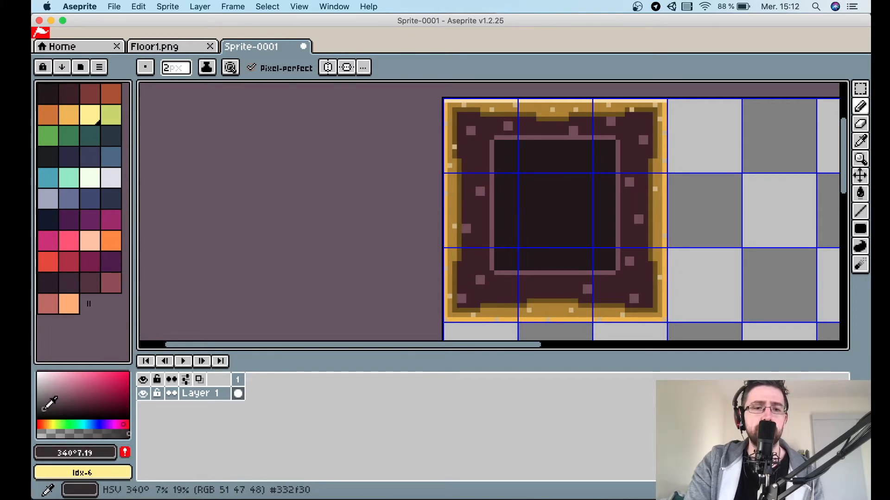
scroll(568, 183, up, 2)
scroll(567, 183, down, 1)
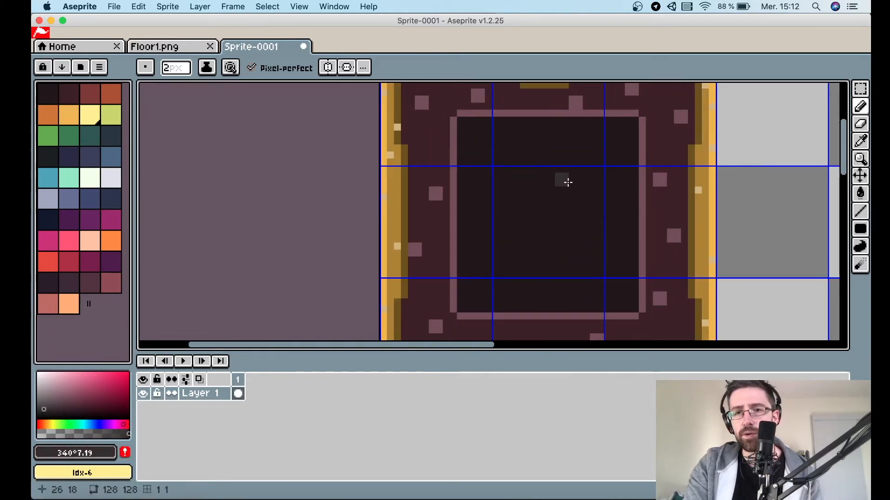
Enable symmetry mode and place the vertical and horizontal symmetry axes through the tile's centre.
click(328, 67)
scroll(458, 129, down, 2)
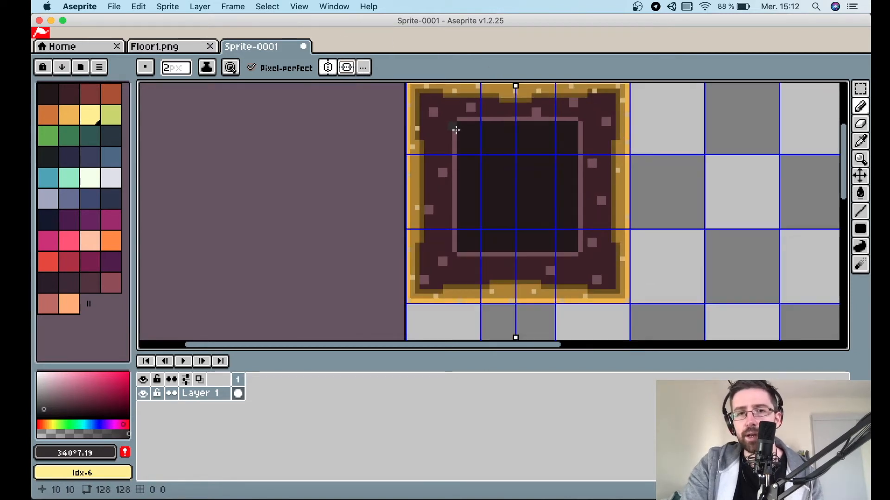
scroll(507, 283, down, 2)
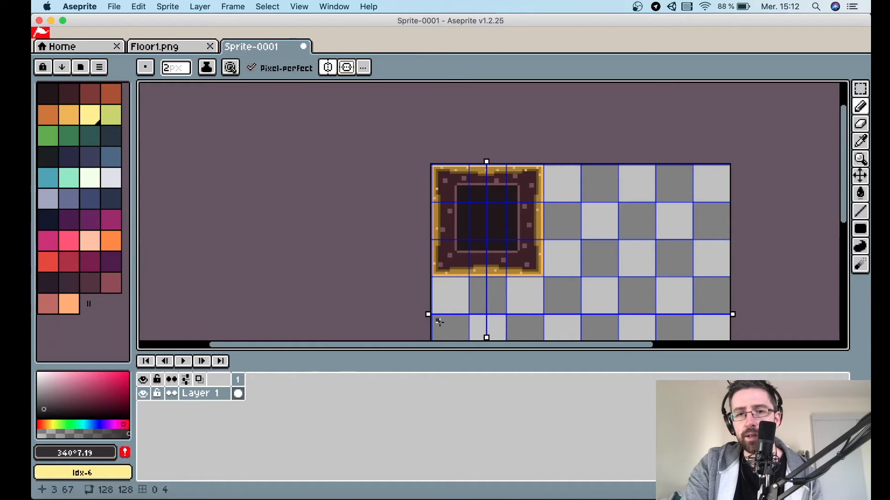
drag(430, 315, 428, 221)
scroll(429, 221, up, 4)
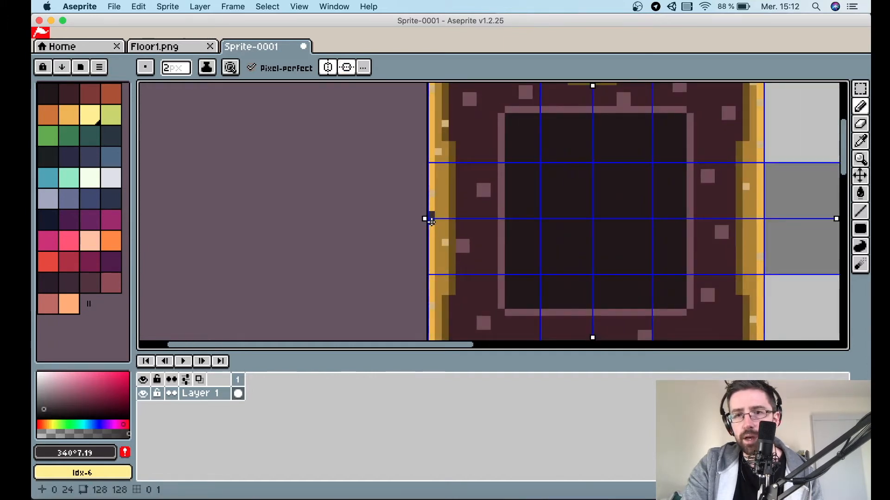
scroll(579, 220, right, 2)
scroll(603, 226, right, 2)
scroll(603, 226, up, 2)
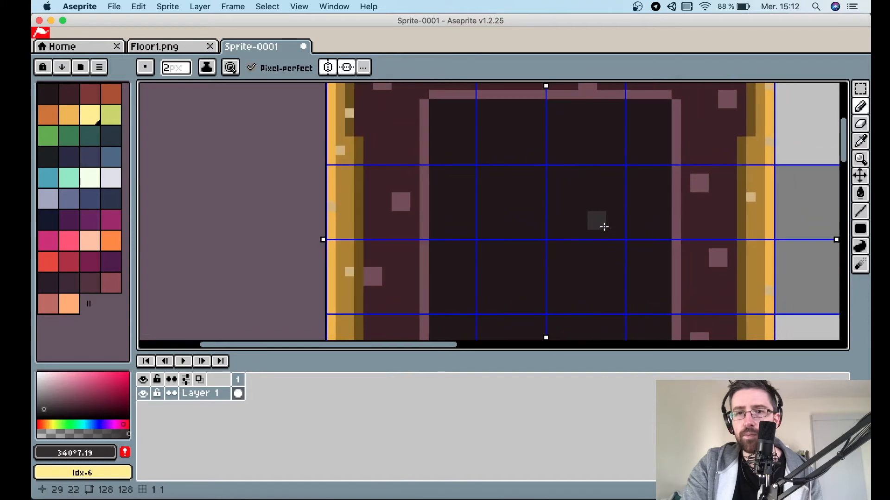
Draw a mirrored grey rounded-rectangle outline inside the dark centre and fill it with the Paint Bucket.
drag(487, 169, 550, 170)
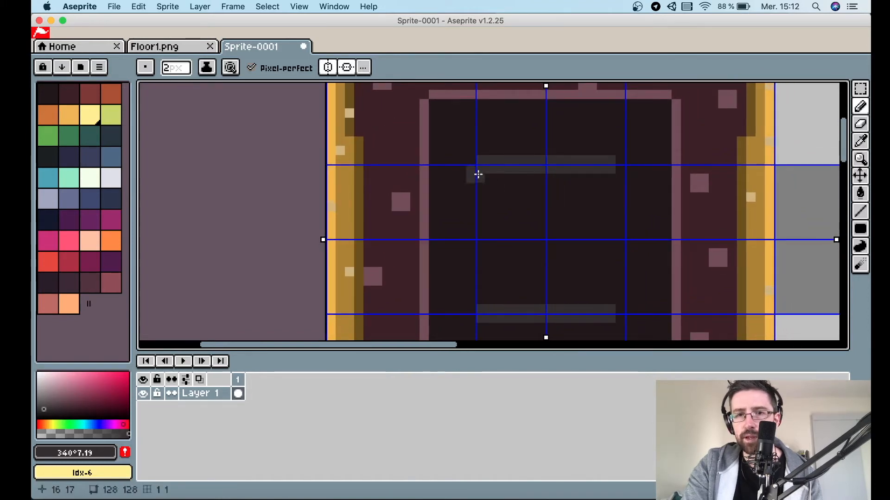
drag(475, 174, 473, 241)
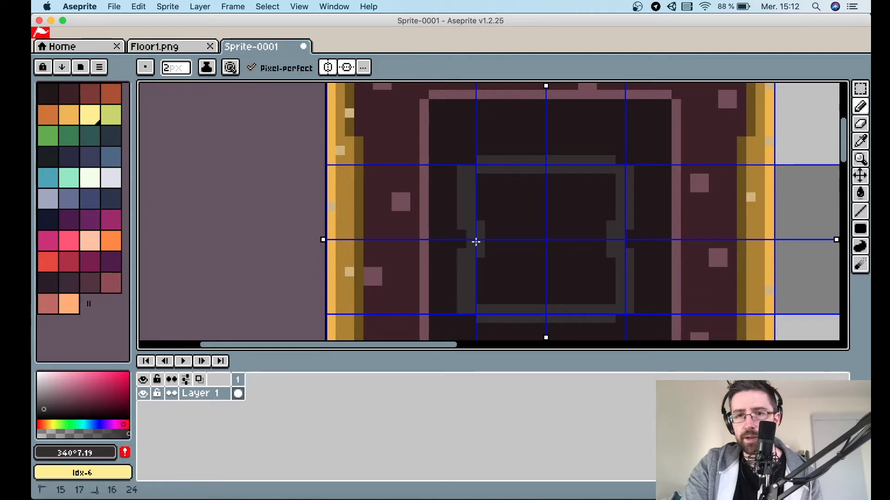
key(g)
click(582, 231)
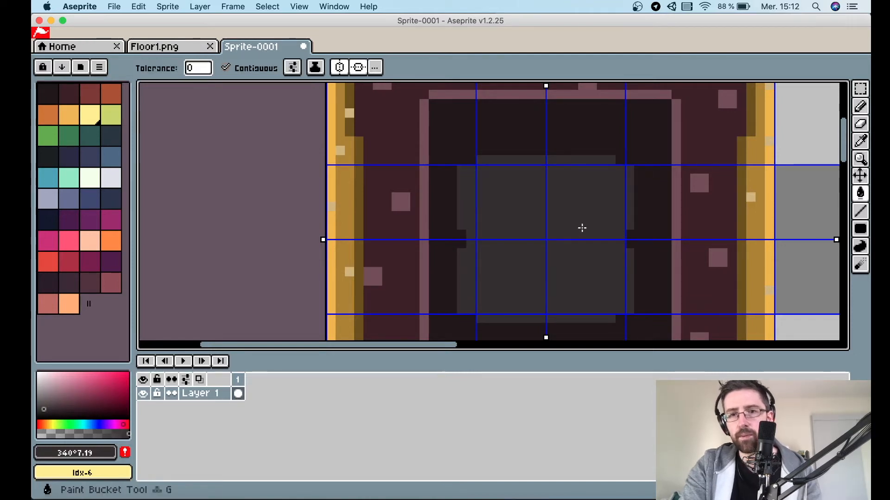
Hide the grid and turn off symmetry mode.
scroll(582, 229, down, 2)
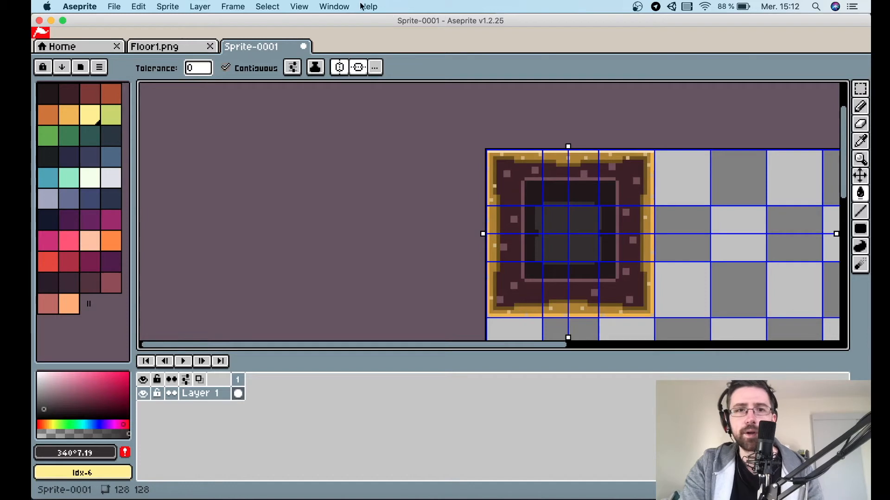
click(299, 7)
mouse_move(330, 6)
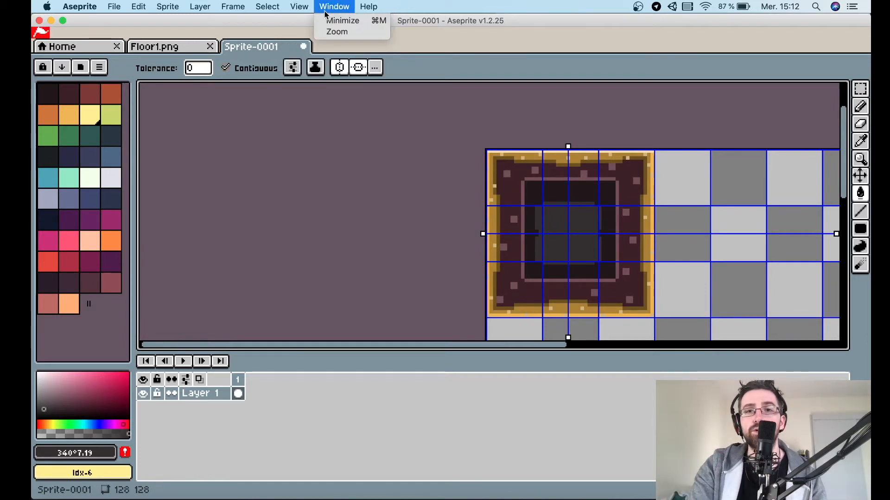
mouse_move(280, 5)
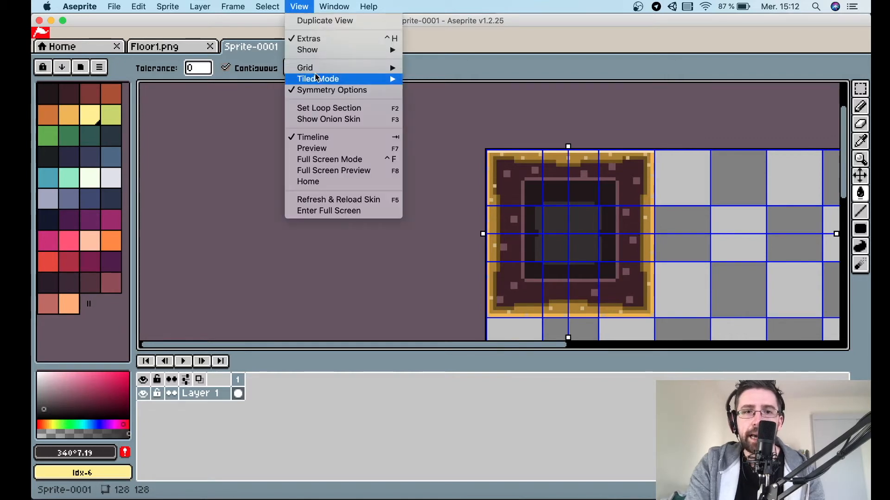
mouse_move(330, 67)
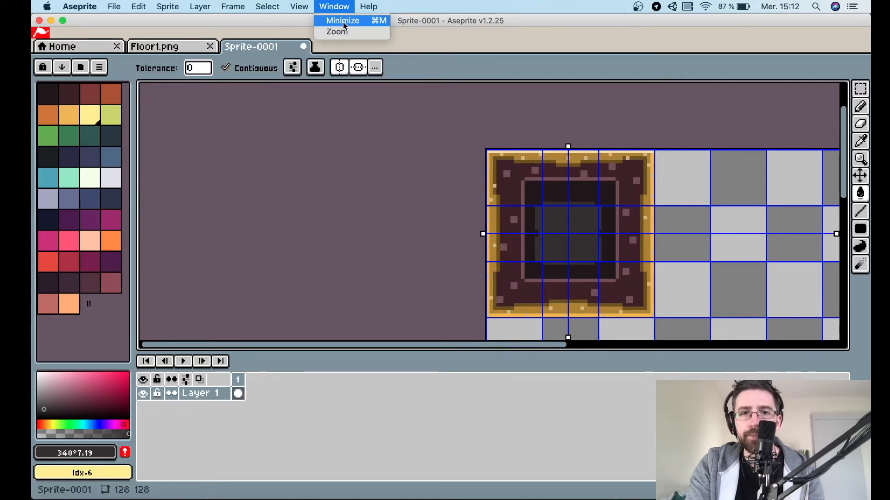
mouse_move(376, 51)
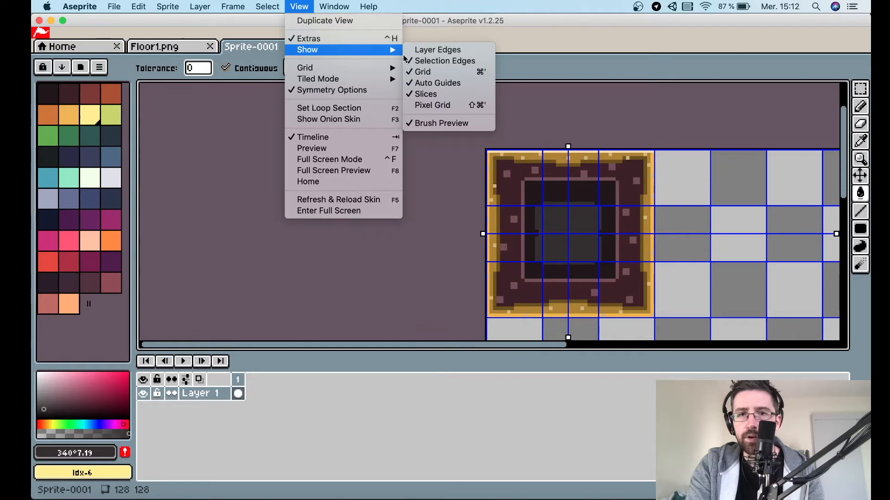
click(443, 72)
click(339, 68)
click(358, 67)
Select the grey centre shape with the Magic Wand.
scroll(633, 184, up, 2)
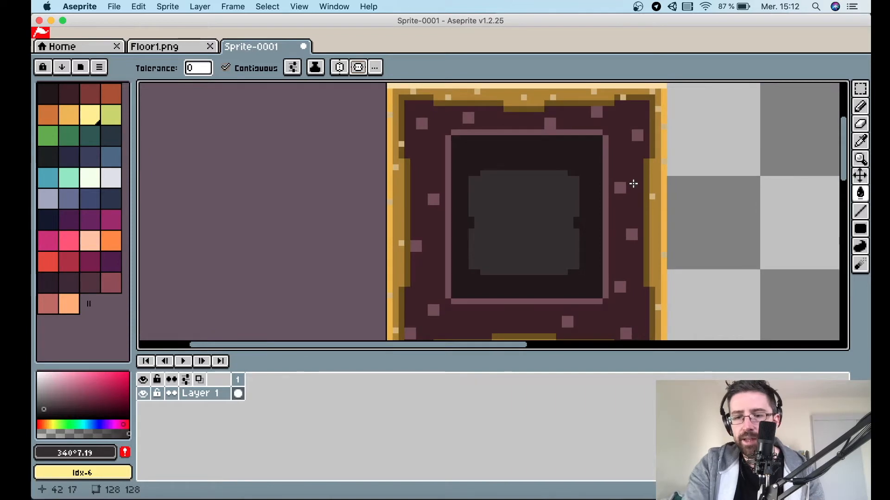
key(w)
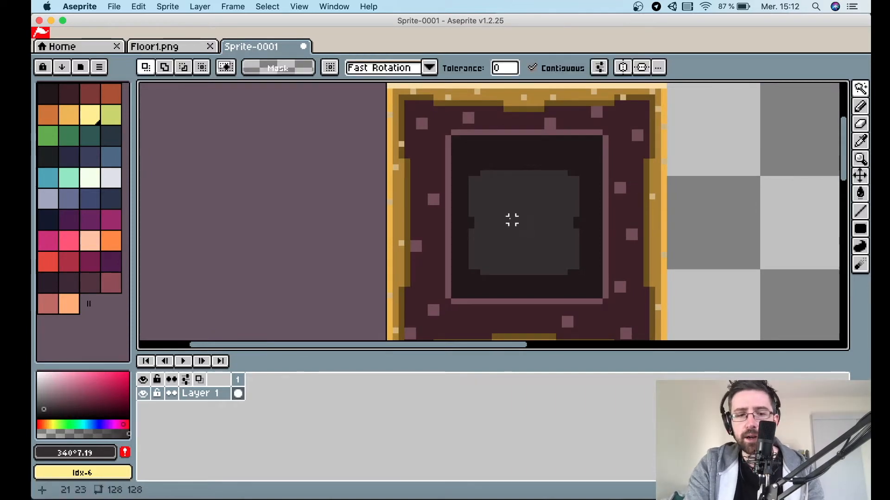
click(512, 220)
key(m)
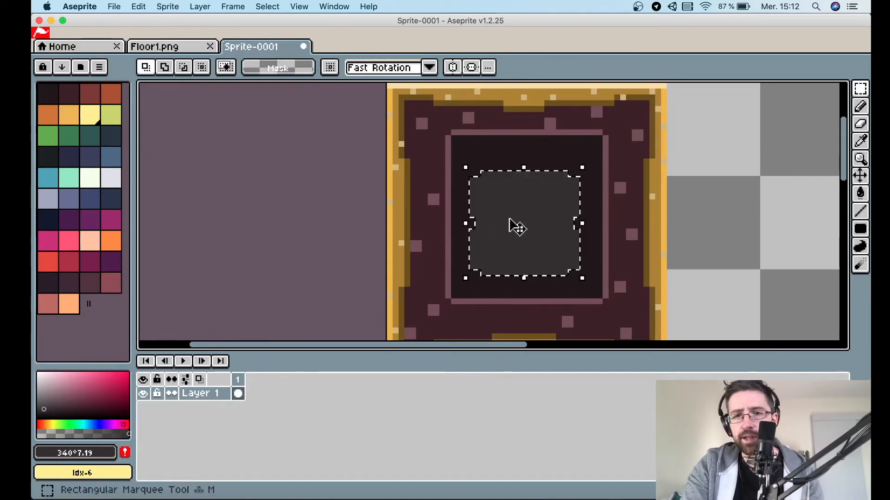
Move the selected grey centre shape up by one pixel and drop the selection.
click(538, 210)
drag(531, 202, 532, 194)
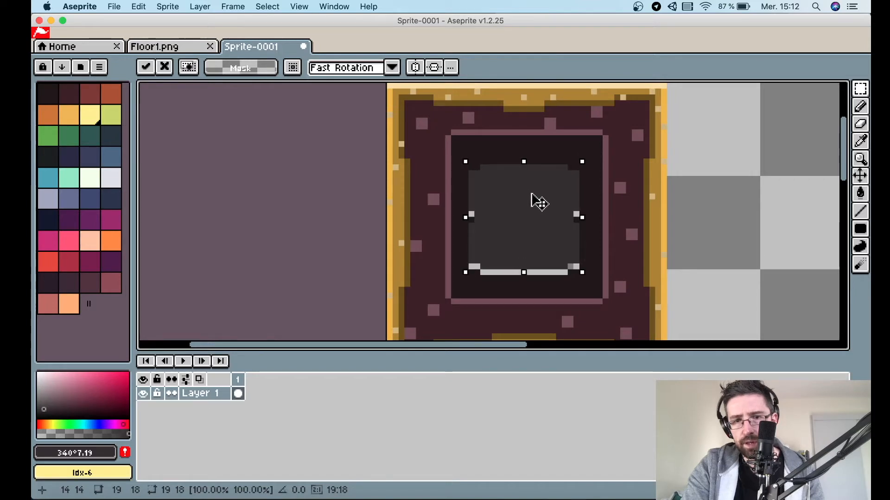
click(617, 220)
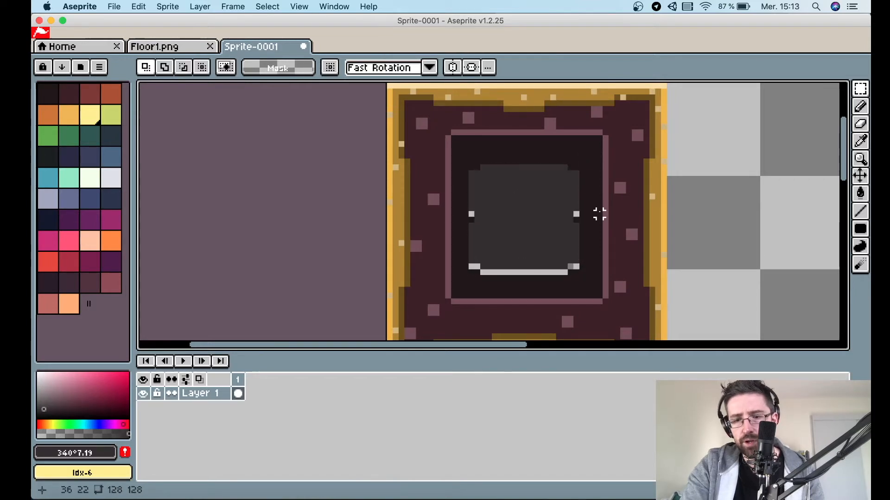
Pick the dark interior colour and fill the leftover light pixels around the grey shape with the Paint Bucket.
key(i)
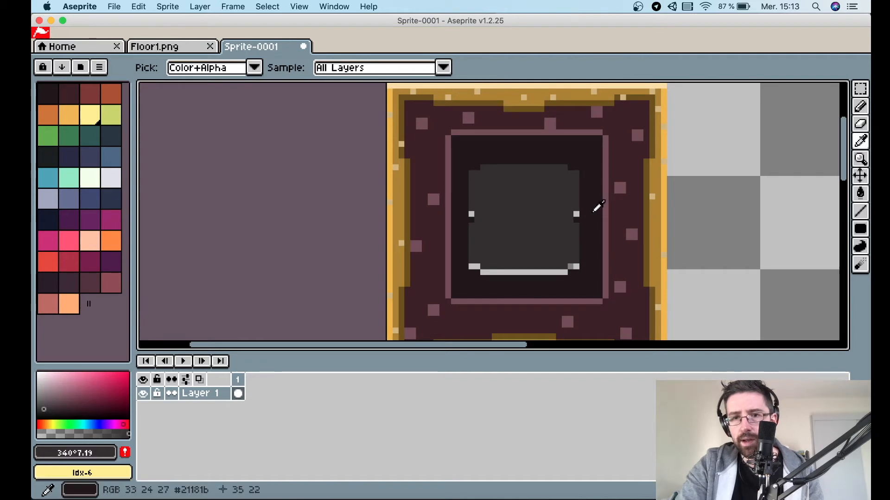
click(597, 207)
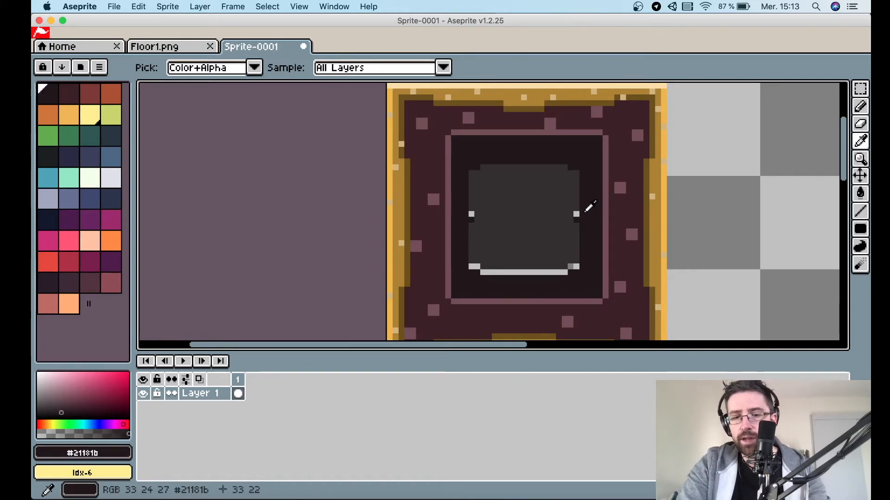
key(g)
click(471, 214)
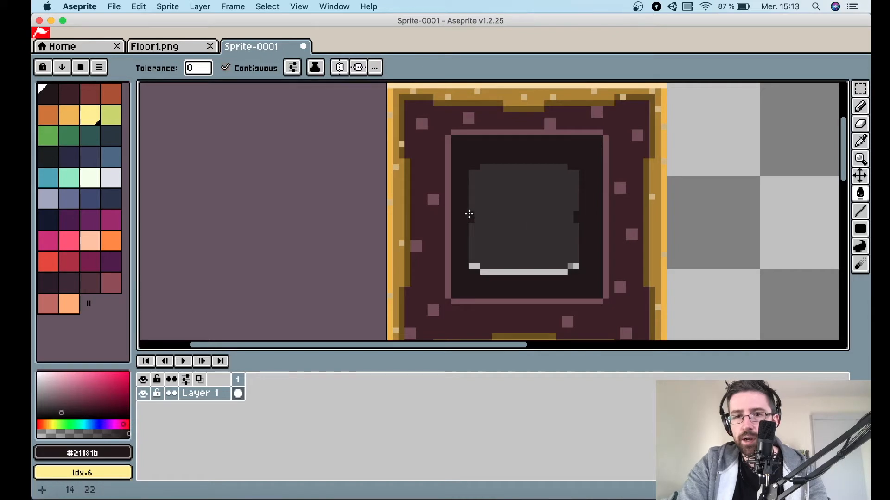
click(493, 272)
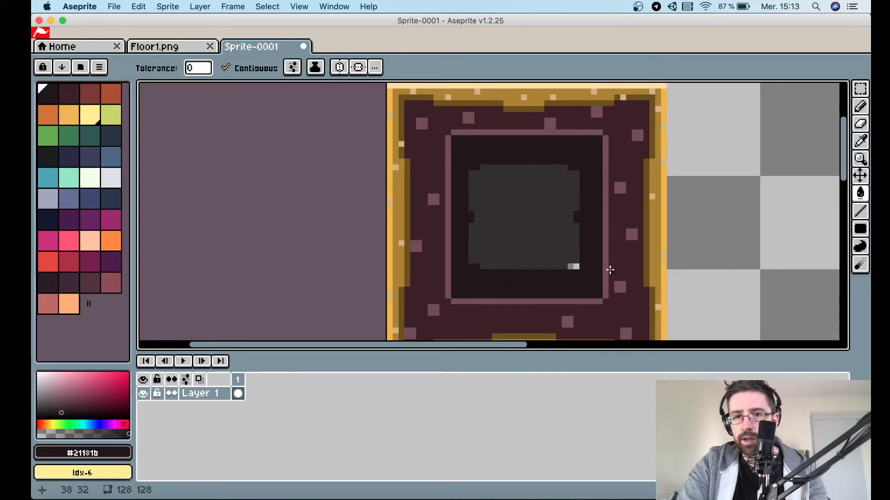
click(576, 267)
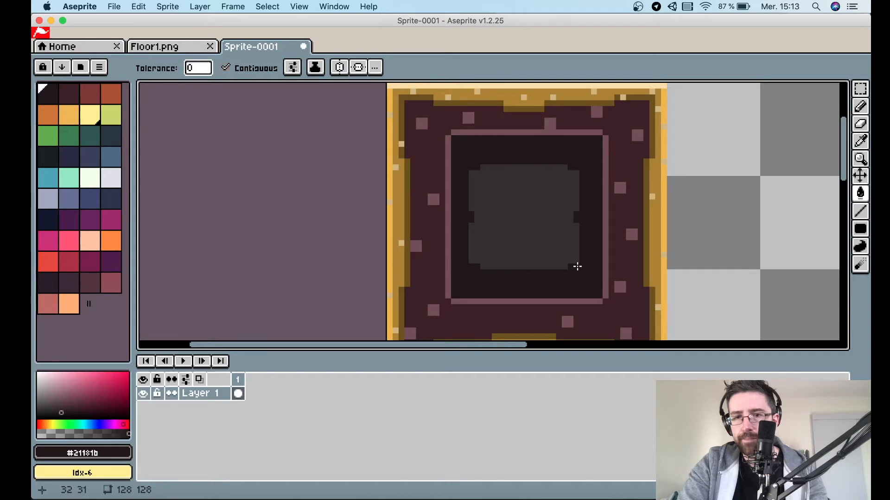
Pick the grey centre colour and lighten it slightly in the colour picker.
scroll(577, 267, down, 2)
scroll(577, 266, down, 1)
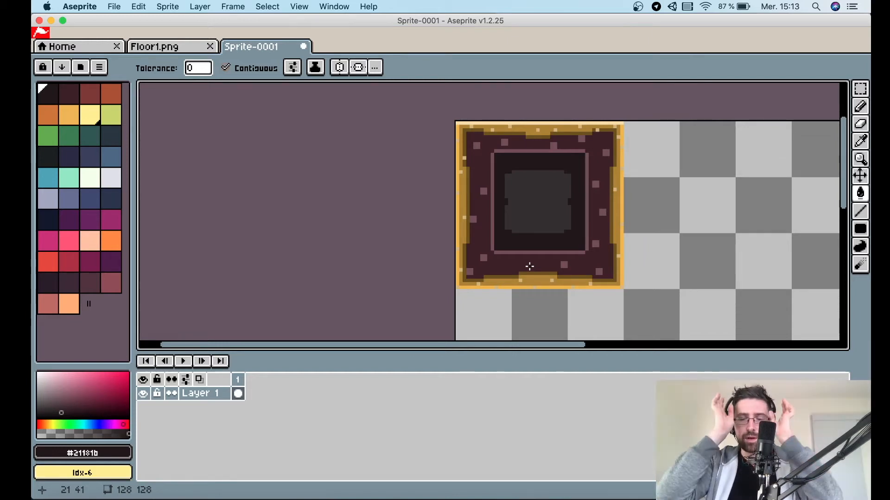
key(i)
click(520, 183)
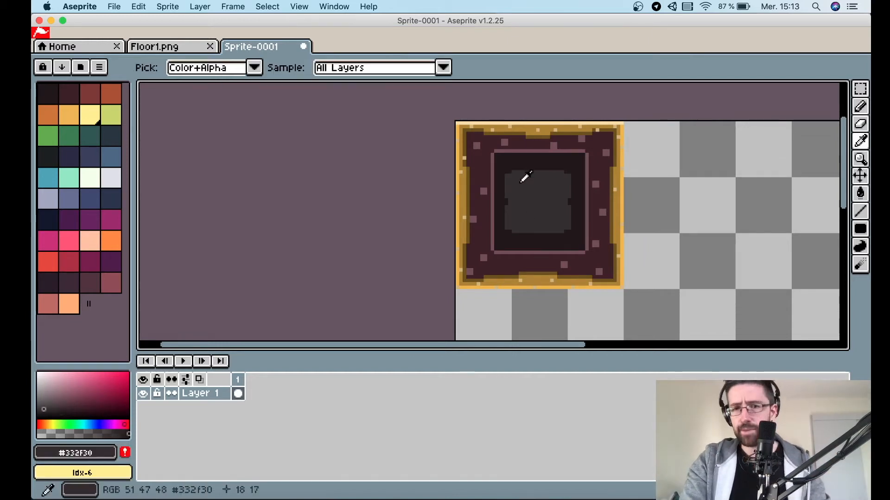
click(47, 402)
drag(41, 408, 39, 399)
scroll(521, 189, up, 1)
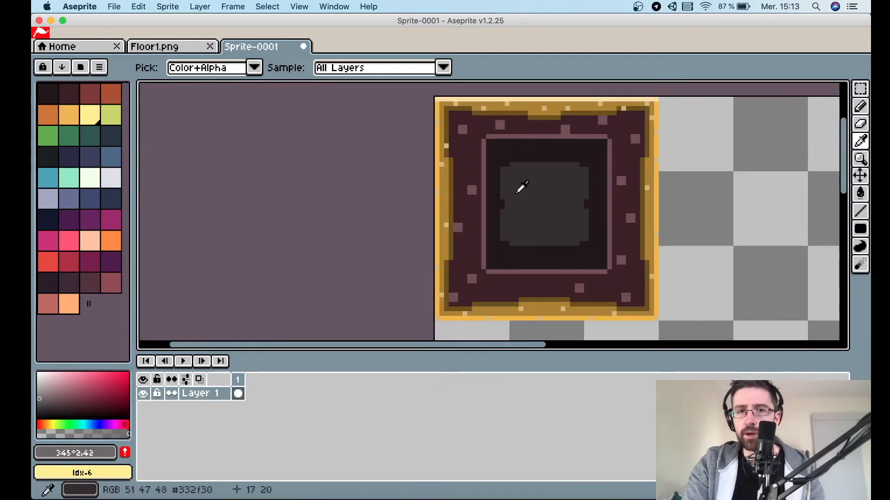
With a 1 px pencil and vertical symmetry, draw a light grey outline along the grey shape's top edge and sides.
key(b)
click(185, 69)
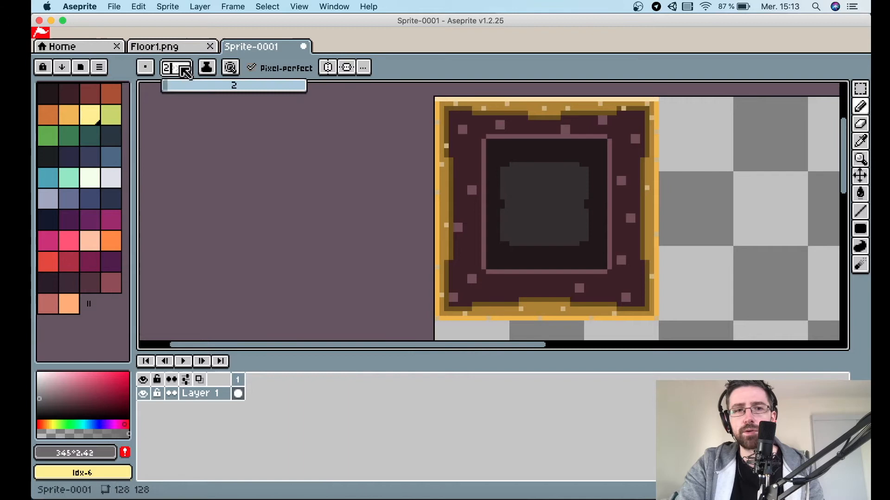
click(328, 67)
scroll(581, 126, up, 2)
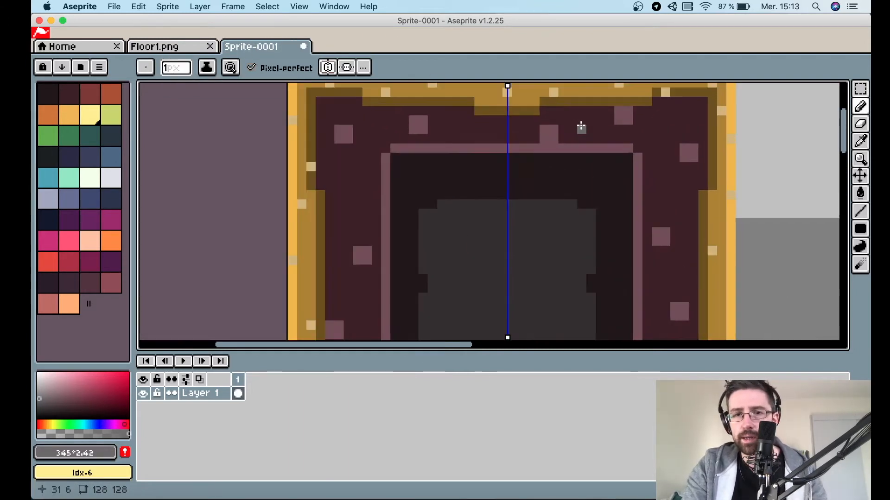
scroll(581, 127, down, 2)
drag(525, 86, 523, 83)
drag(519, 178, 478, 179)
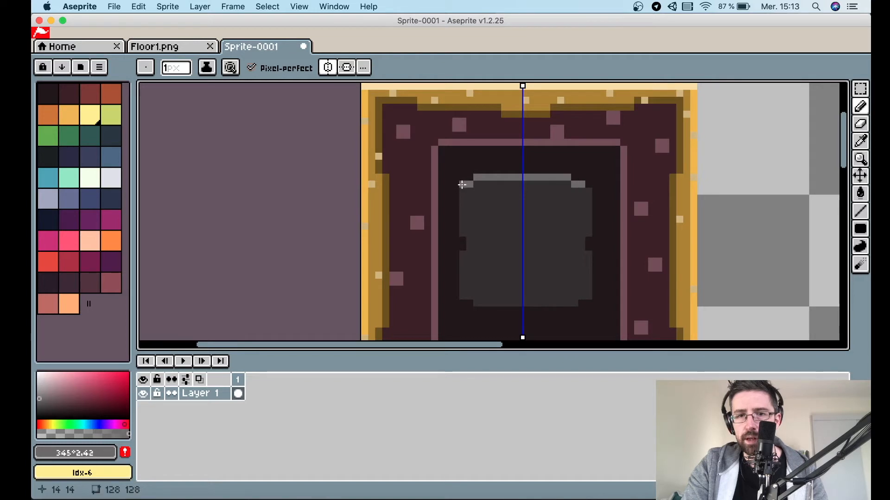
drag(455, 190, 452, 223)
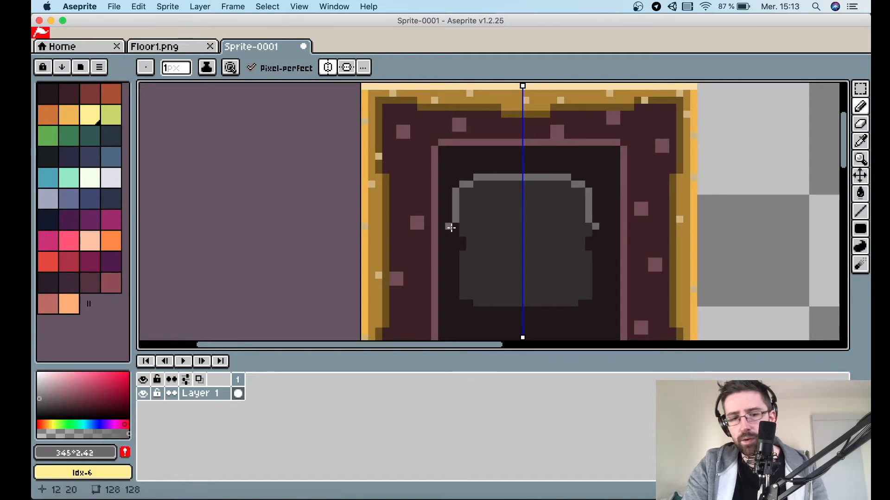
key(ctrl+z)
drag(454, 192, 457, 296)
Darken the grey slightly, draw the outline's lower side segments and bottom edge, and turn off symmetry.
key(i)
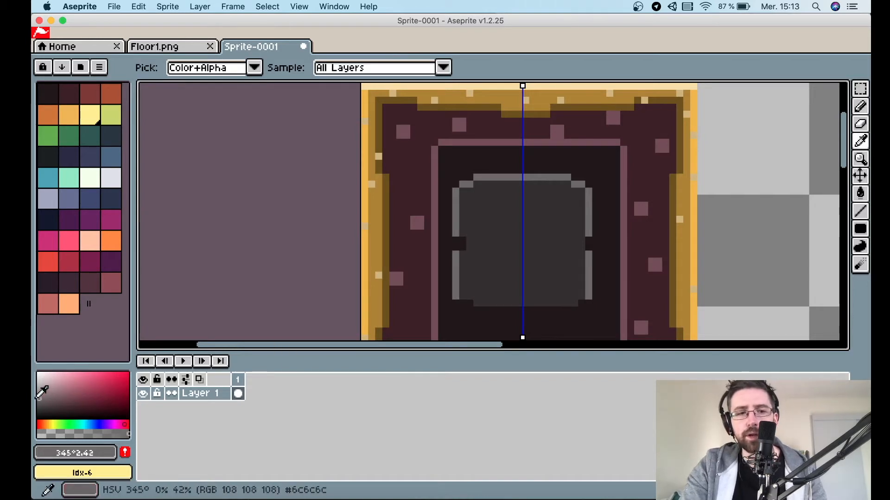
drag(39, 400, 40, 405)
key(b)
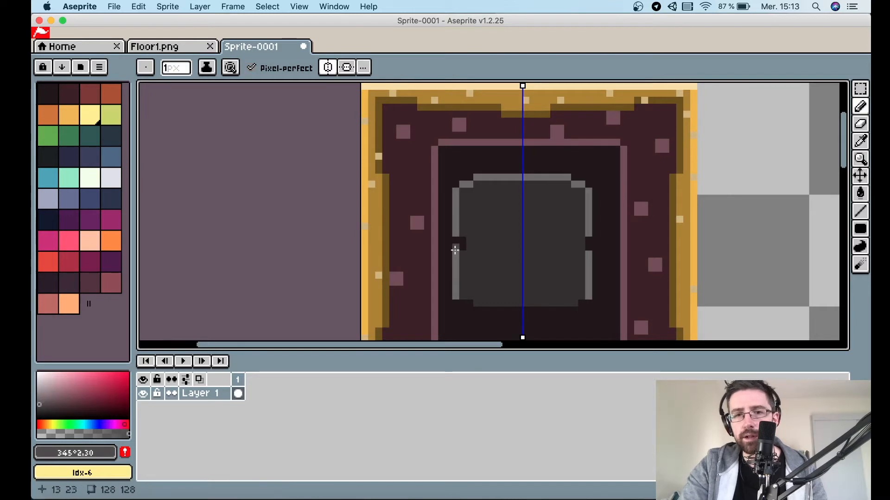
click(462, 245)
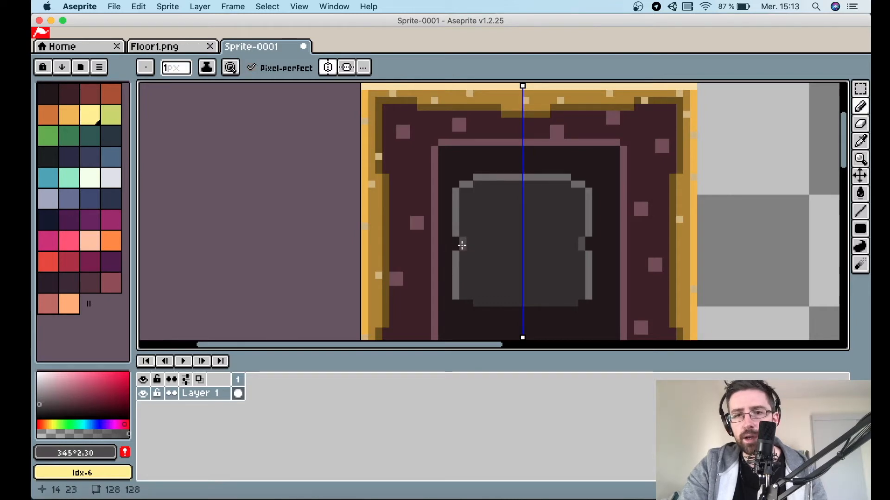
click(468, 303)
drag(476, 309, 518, 311)
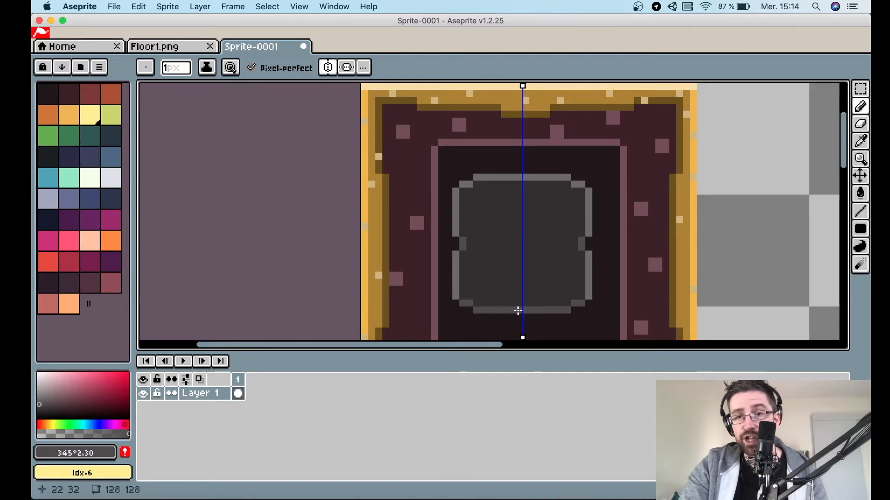
click(328, 66)
Show the grid with 16 x 16 cells at offset 0, 0.
scroll(623, 199, down, 1)
scroll(624, 199, right, 2)
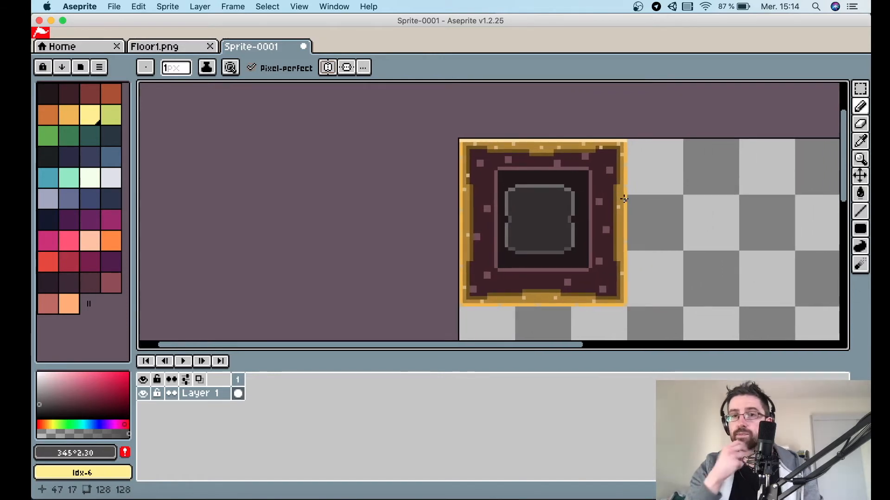
click(290, 6)
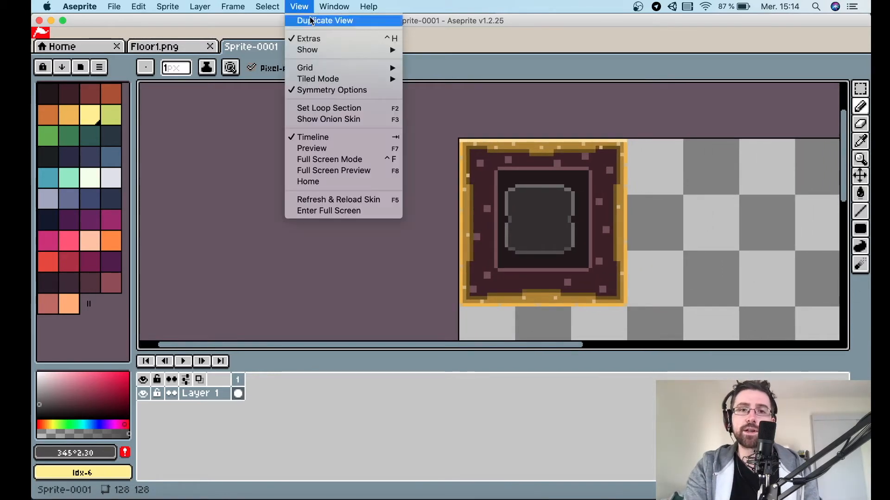
mouse_move(366, 67)
click(421, 68)
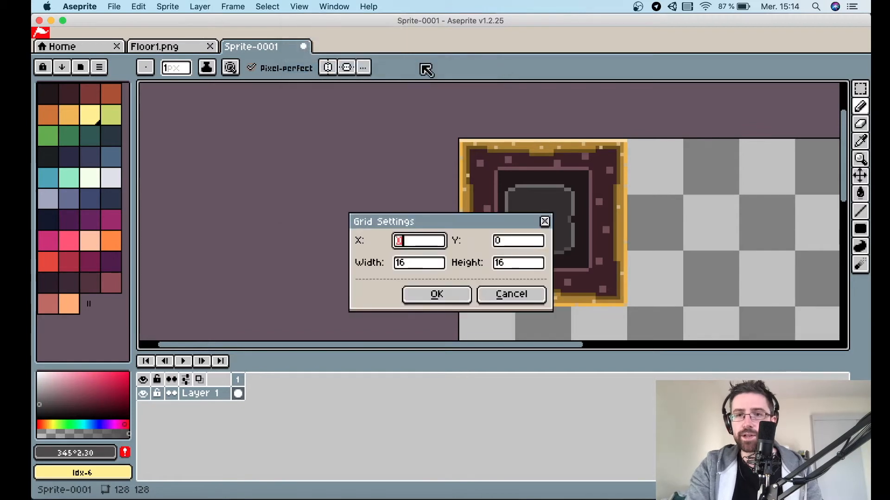
click(437, 293)
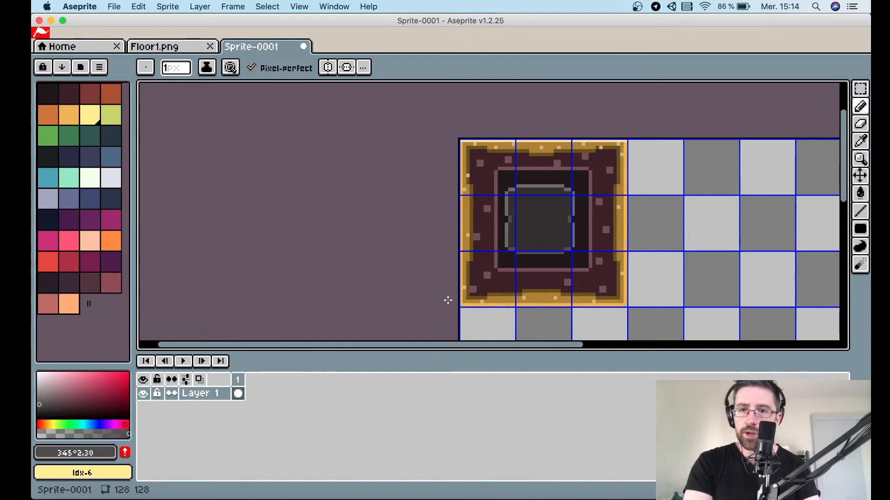
Examine the tile layout of the reference tileset in Floor1.png.
click(170, 47)
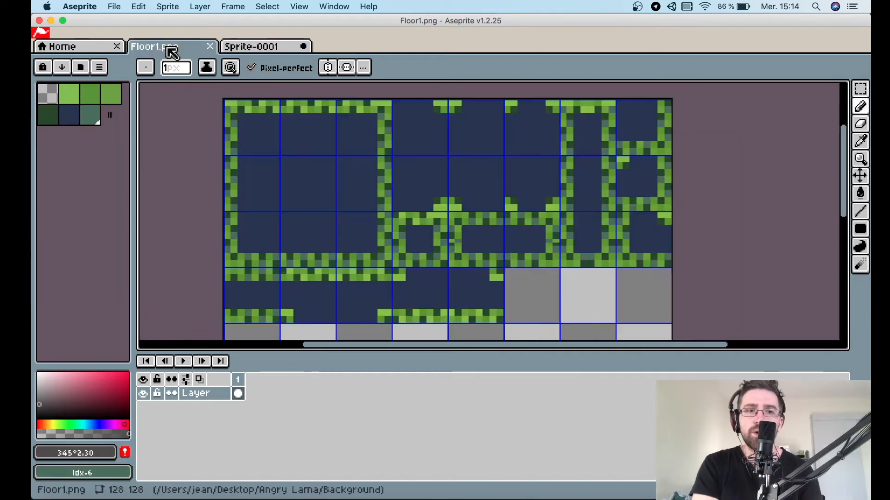
scroll(399, 190, up, 1)
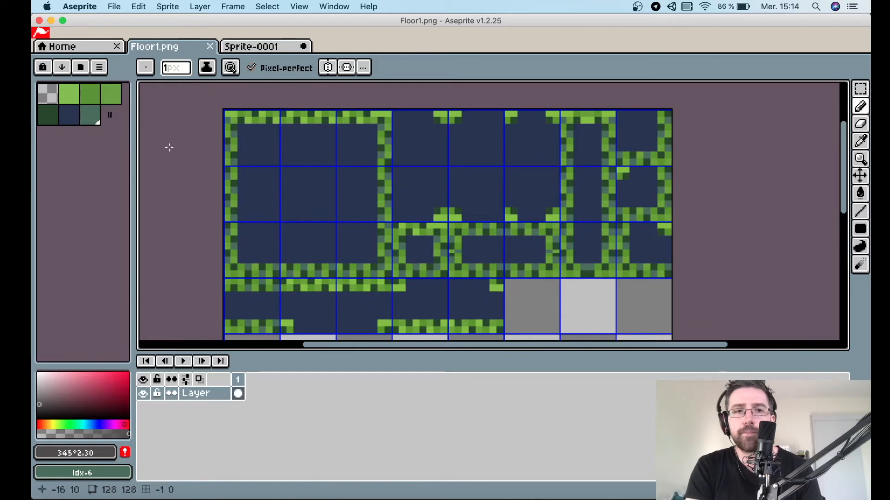
scroll(380, 181, down, 3)
scroll(380, 181, up, 1)
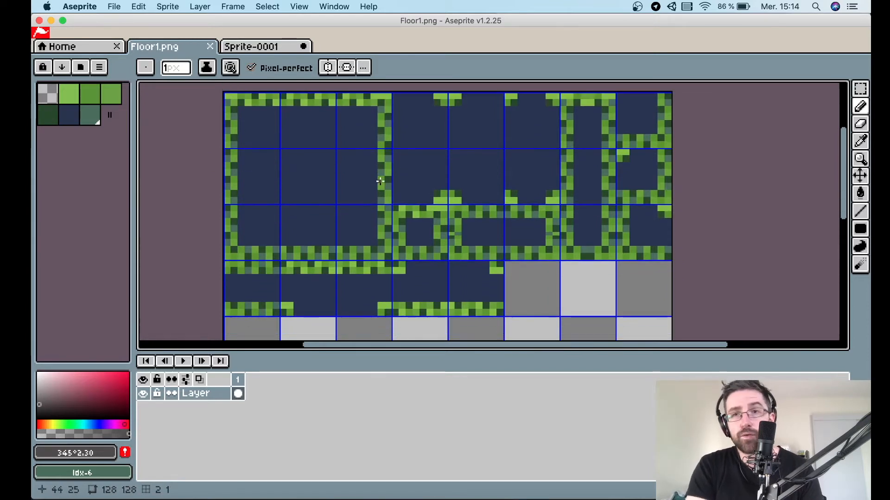
scroll(636, 149, up, 1)
scroll(635, 149, up, 3)
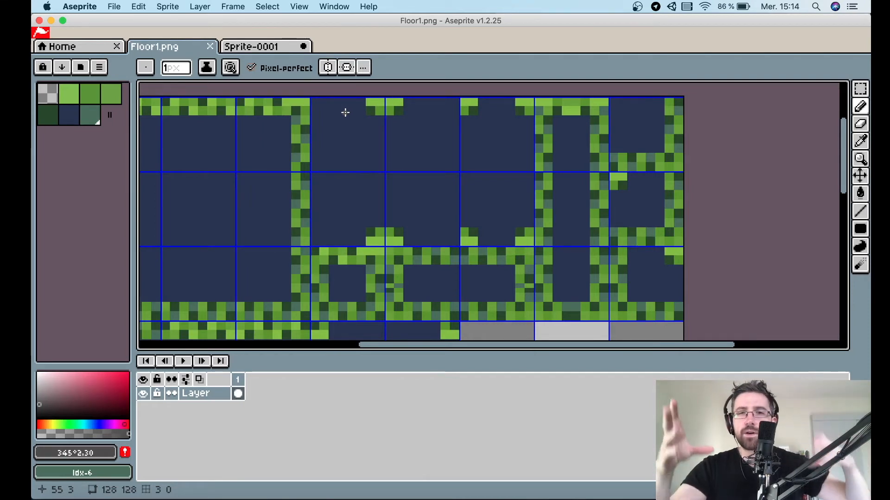
Copy the tile's top-right 16 x 16 cell and paste it into the empty grid cell to its right.
click(270, 47)
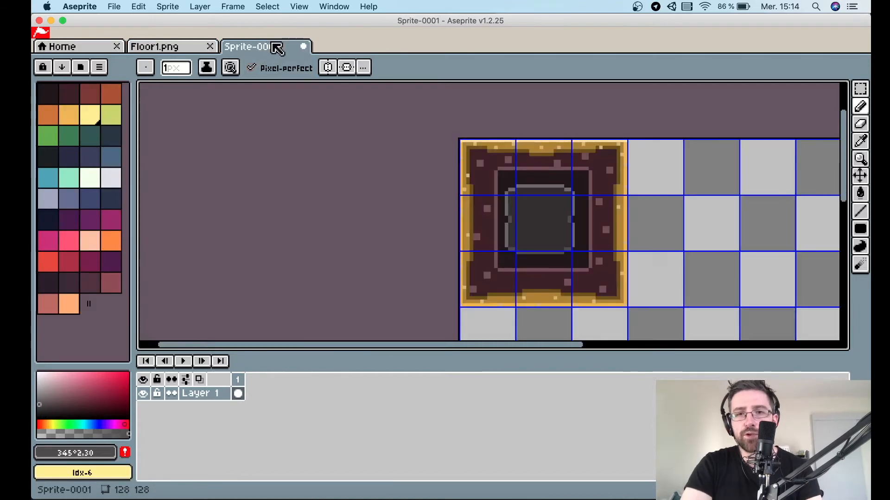
scroll(423, 110, left, 1)
scroll(423, 110, right, 2)
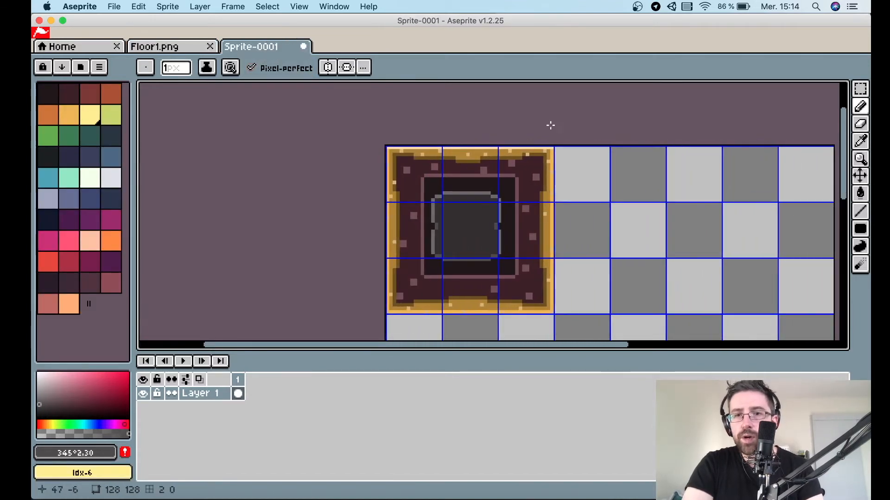
scroll(554, 175, up, 2)
key(m)
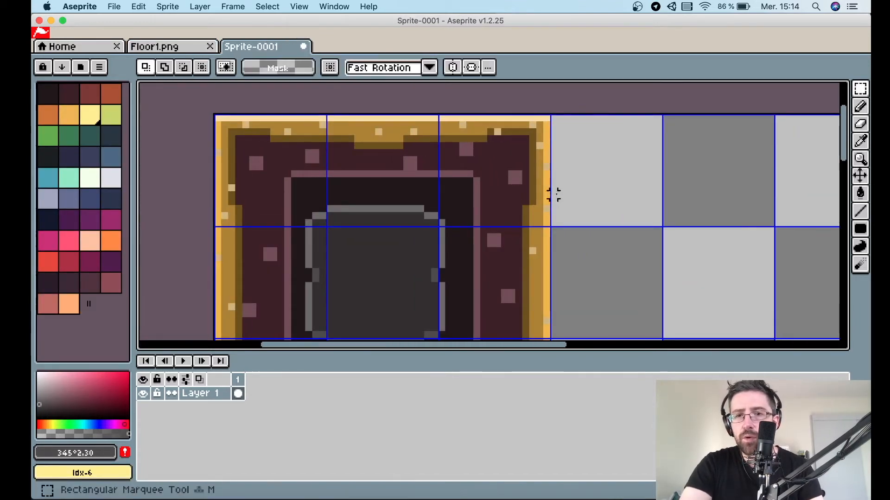
drag(545, 223, 445, 121)
key(super+c)
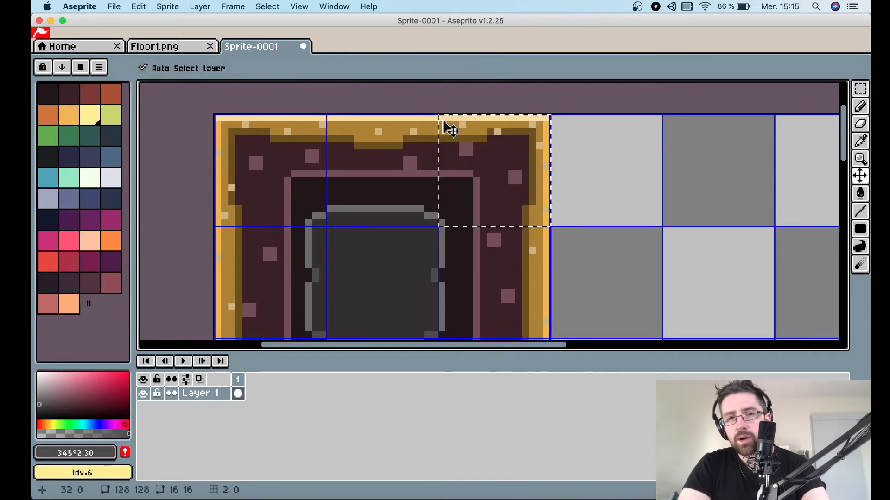
key(super+v)
drag(473, 147, 596, 146)
click(686, 167)
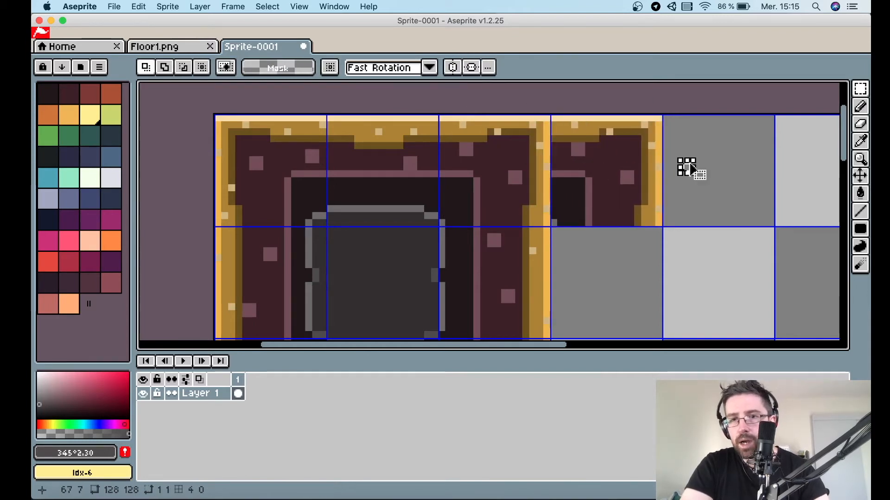
click(666, 217)
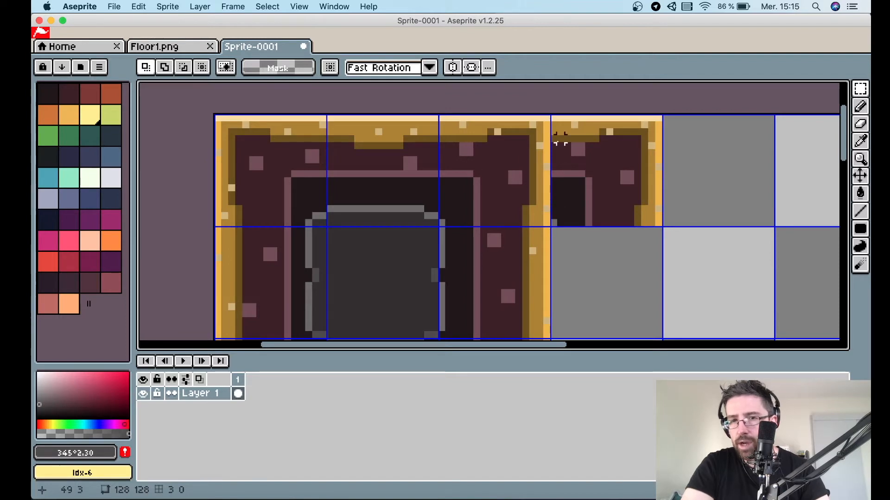
scroll(637, 145, up, 2)
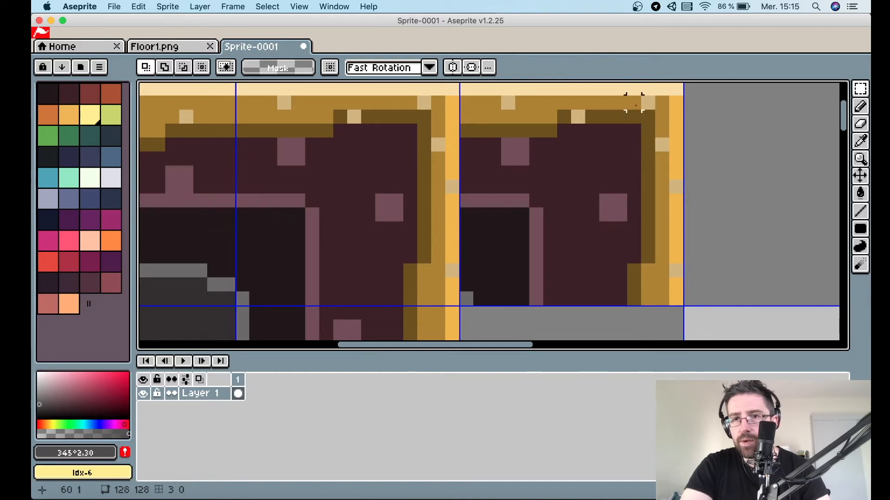
drag(648, 90, 681, 124)
scroll(686, 130, down, 1)
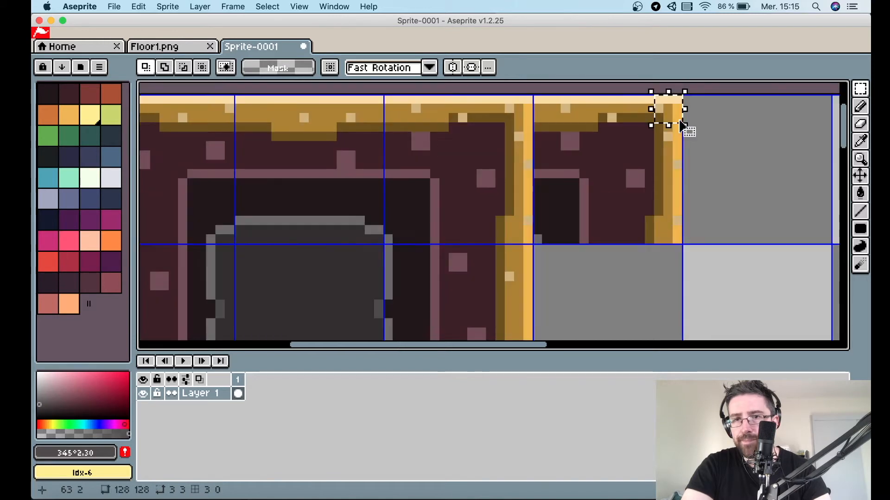
scroll(672, 119, up, 2)
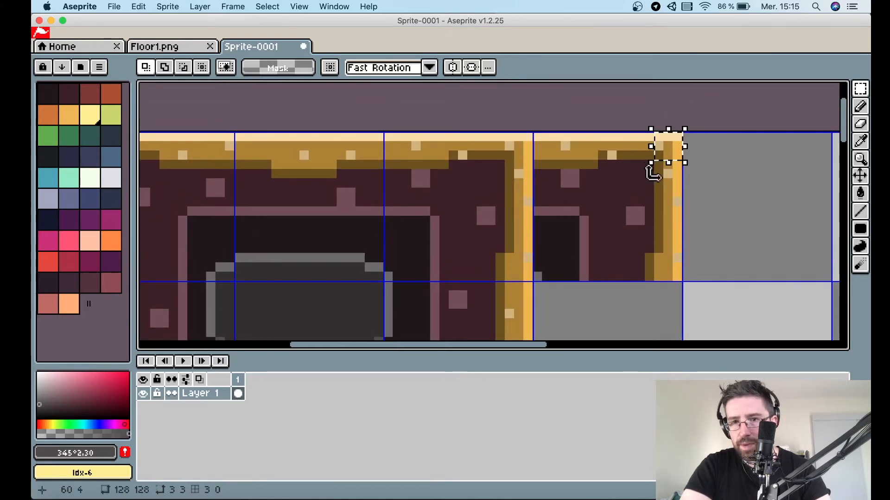
key(super+d)
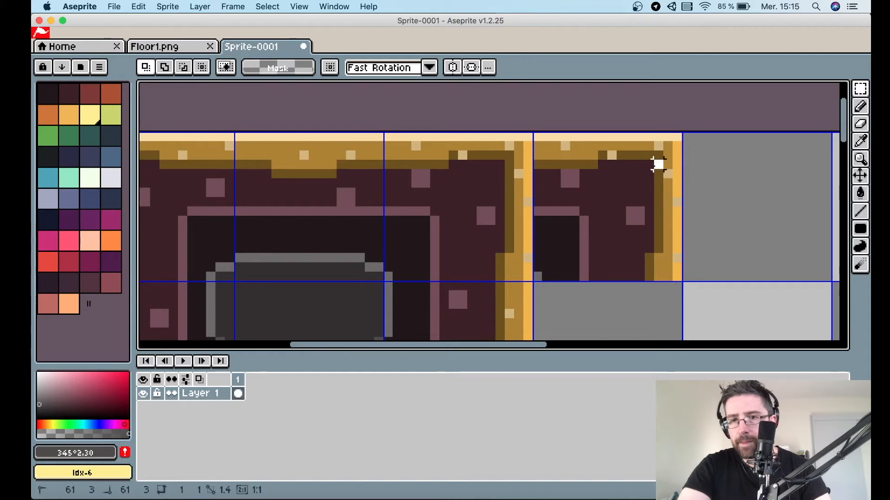
Fill the right border strip of the copied cell with the dark maroon floor colour, keeping the top corner.
drag(657, 163, 675, 210)
drag(677, 276, 679, 278)
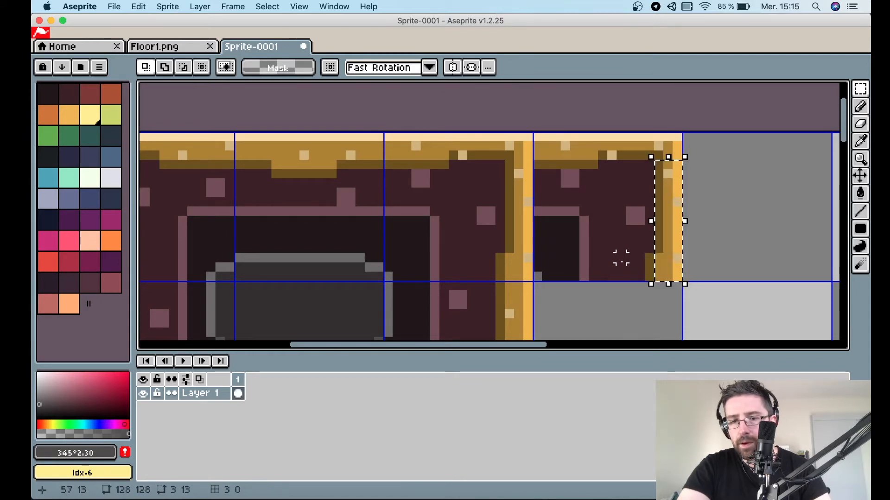
key(i)
click(618, 254)
key(g)
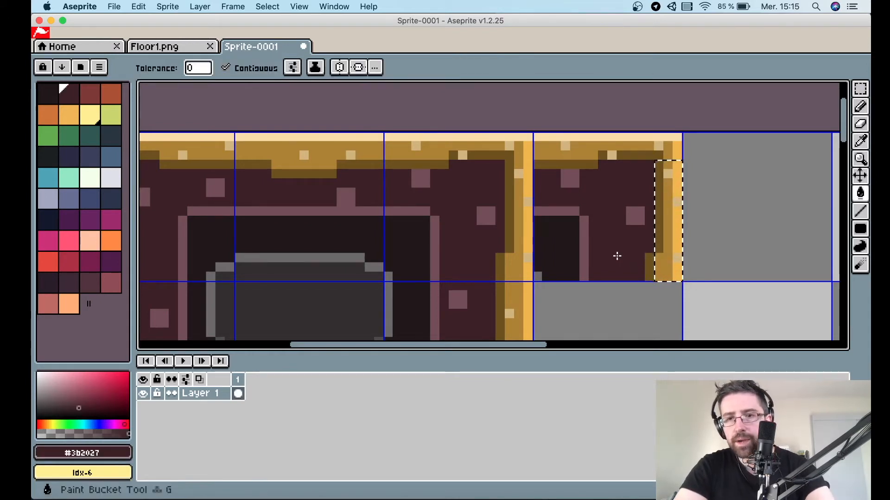
click(668, 173)
click(668, 191)
click(676, 193)
click(674, 203)
click(675, 225)
click(677, 258)
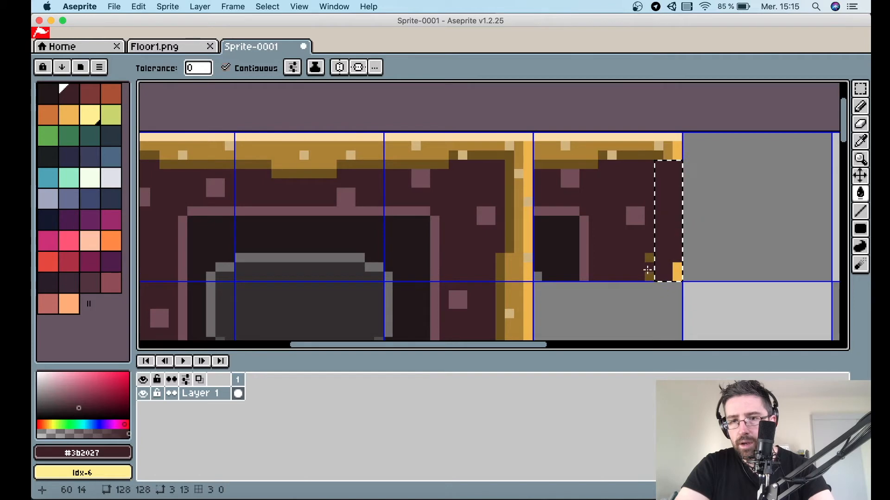
click(673, 271)
key(super+d)
click(648, 268)
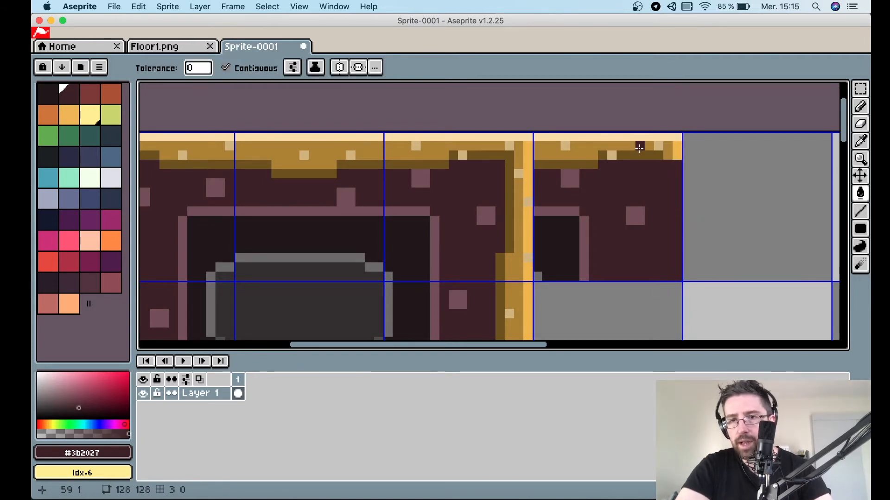
Fill the copied cell's top border with the maroon floor colour, leaving only the small corner piece at its right end.
scroll(638, 147, up, 1)
key(m)
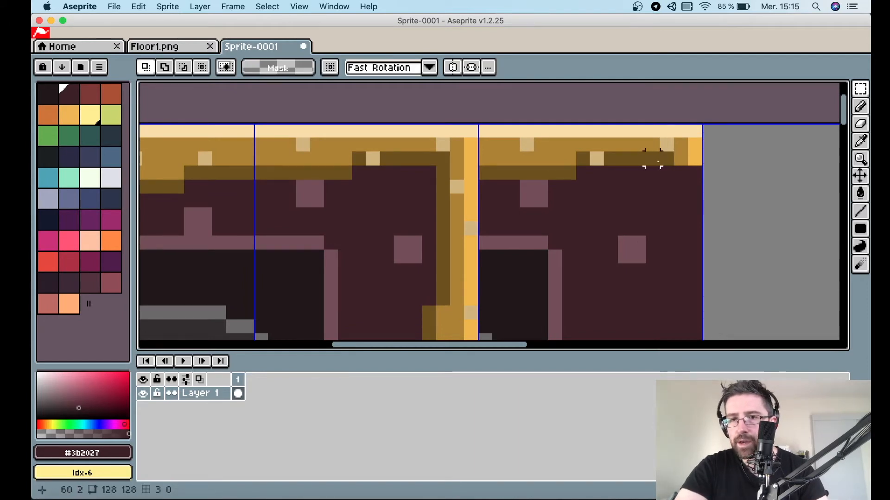
drag(654, 160, 485, 136)
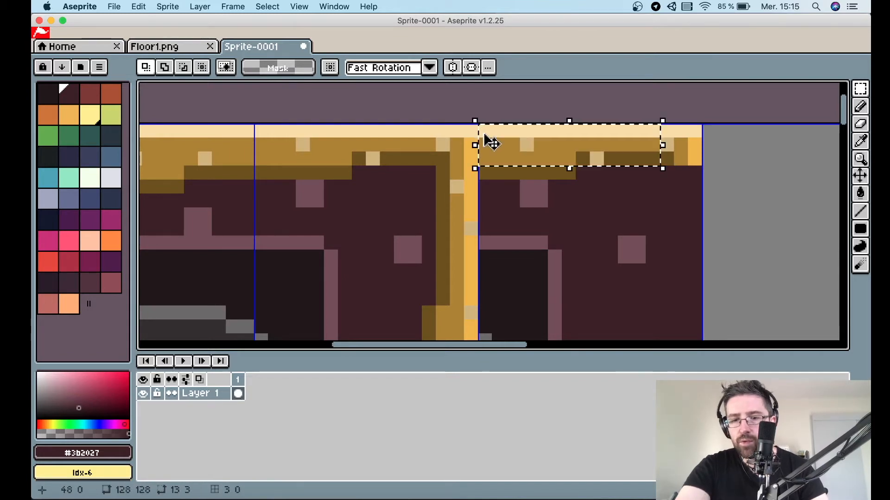
key(i)
key(g)
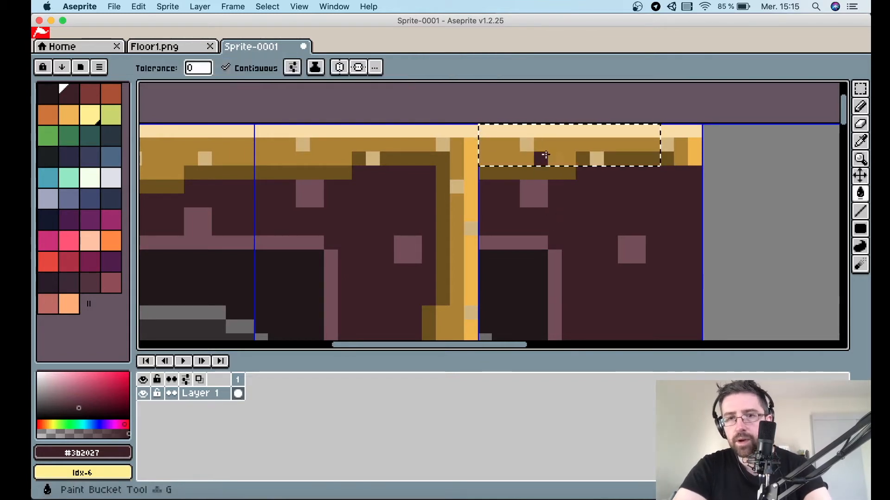
click(547, 133)
click(527, 144)
click(564, 155)
click(579, 156)
click(593, 156)
click(607, 156)
key(super+d)
click(543, 173)
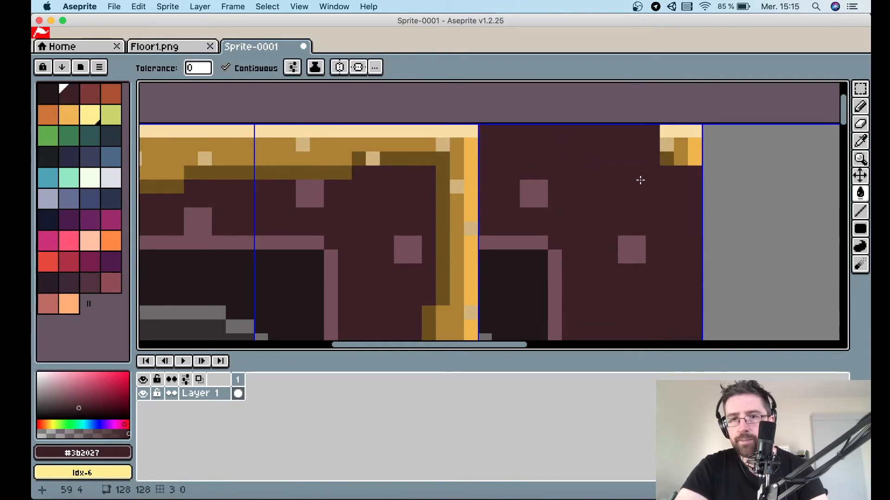
Duplicate the edited cell into the empty grid cell to its right.
scroll(641, 180, down, 2)
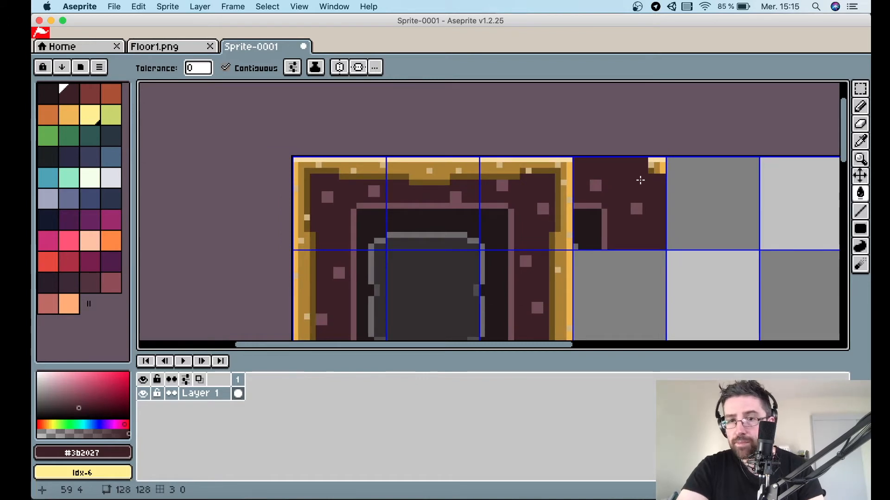
scroll(692, 206, up, 1)
key(m)
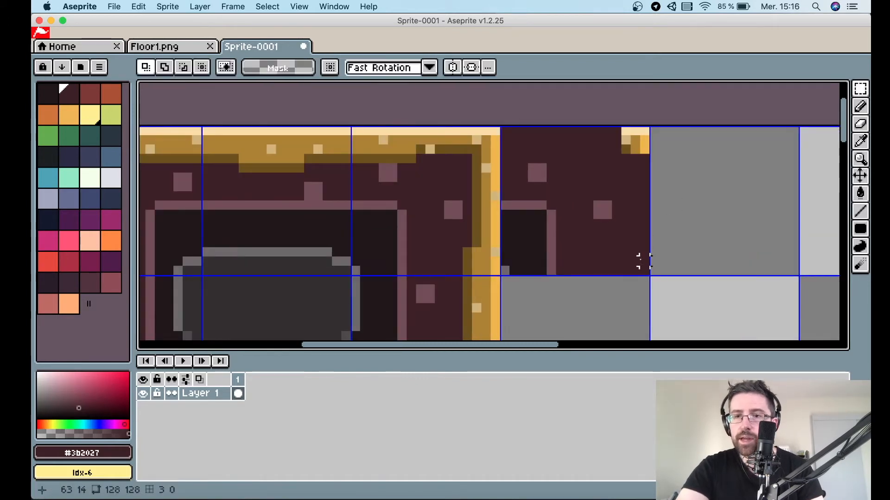
drag(644, 272, 502, 129)
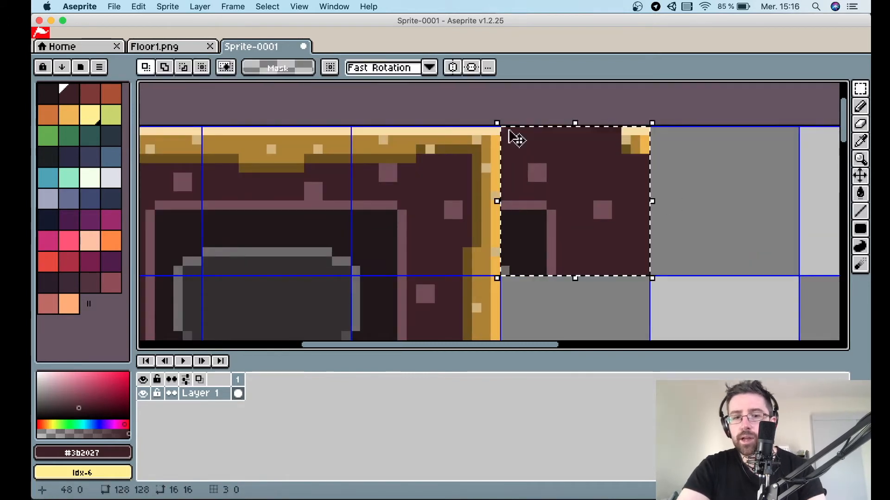
key(v)
key(m)
drag(556, 165, 705, 163)
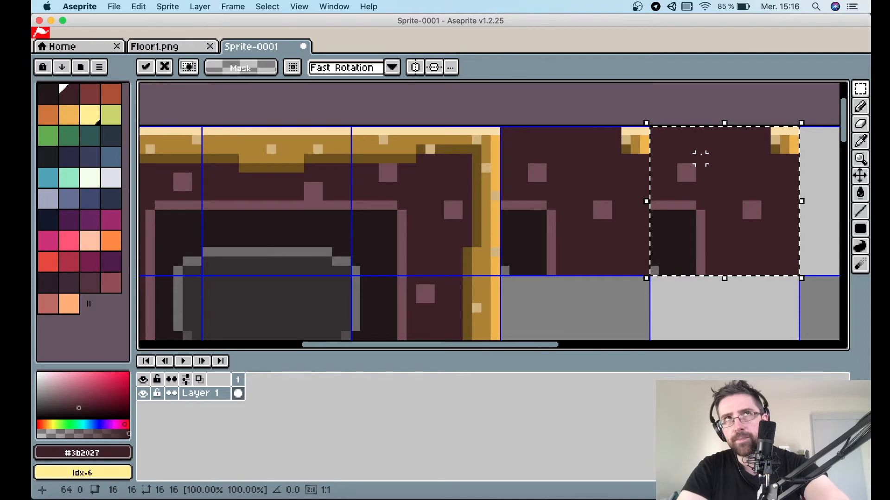
Flip the duplicated cell horizontally and apply the transformation.
key(shift+v)
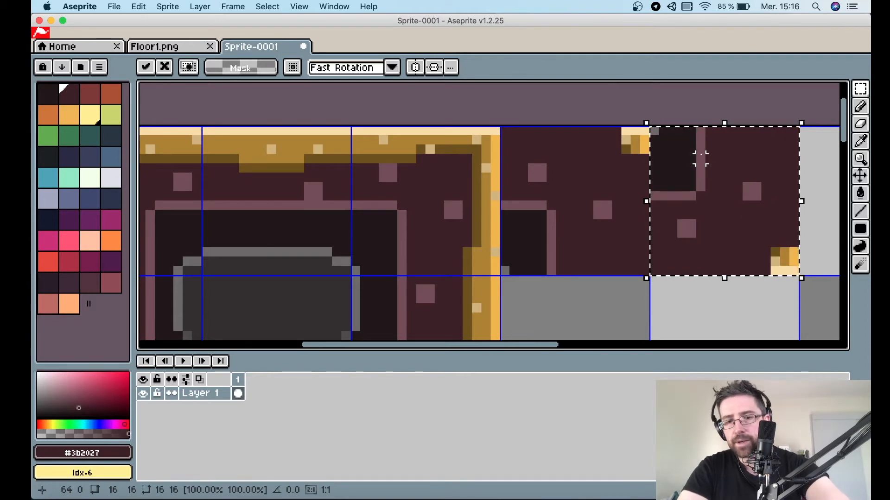
key(shift+v)
key(shift+h)
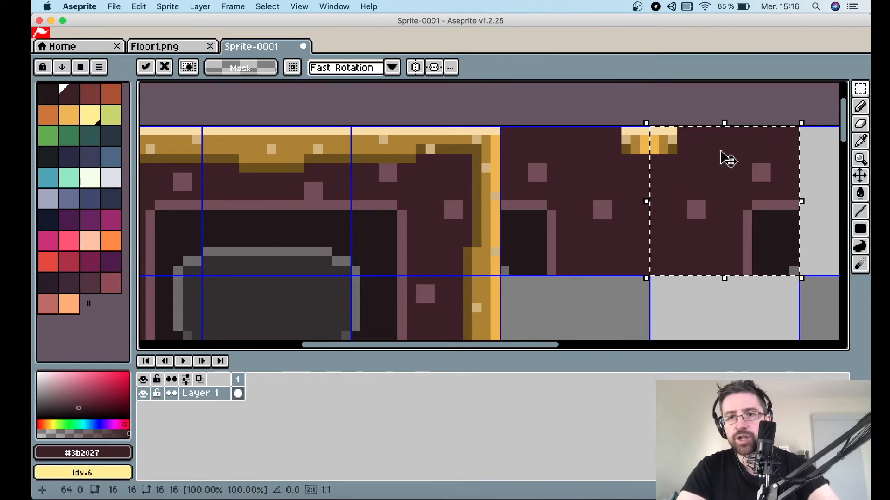
click(725, 304)
Compare the new edge pieces with the layout of the reference tileset in Floor1.png.
scroll(726, 305, down, 2)
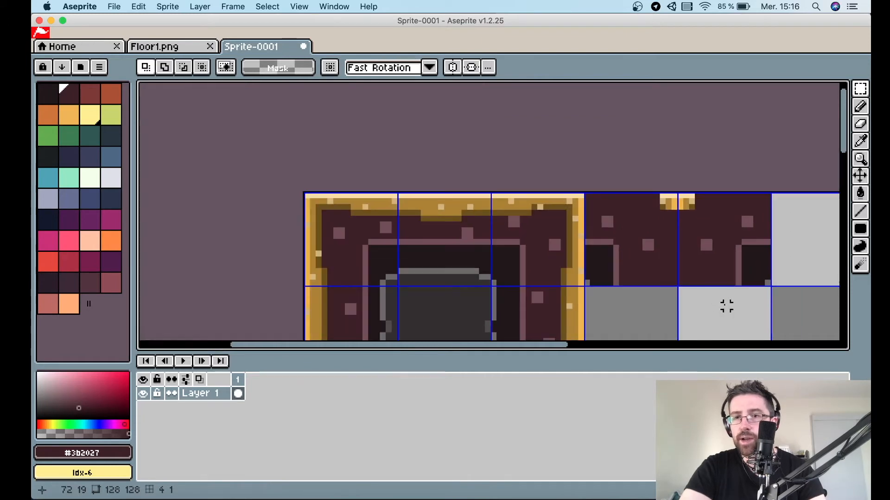
scroll(673, 173, right, 4)
scroll(673, 173, down, 2)
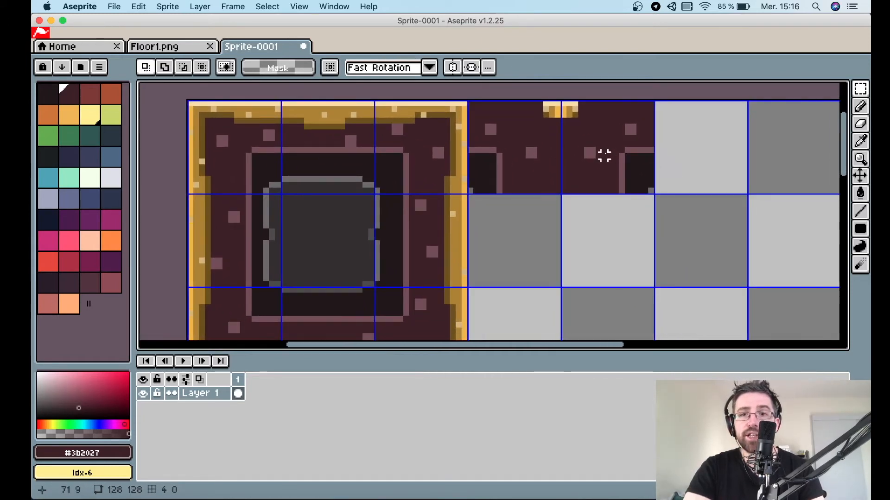
scroll(546, 161, down, 1)
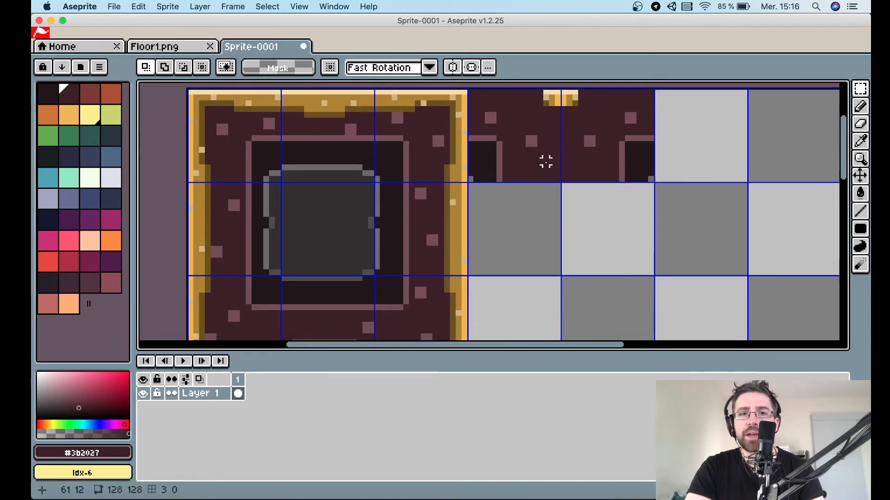
scroll(283, 180, left, 3)
scroll(284, 179, down, 1)
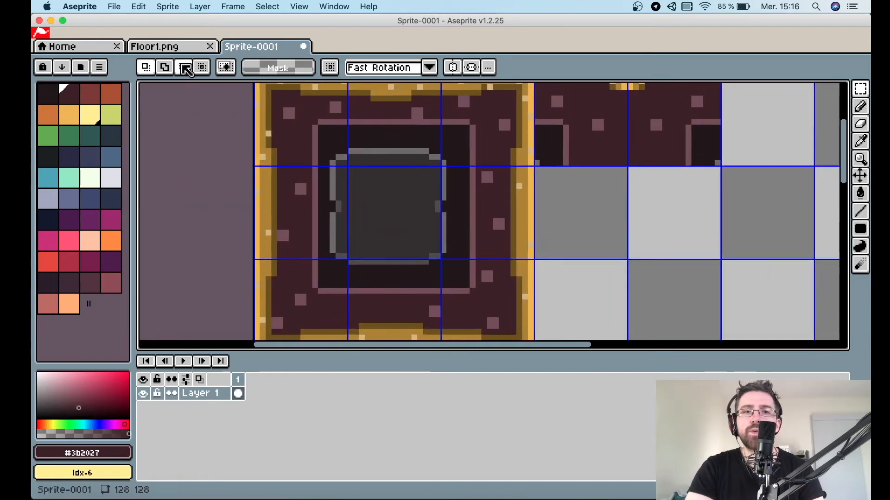
scroll(603, 217, down, 2)
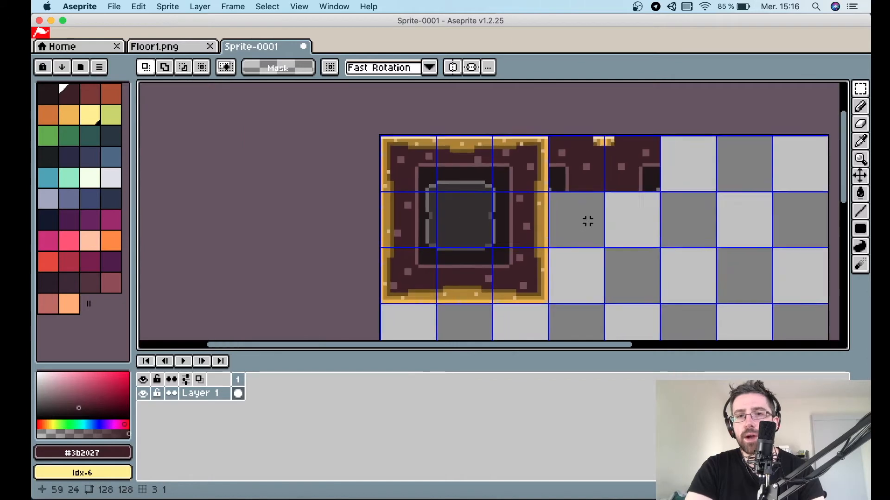
click(179, 48)
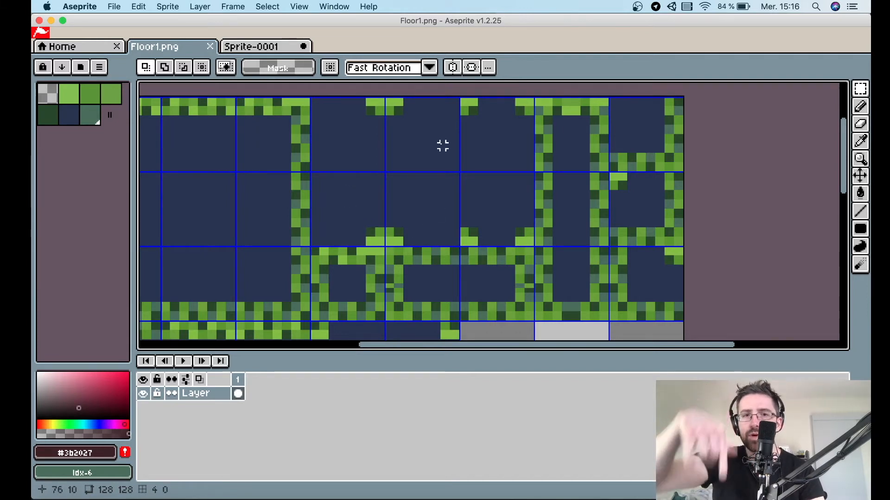
click(272, 51)
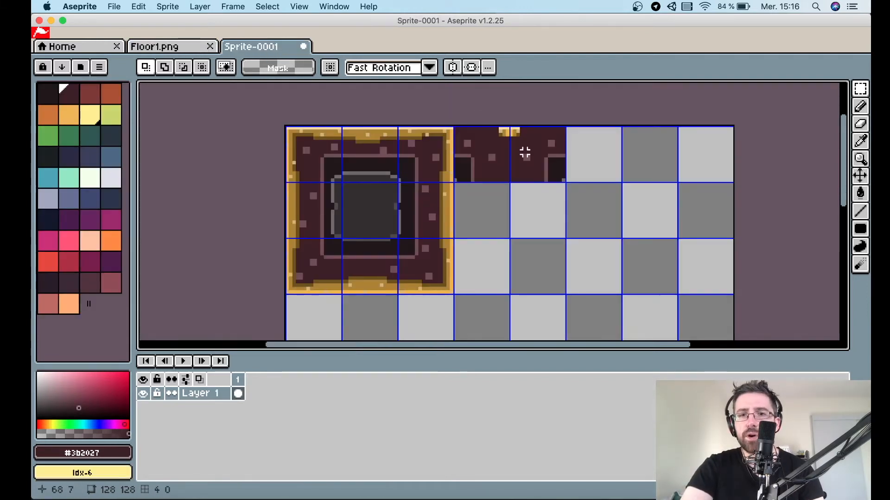
Copy the two new edge cells, flip the copy vertically and place it in the row below them.
scroll(528, 151, up, 2)
key(m)
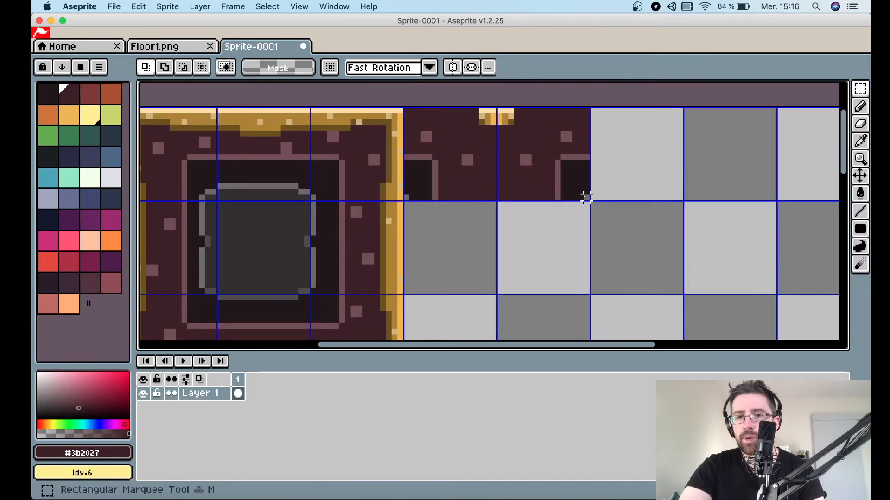
drag(587, 197, 406, 111)
key(v)
click(414, 120)
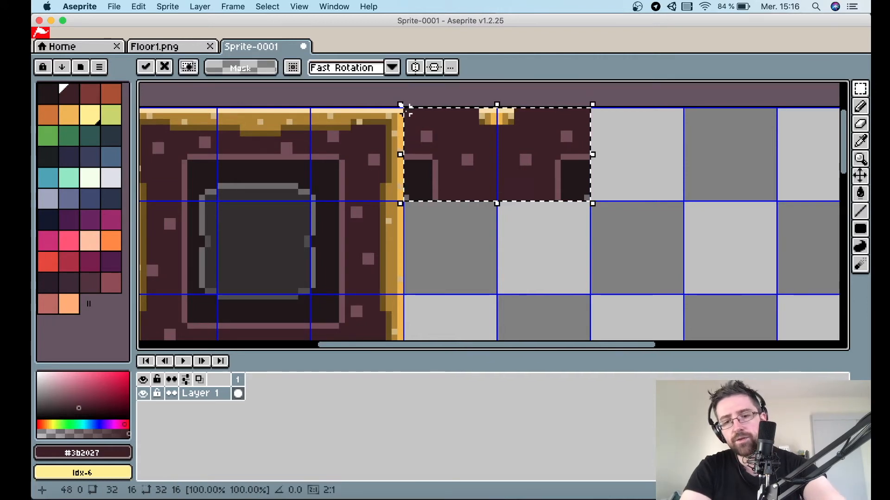
key(shift+v)
drag(528, 139, 532, 241)
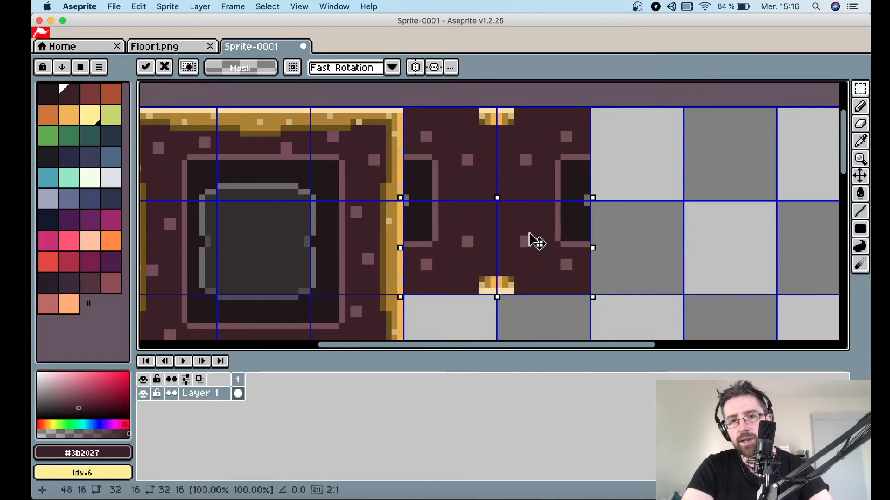
click(651, 250)
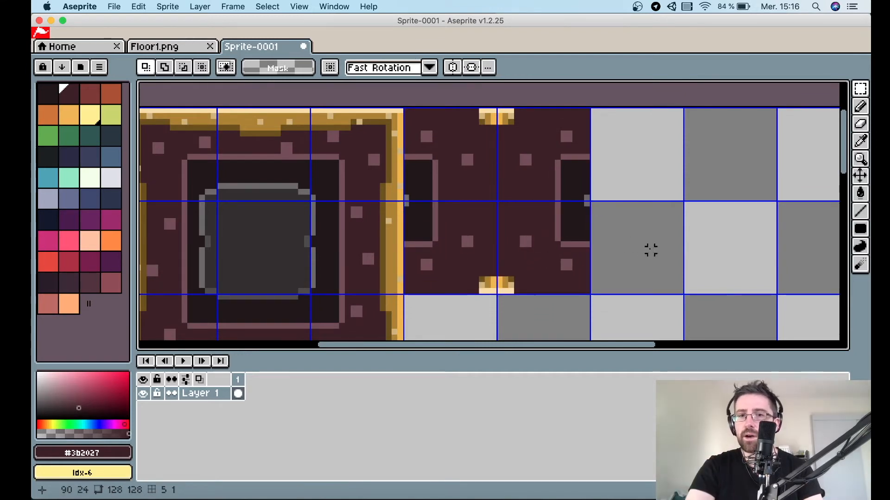
Check the reference tileset in Floor1.png and return to the sprite.
scroll(563, 266, down, 3)
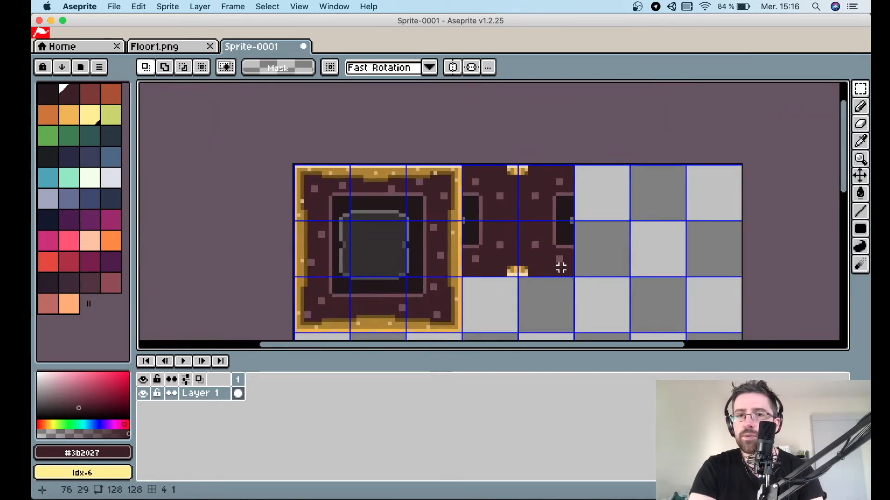
click(174, 46)
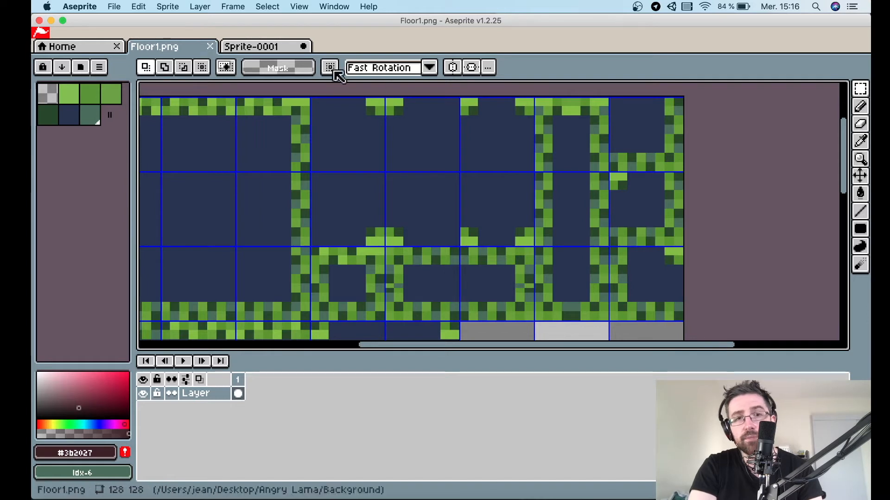
click(259, 48)
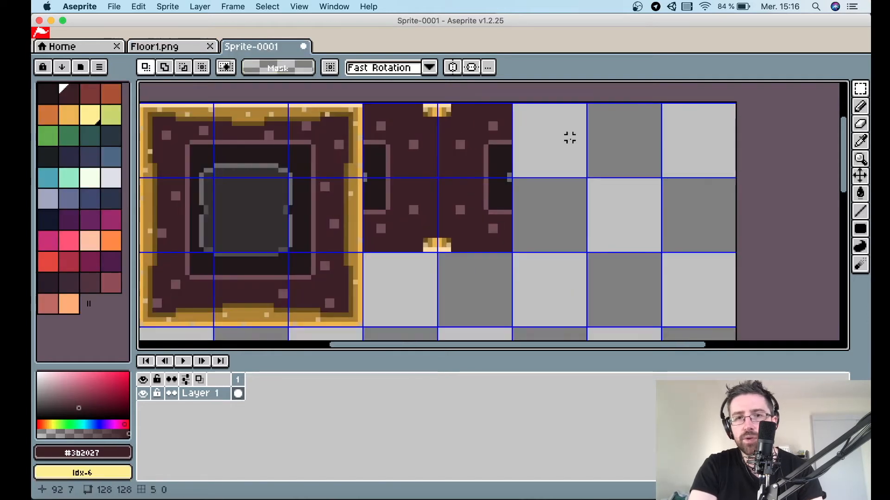
Duplicate the upper right edge cell into the empty grid cell to its right.
scroll(514, 166, up, 1)
scroll(514, 176, up, 2)
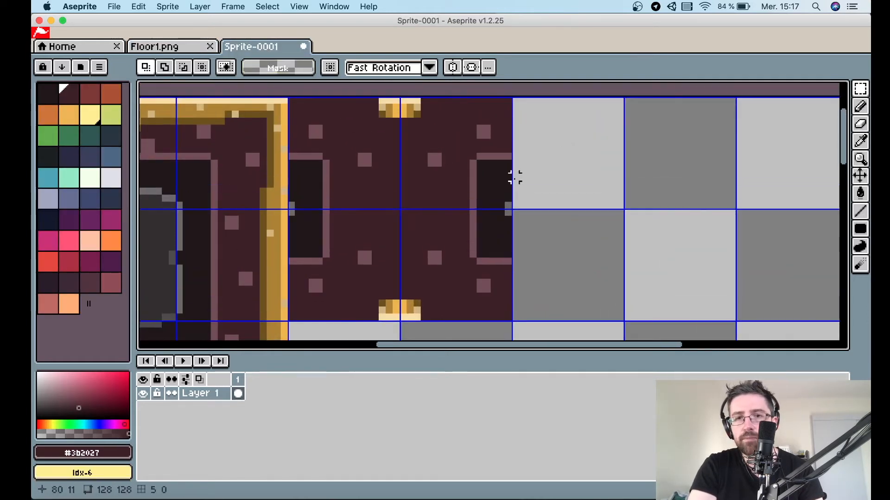
drag(507, 204, 401, 97)
key(super+c)
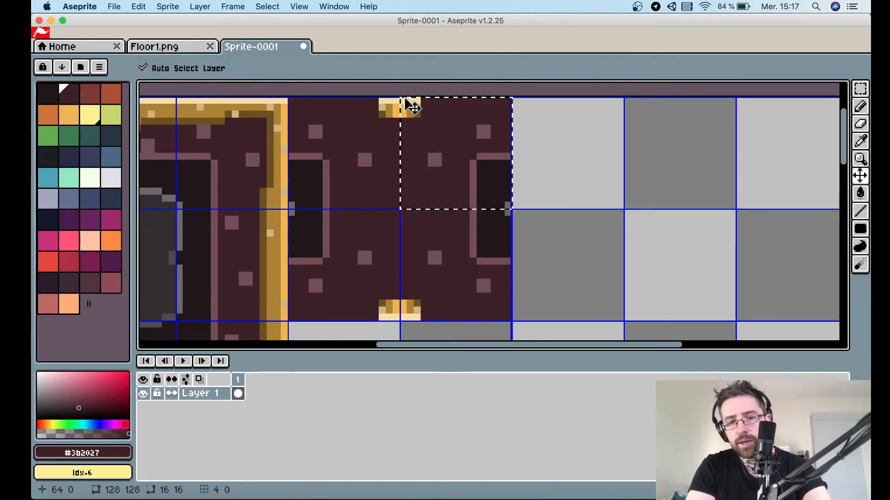
key(super+v)
drag(432, 122, 543, 122)
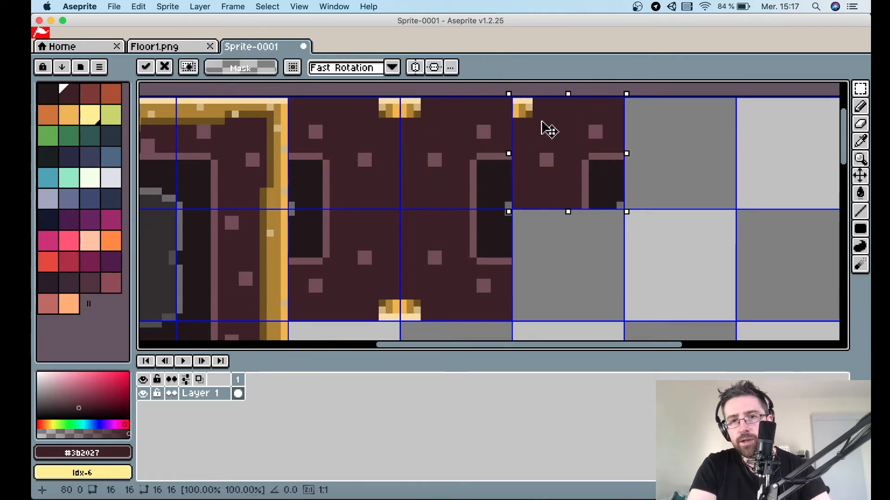
click(682, 149)
Add a horizontally flipped gold accent at the top-right corner of the newly duplicated cell.
drag(546, 123, 616, 112)
key(v)
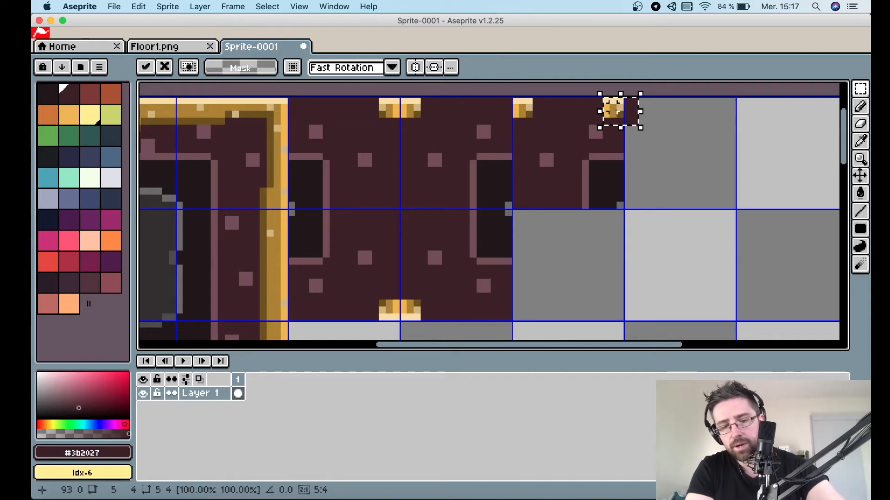
key(shift+h)
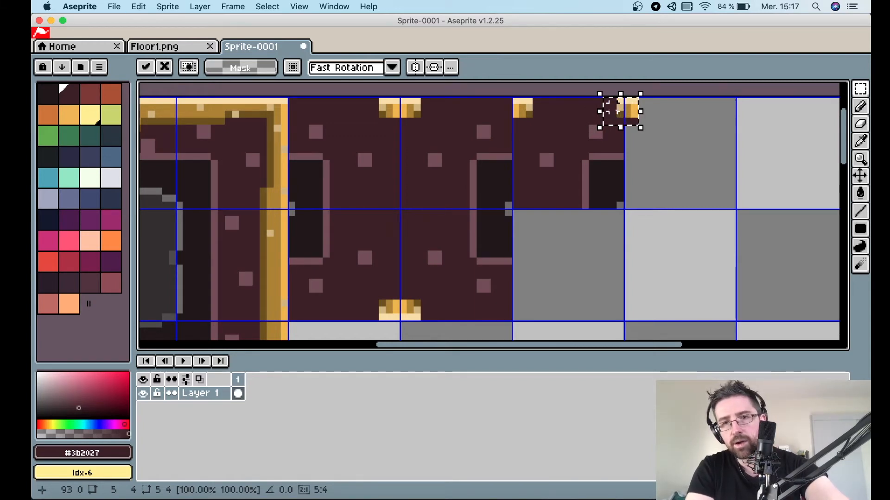
drag(624, 113, 610, 116)
click(658, 178)
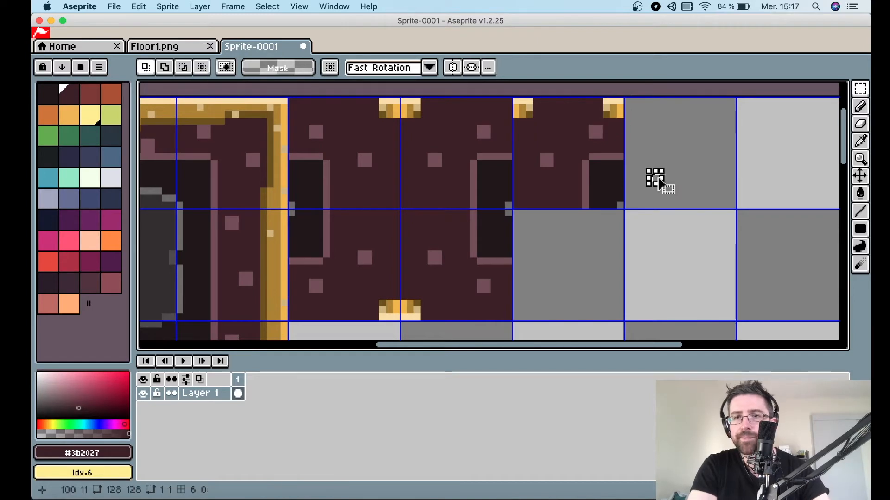
Copy the new cell, flip the copy vertically and place it in the cell below.
drag(621, 204, 513, 97)
key(super+c)
key(super+v)
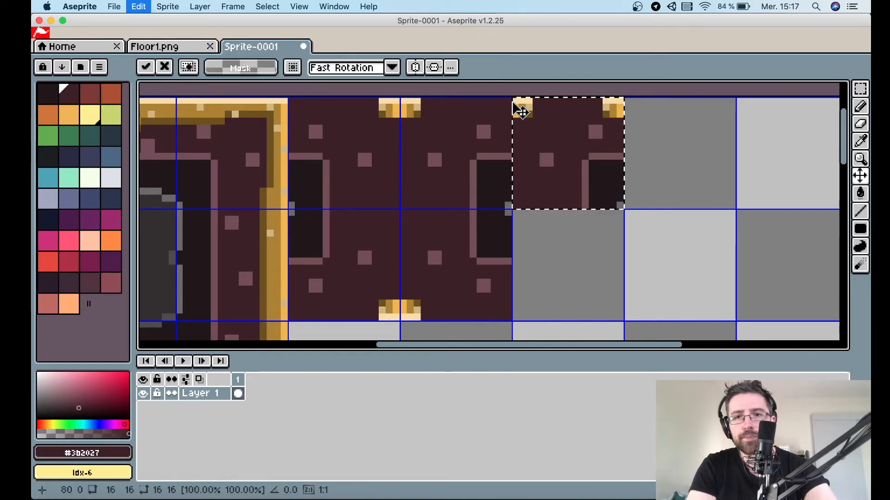
key(shift+v)
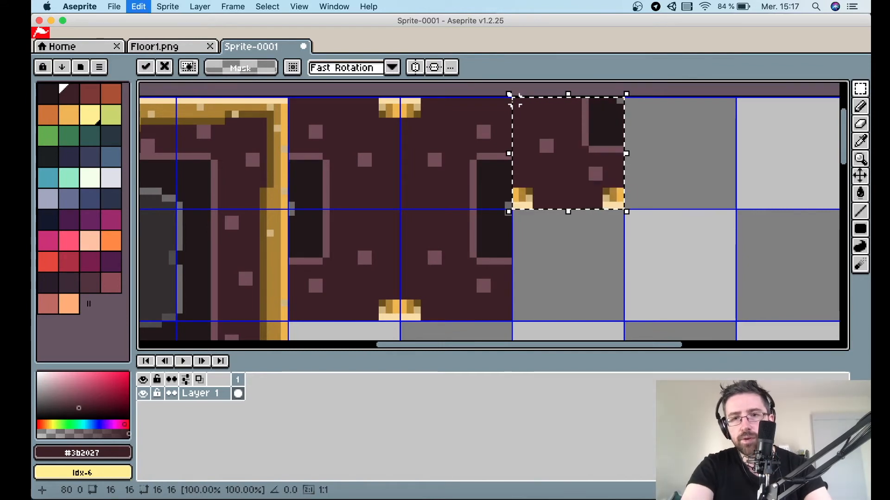
drag(572, 123, 572, 226)
click(690, 255)
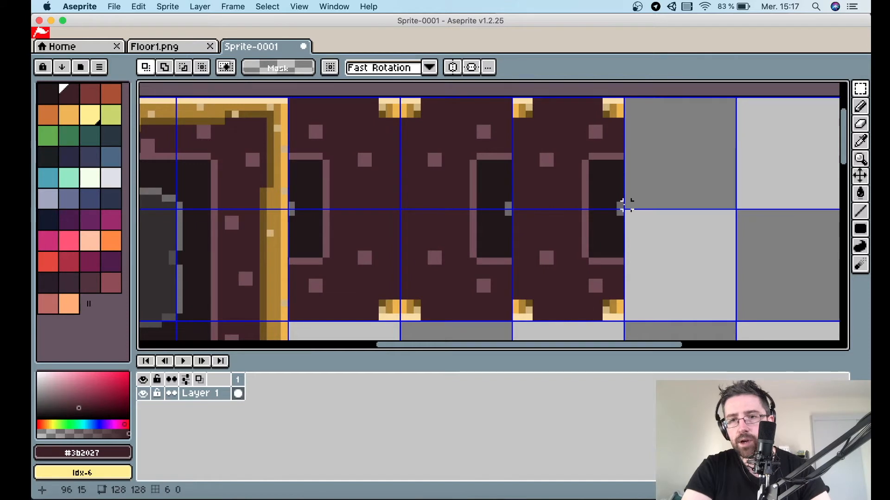
Duplicate the new top cell into the next empty grid cell to its right.
drag(626, 204, 518, 106)
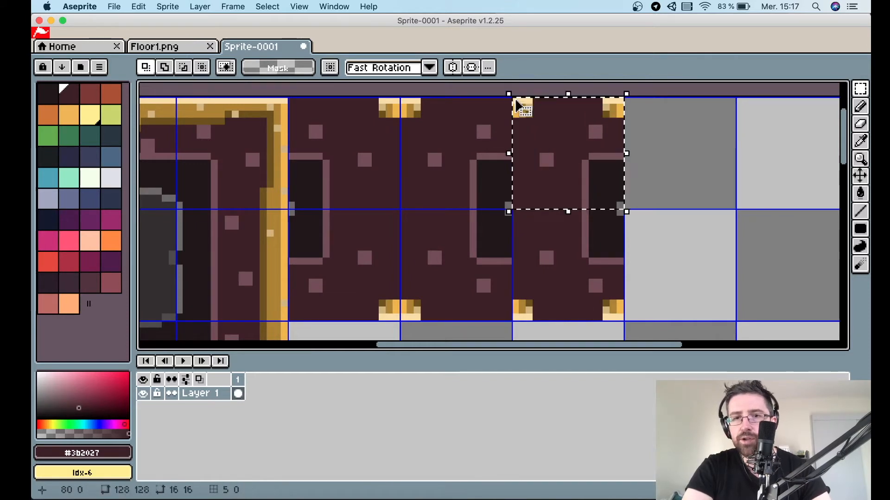
key(super+c)
key(super+v)
drag(570, 129, 680, 130)
click(781, 171)
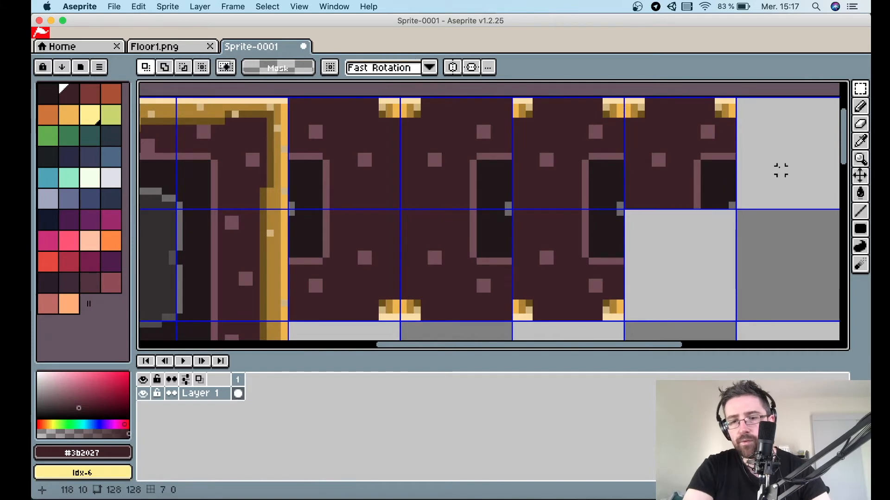
Fill the dark recess in the latest cell with the floor colour.
key(i)
key(g)
click(695, 169)
click(705, 157)
click(711, 175)
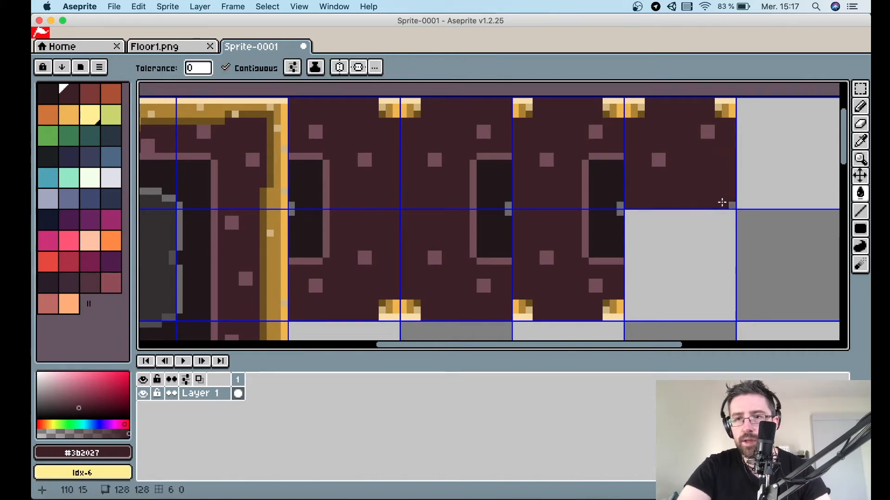
Copy the latest cell flipped vertically into the grid cell below it.
key(m)
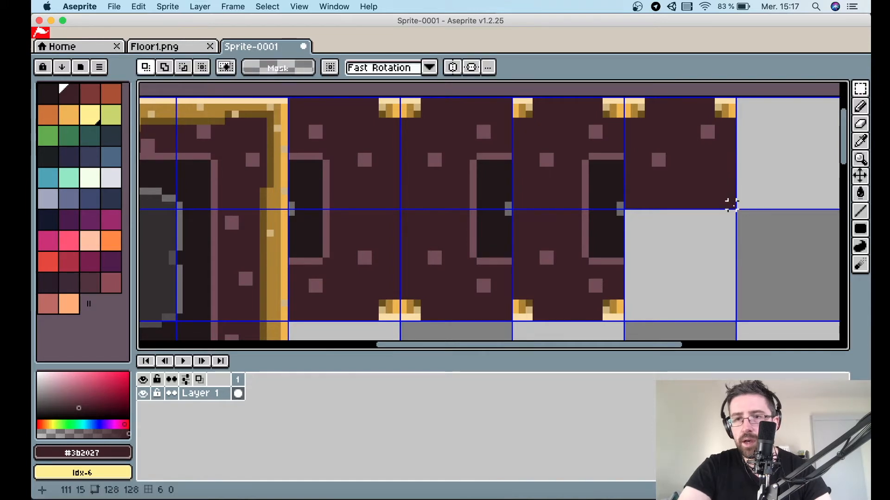
drag(730, 204, 625, 97)
key(v)
click(637, 111)
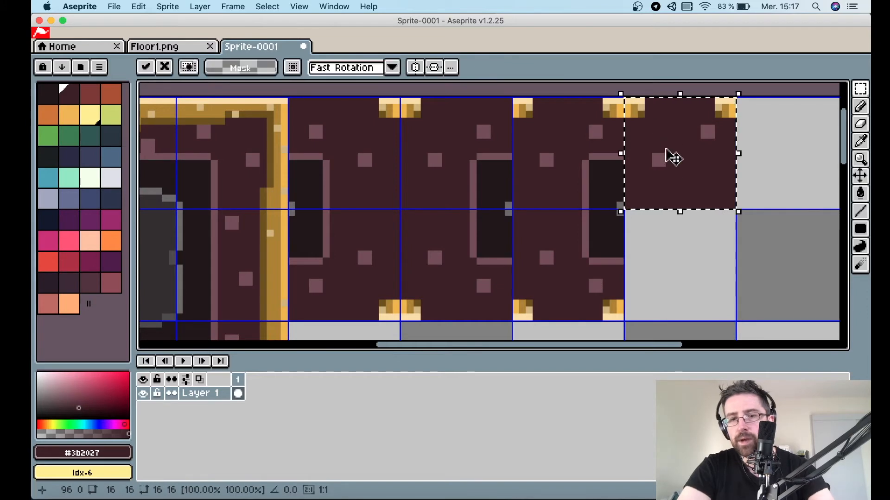
key(shift+v)
drag(695, 189, 696, 284)
Copy the big tile's 16-pixel-wide right edge strip into the last column of the tileset.
scroll(695, 284, down, 2)
scroll(630, 258, right, 1)
scroll(630, 257, down, 1)
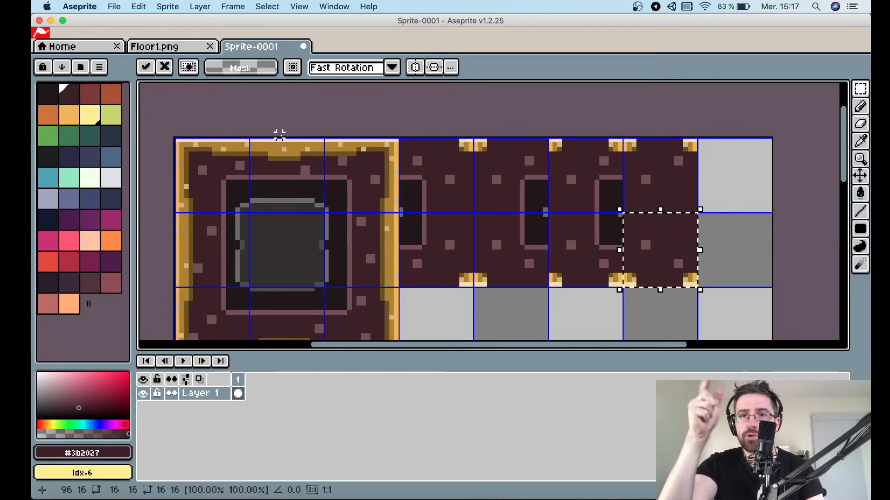
scroll(392, 172, down, 2)
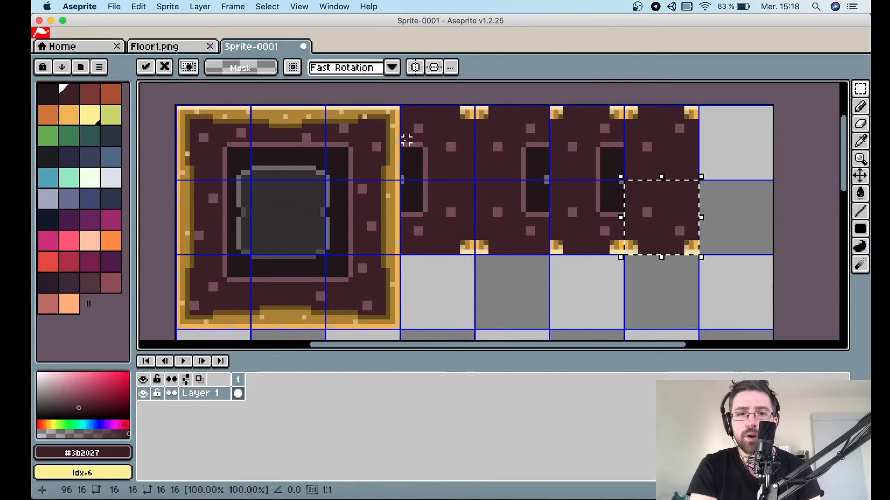
scroll(384, 313, down, 2)
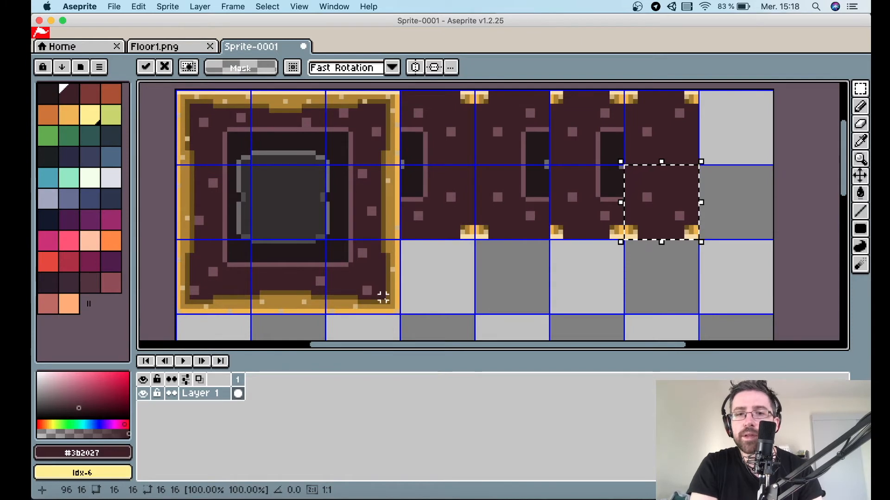
drag(397, 312, 720, 113)
click(330, 93)
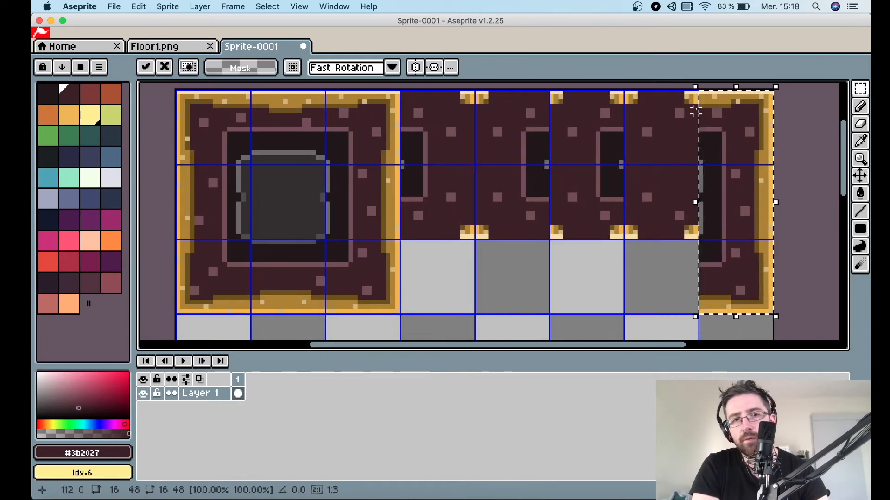
Copy the big tile's 4-pixel left border strip onto the left side of the last column's edge piece.
click(188, 301)
drag(188, 308, 184, 229)
key(super+c)
key(super+v)
click(182, 322)
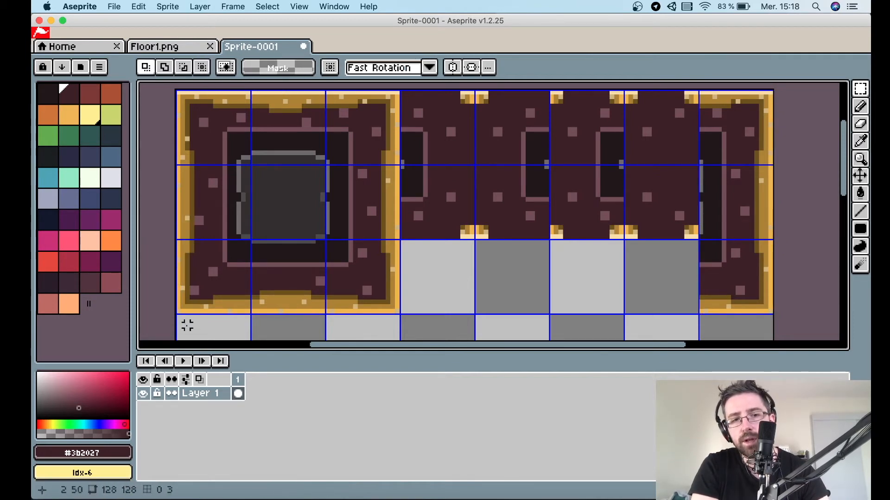
drag(187, 313, 177, 97)
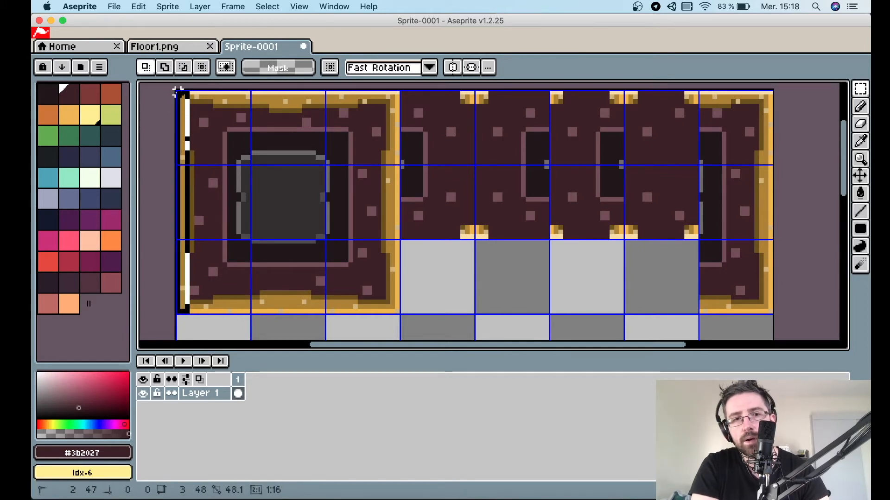
drag(177, 92, 179, 88)
scroll(204, 192, up, 2)
scroll(208, 195, left, 1)
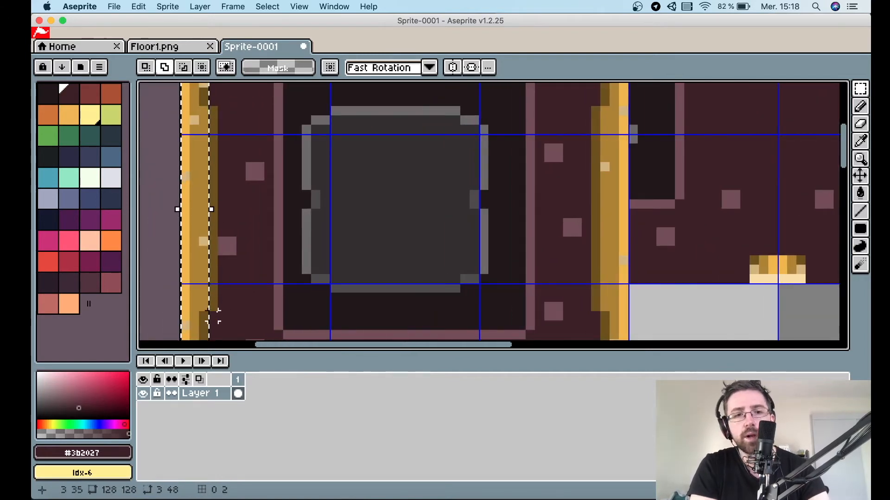
drag(217, 312, 207, 111)
scroll(230, 140, down, 3)
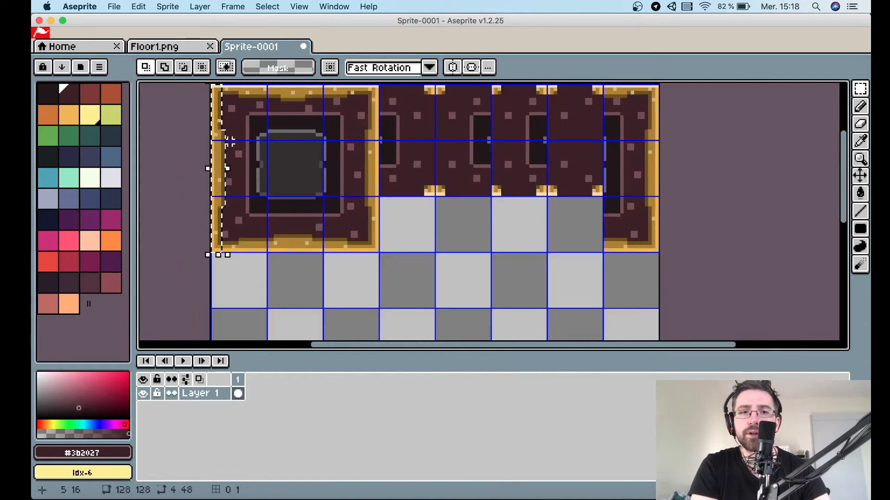
super+click(230, 139)
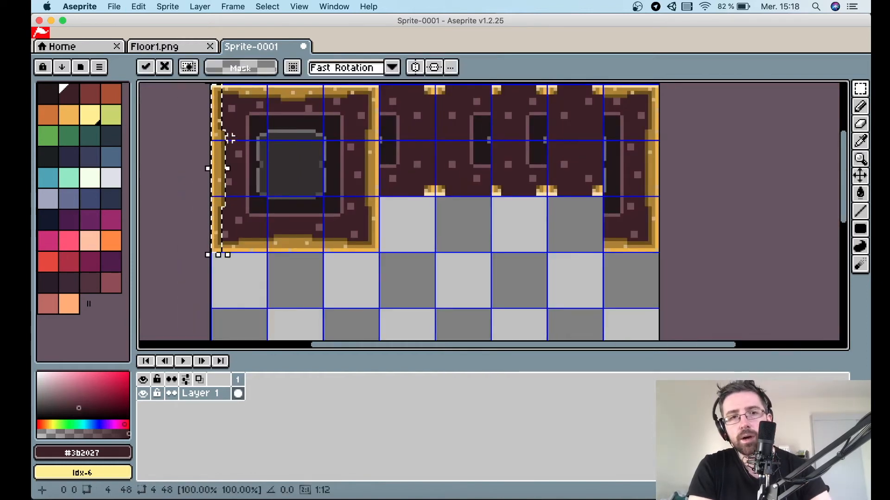
drag(224, 142, 615, 143)
scroll(615, 143, up, 3)
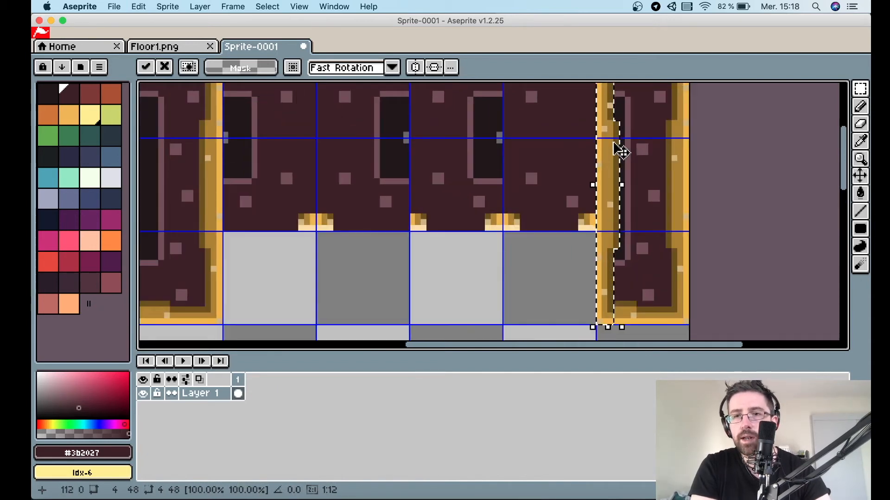
scroll(616, 140, down, 1)
scroll(612, 145, up, 3)
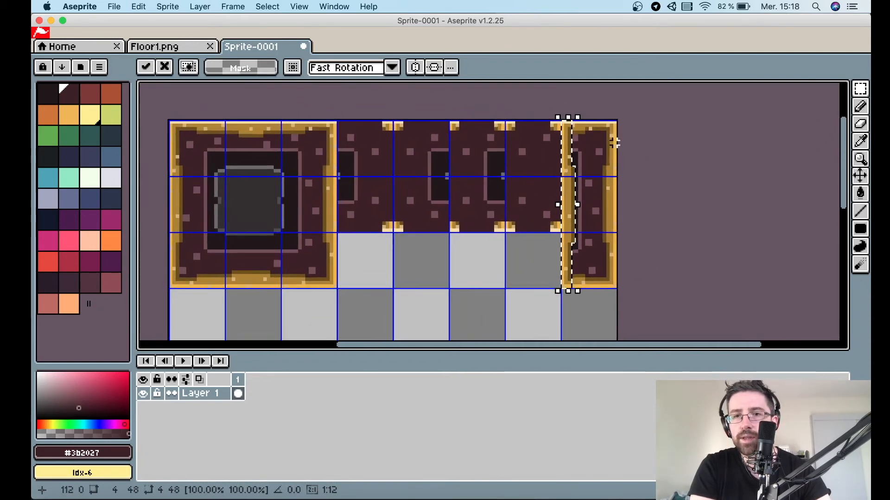
mouse_move(543, 177)
mouse_down()
mouse_move(550, 176)
mouse_move(539, 177)
mouse_up()
click(569, 172)
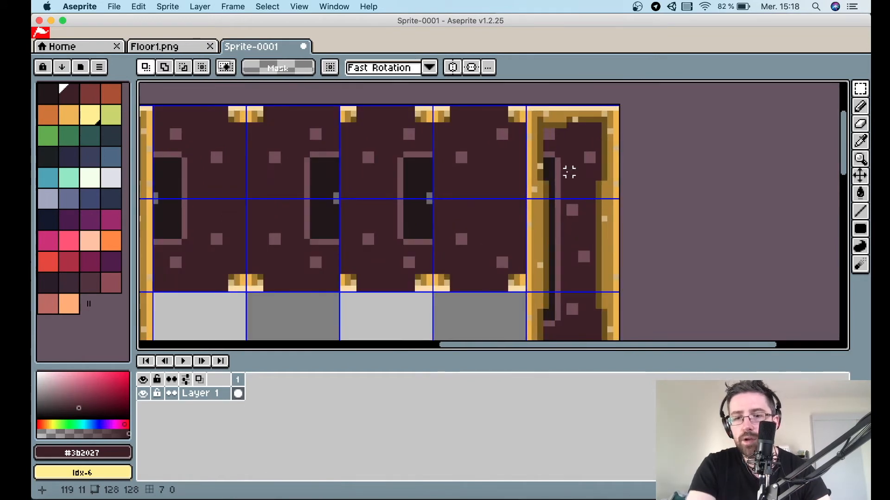
Fill the dark inner areas of the last column's edge piece with the floor colour.
key(i)
key(g)
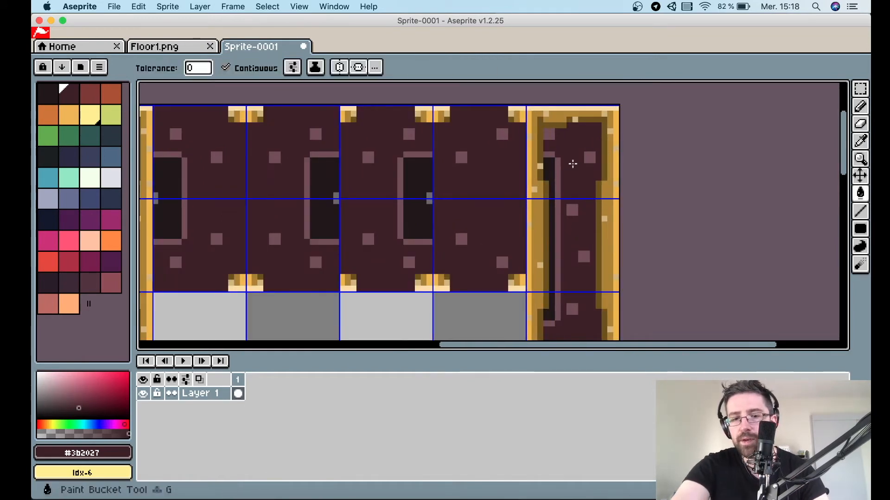
click(553, 125)
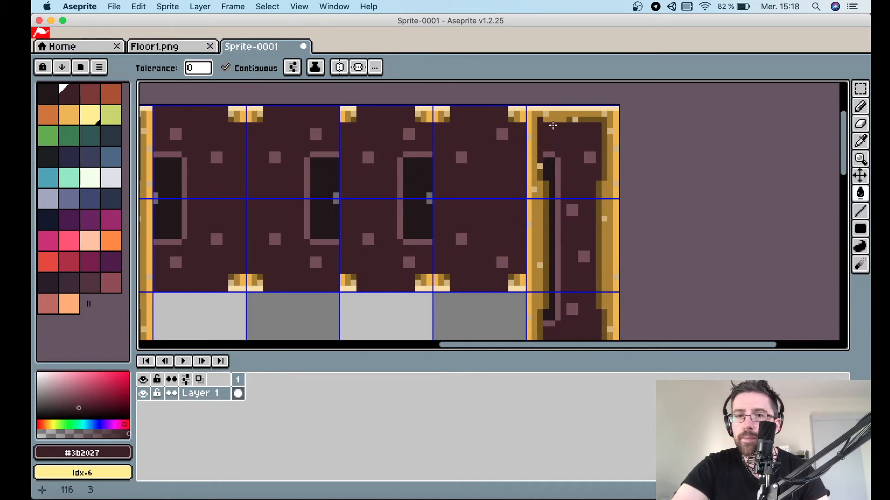
click(549, 172)
click(558, 171)
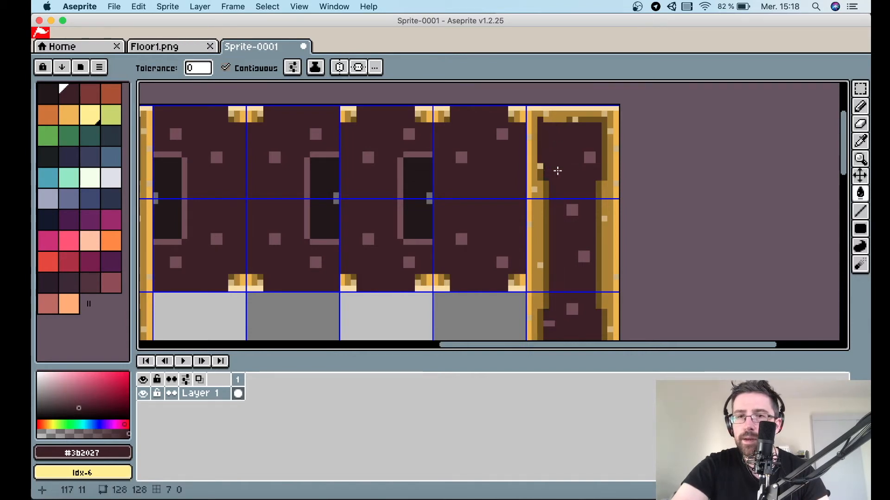
scroll(578, 235, down, 3)
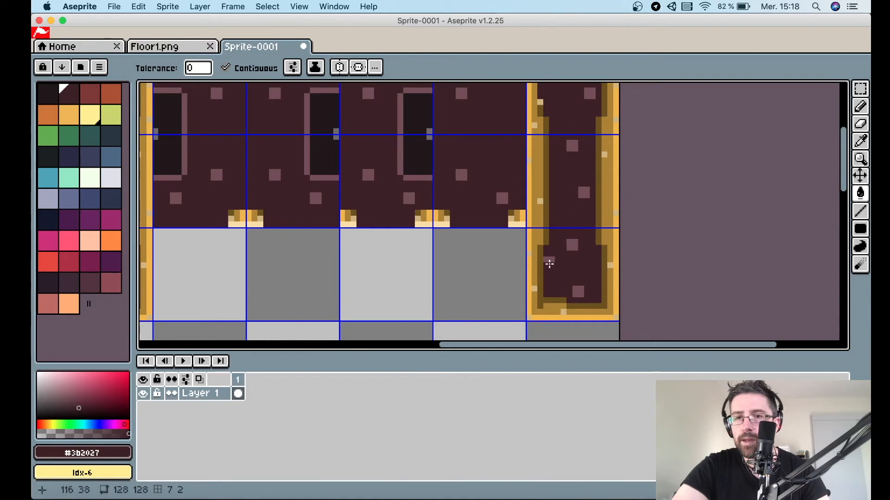
key(l)
scroll(544, 290, up, 2)
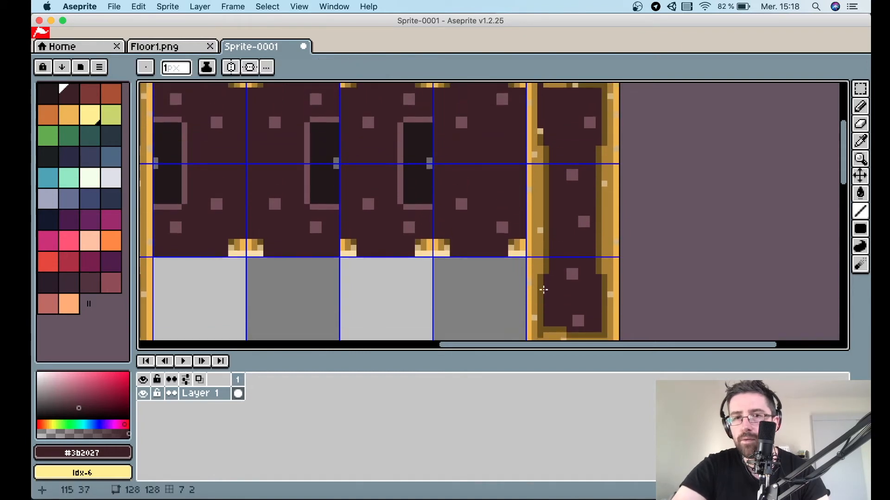
scroll(543, 291, left, 8)
scroll(544, 291, left, 1)
key(i)
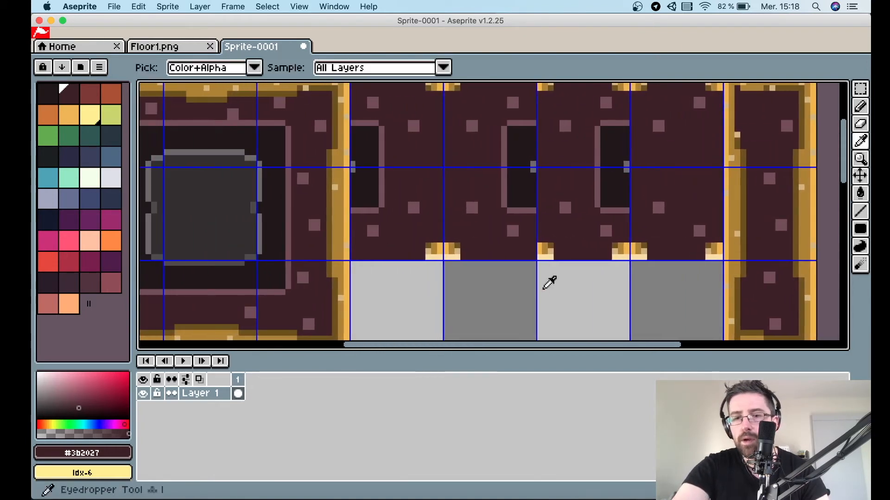
Pick the dark grey, centre a vertical symmetry axis on the last column, and start outlining a long slot in its edge piece.
click(188, 149)
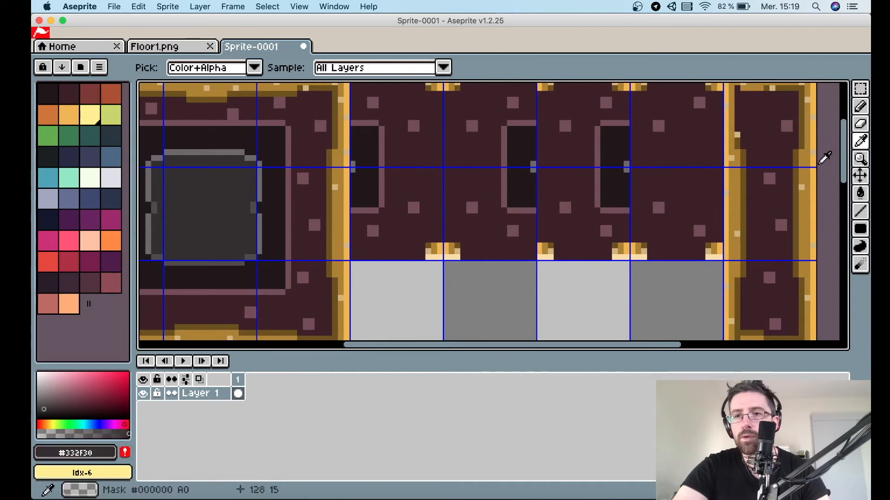
scroll(824, 159, up, 1)
scroll(783, 232, down, 1)
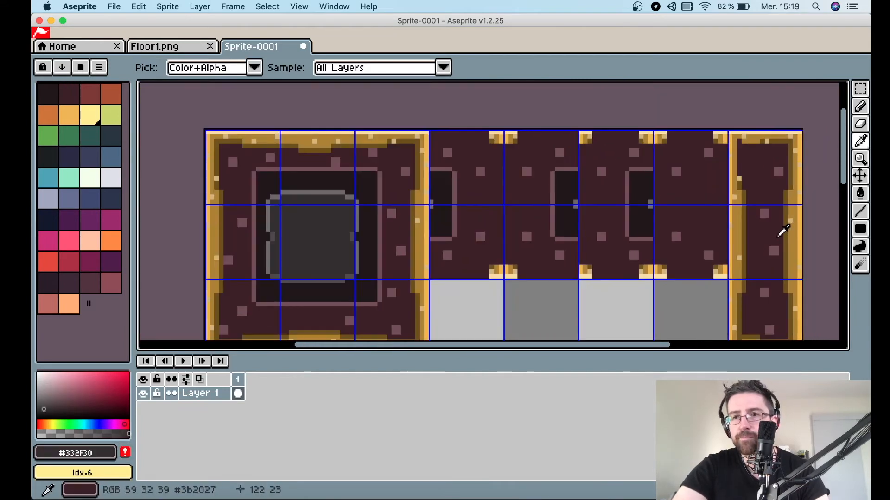
key(l)
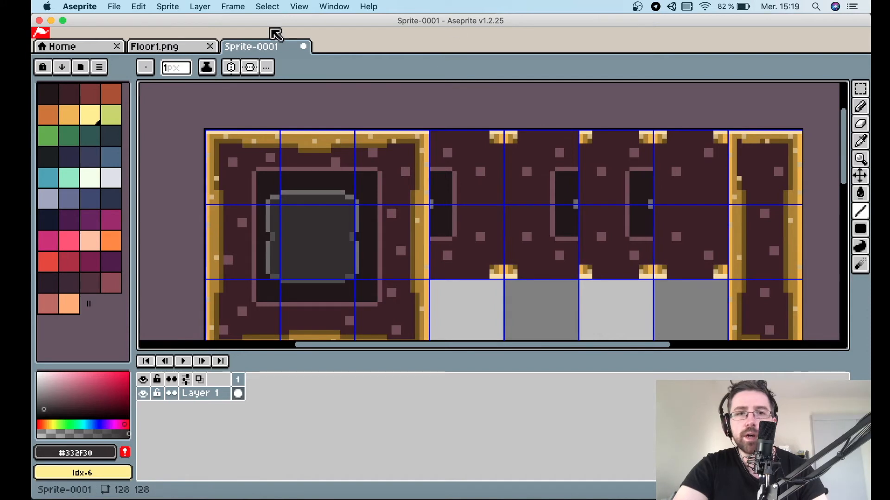
click(234, 68)
drag(312, 128, 763, 142)
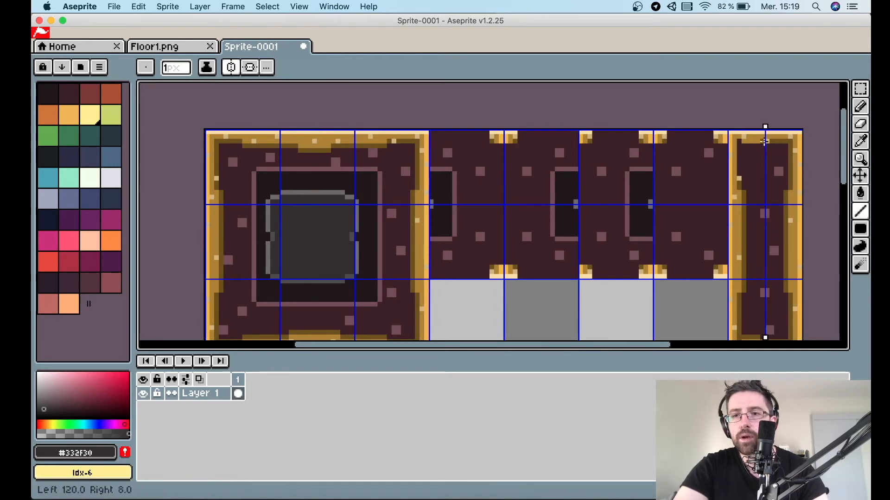
scroll(762, 141, up, 2)
scroll(763, 142, right, 3)
scroll(762, 141, down, 2)
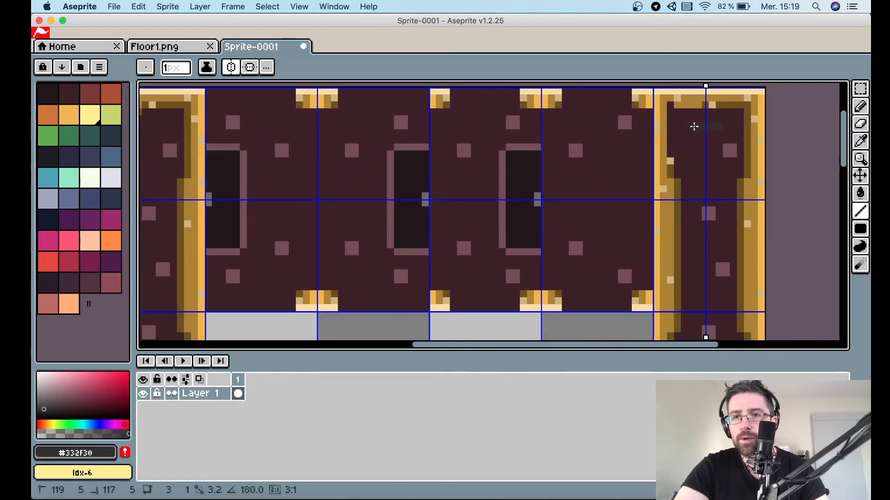
drag(682, 136, 683, 156)
scroll(691, 164, down, 3)
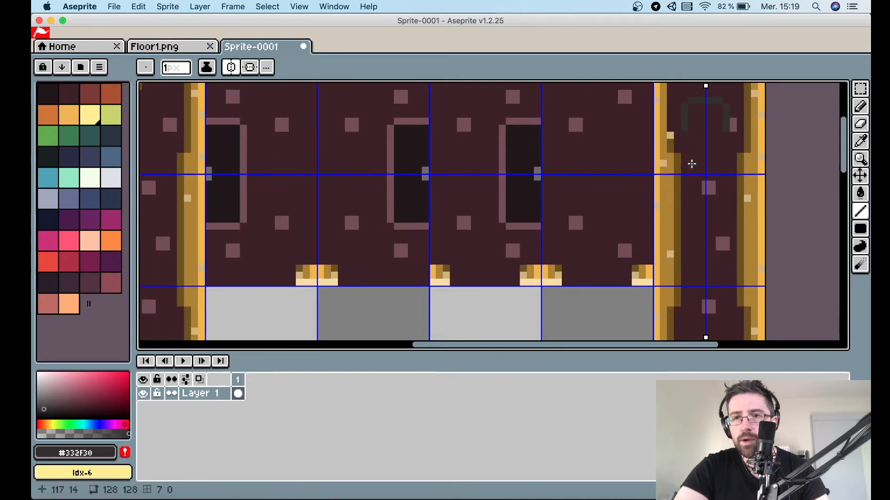
drag(691, 117, 695, 258)
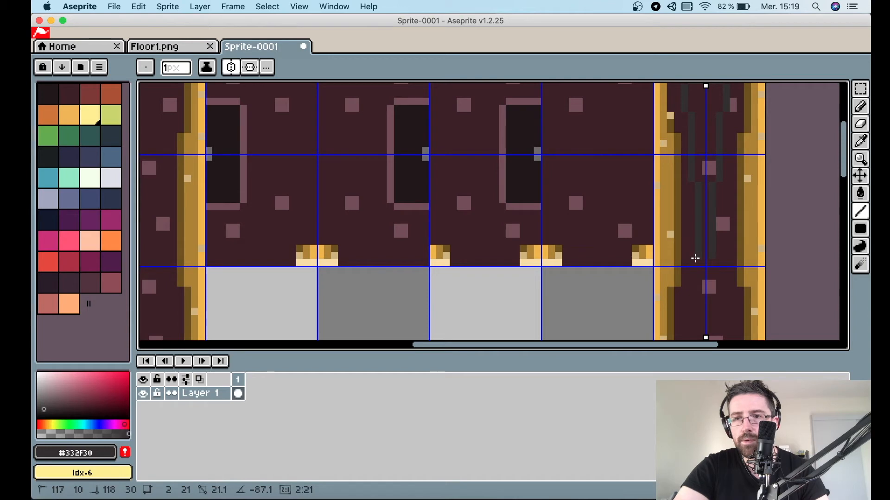
Extend the symmetric slot outline down the edge piece and fill its interior with the dark grey.
scroll(695, 261, down, 2)
scroll(695, 260, down, 2)
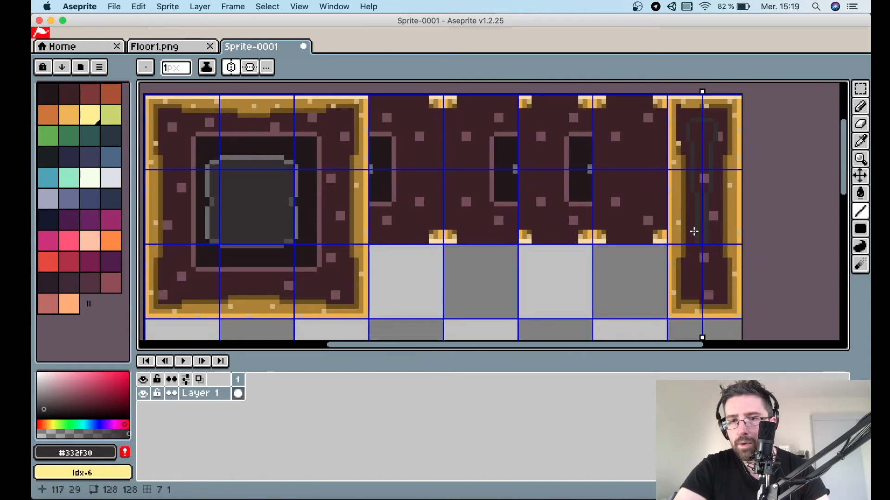
drag(692, 224, 693, 265)
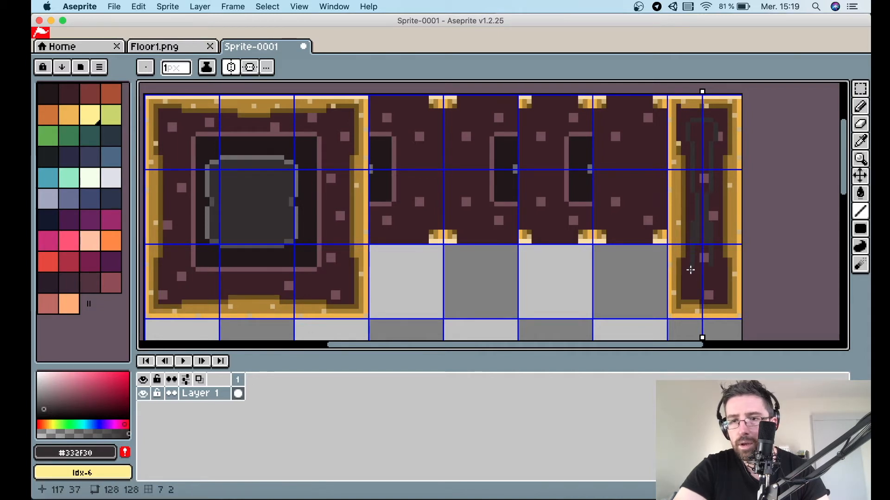
scroll(672, 283, up, 1)
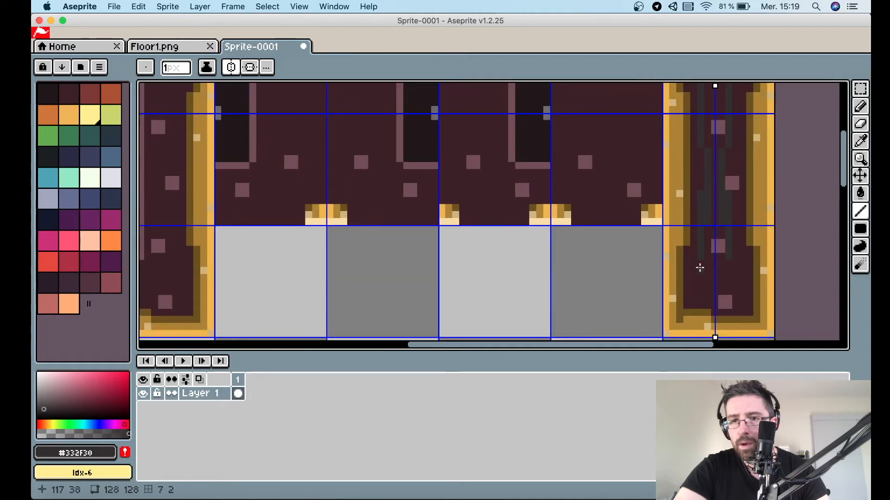
mouse_move(693, 264)
mouse_down()
mouse_move(693, 289)
mouse_move(716, 297)
mouse_up()
scroll(716, 297, down, 1)
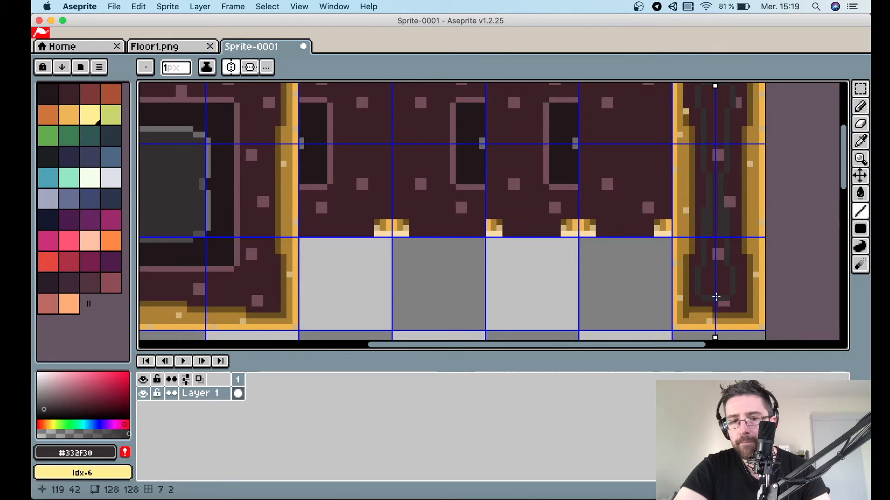
key(g)
click(715, 283)
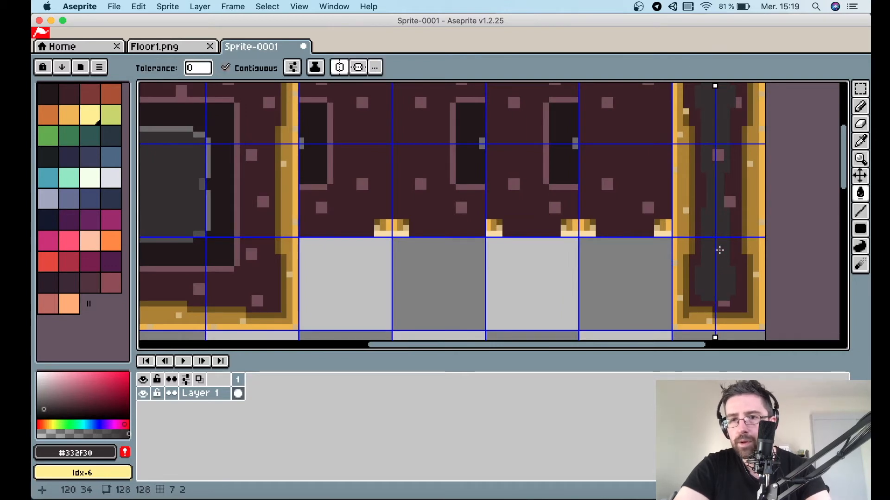
scroll(717, 154, up, 1)
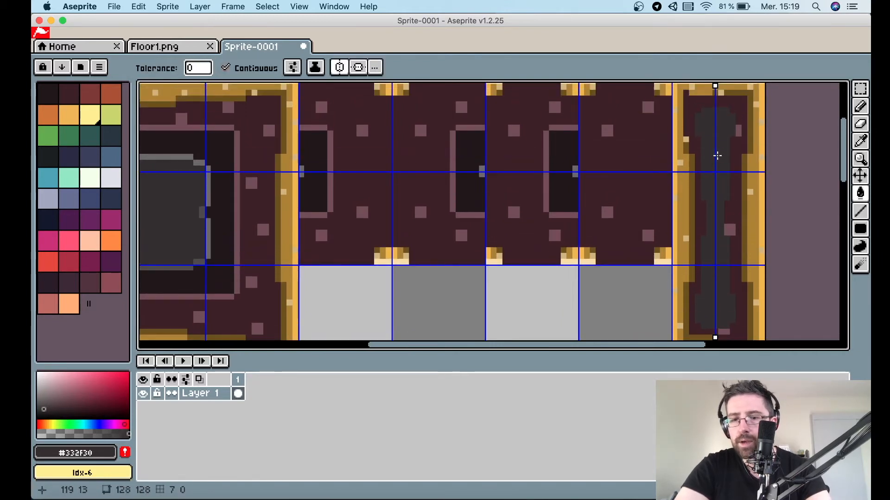
Pick the darkest shade and paint the slot's inner core using both horizontal and vertical symmetry.
key(i)
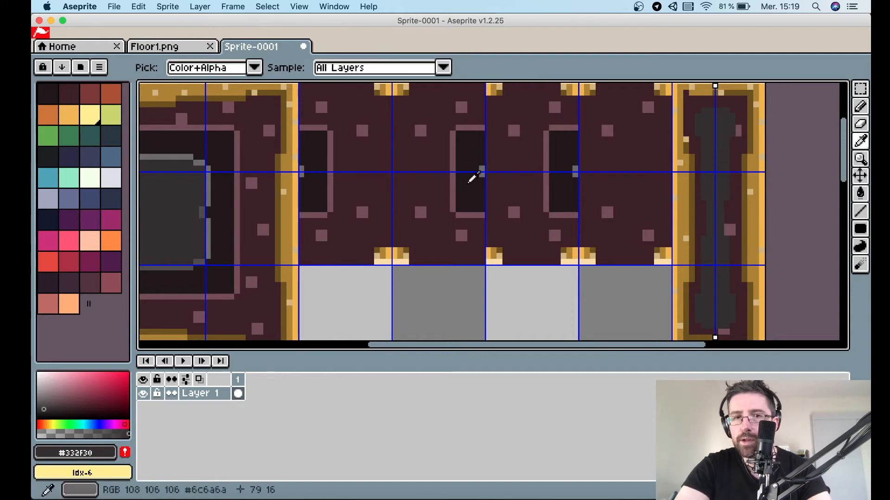
click(320, 150)
key(b)
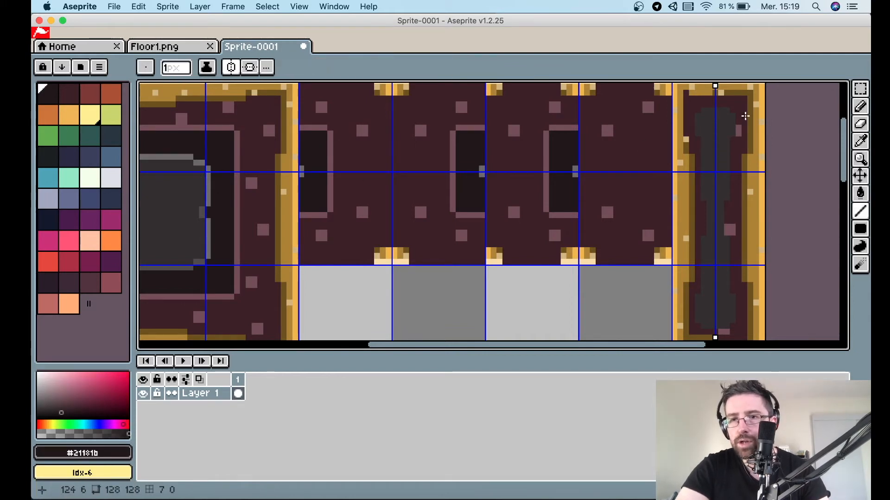
click(250, 67)
drag(710, 121, 715, 120)
scroll(713, 125, up, 2)
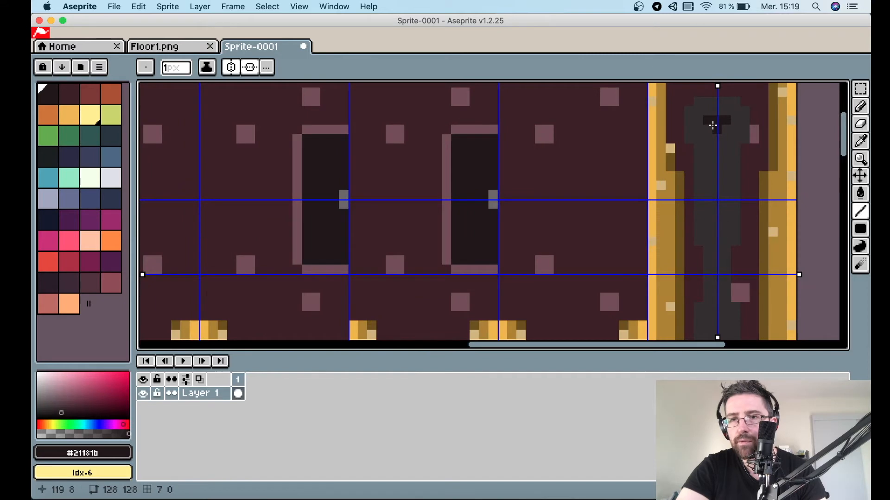
click(701, 129)
mouse_move(705, 139)
mouse_down()
mouse_move(703, 159)
mouse_move(703, 131)
mouse_move(715, 131)
mouse_up()
drag(716, 167, 717, 267)
drag(719, 159, 718, 141)
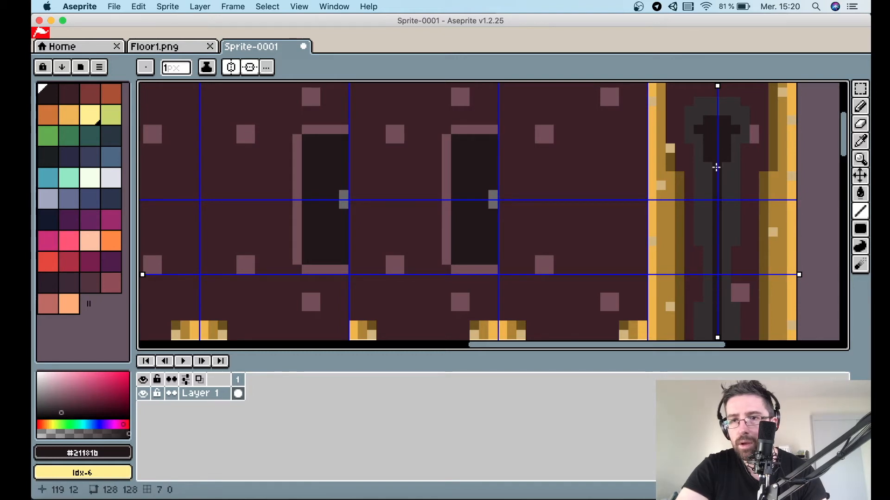
drag(709, 184, 709, 225)
scroll(709, 225, down, 2)
scroll(709, 225, down, 1)
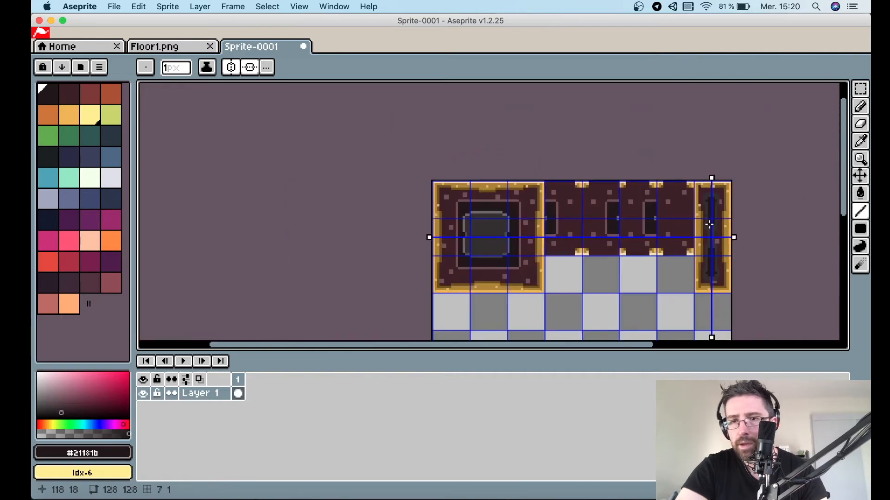
scroll(709, 224, up, 1)
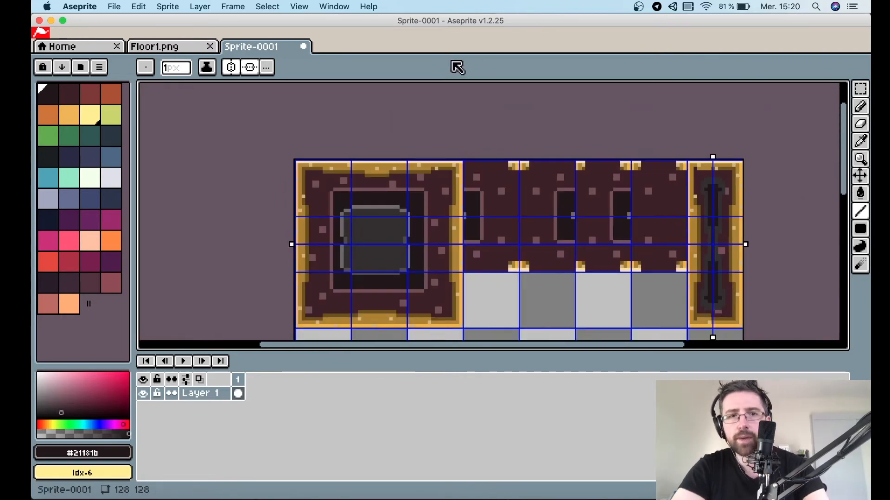
Turn off symmetry and hide the grid.
click(228, 66)
click(246, 66)
click(334, 6)
mouse_move(299, 6)
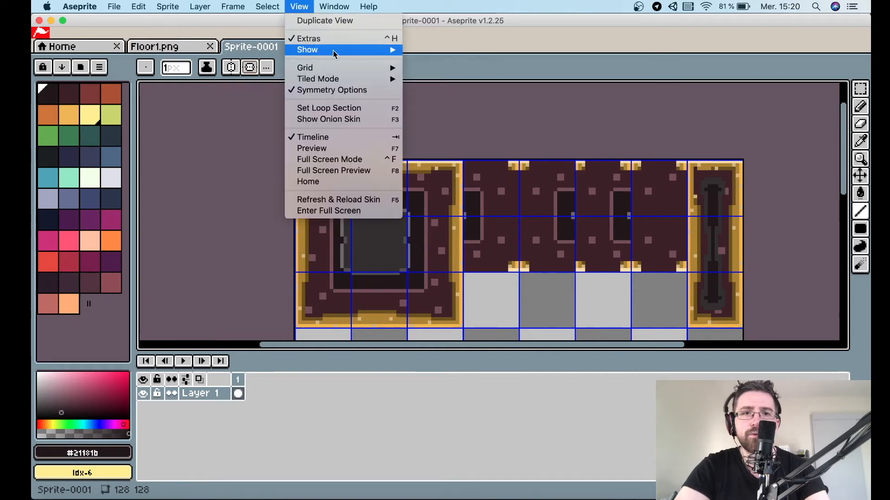
mouse_move(320, 52)
click(455, 72)
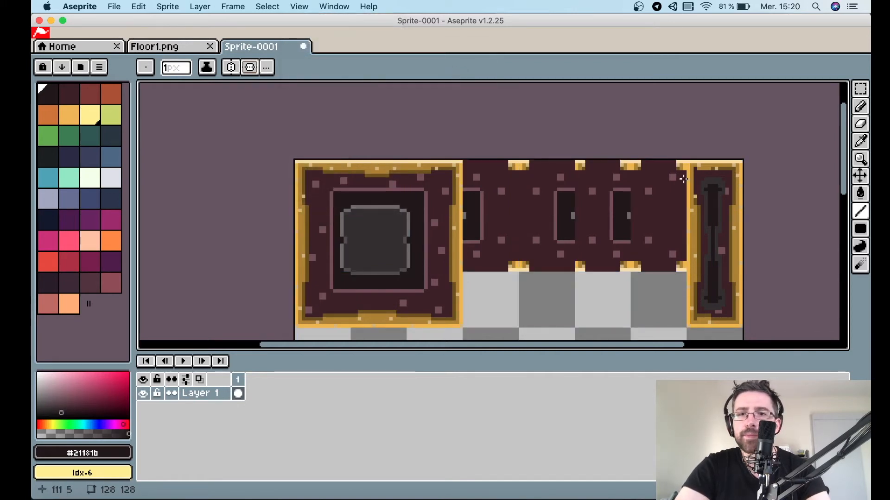
Switch to Floor1.png and examine its edge and corner tiles before returning to the tileset sprite.
scroll(631, 237, down, 3)
scroll(632, 236, down, 1)
scroll(632, 237, up, 1)
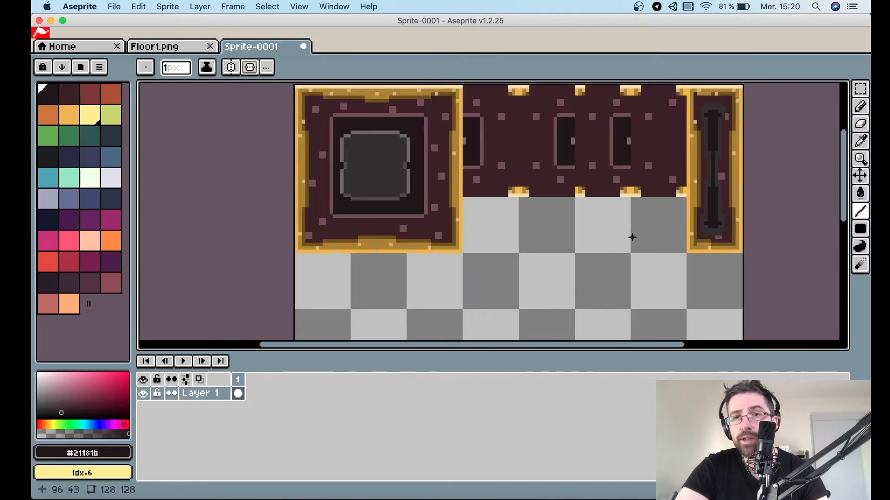
click(169, 52)
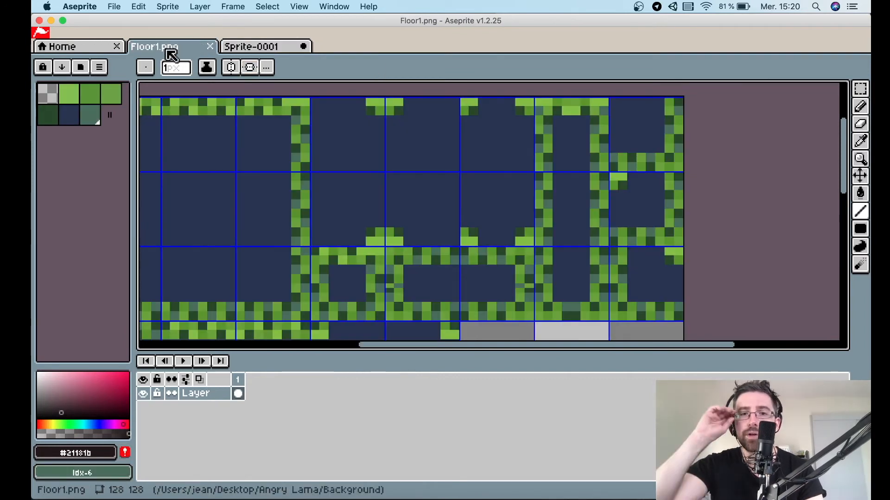
scroll(368, 157, down, 3)
scroll(369, 157, up, 3)
scroll(368, 157, right, 1)
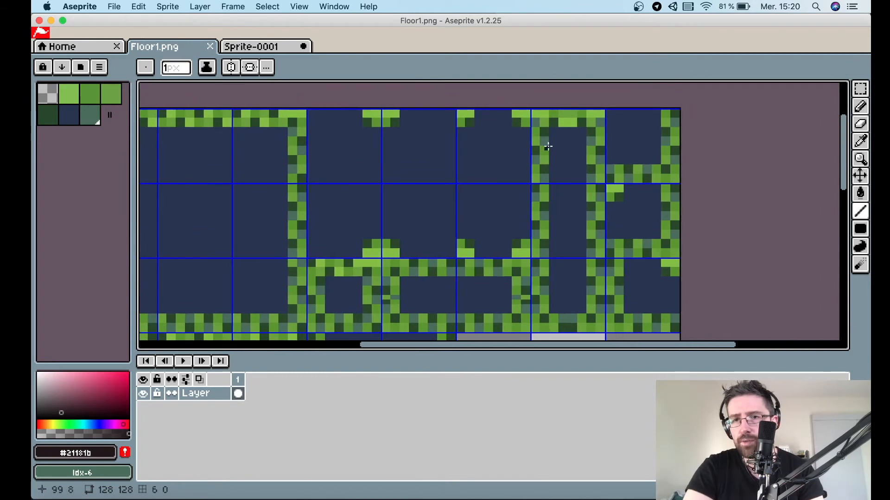
scroll(635, 223, down, 2)
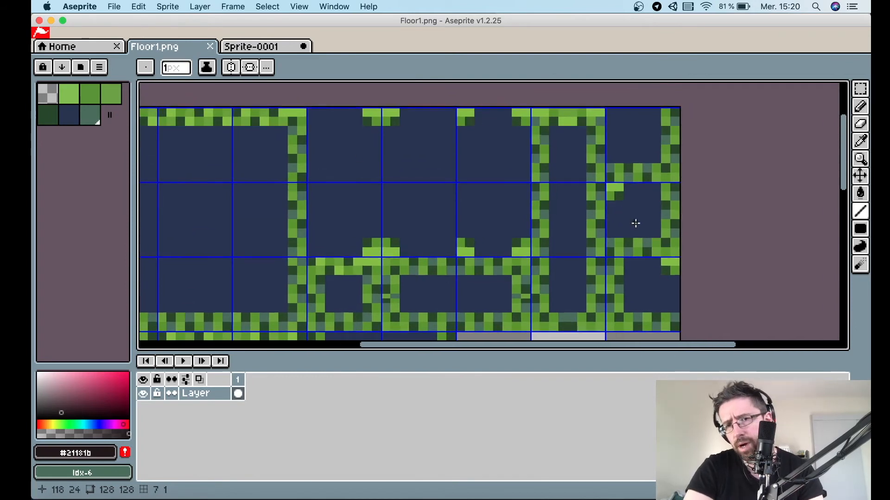
scroll(636, 223, up, 1)
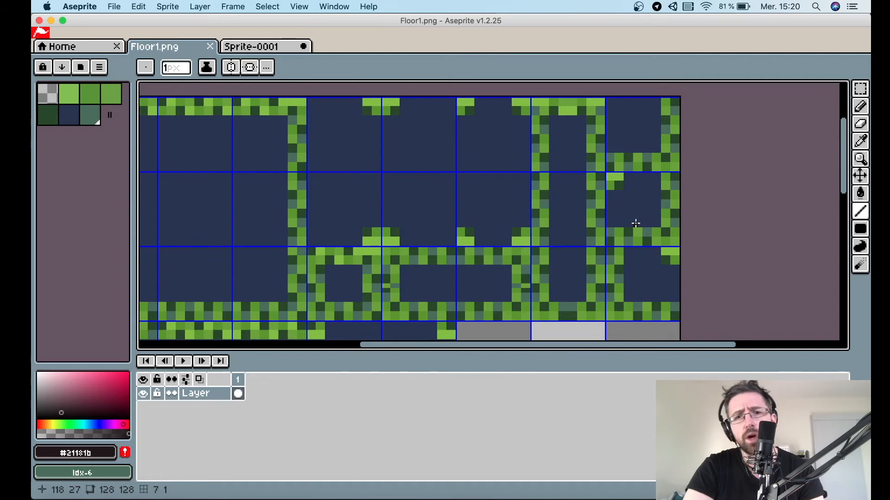
scroll(381, 224, down, 9)
scroll(381, 224, left, 11)
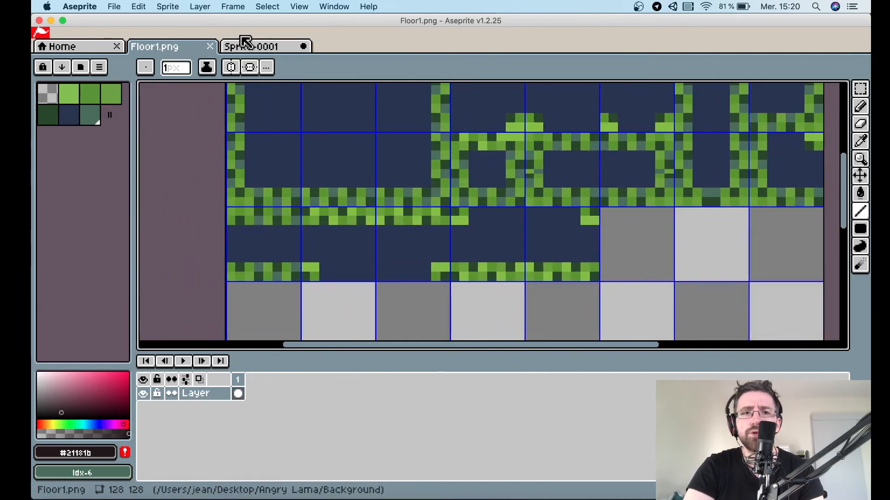
click(276, 48)
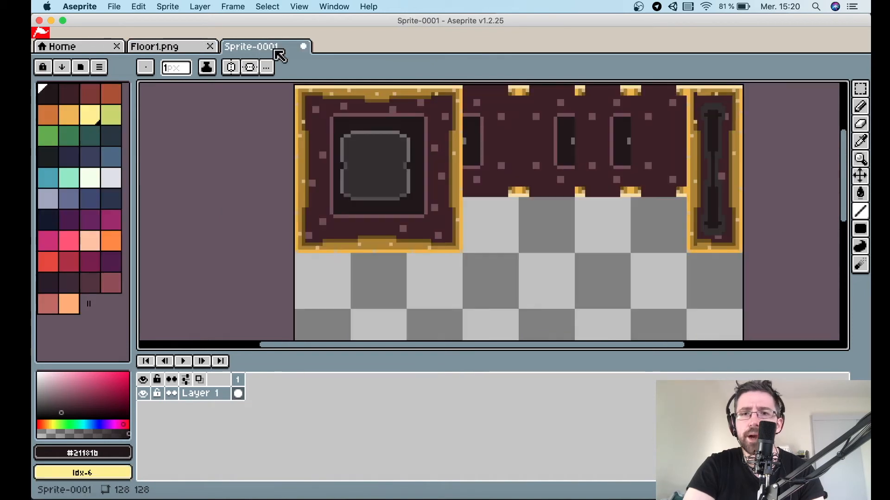
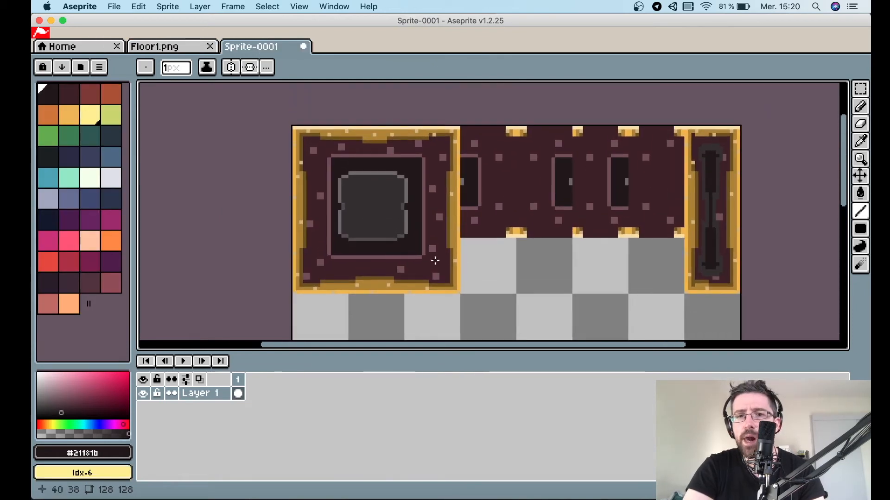
Turn the grid back on and re-enable selection edges in the view options.
click(334, 6)
mouse_move(299, 6)
mouse_move(324, 50)
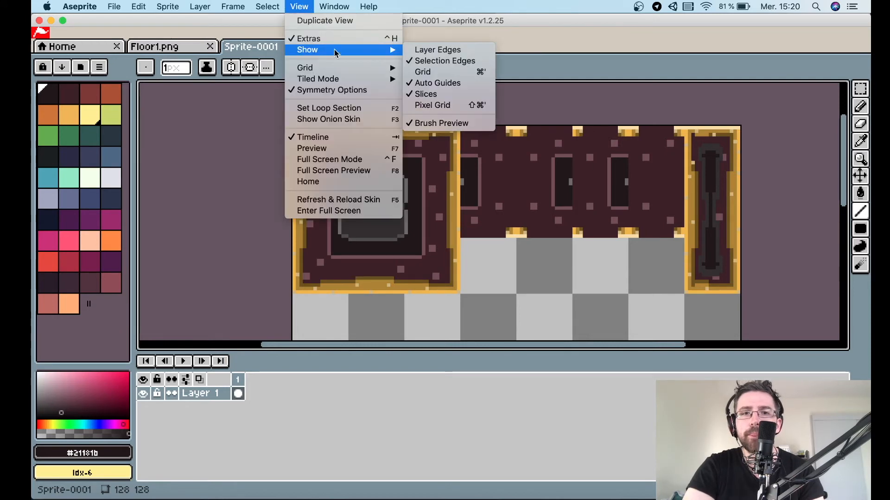
click(447, 64)
click(299, 6)
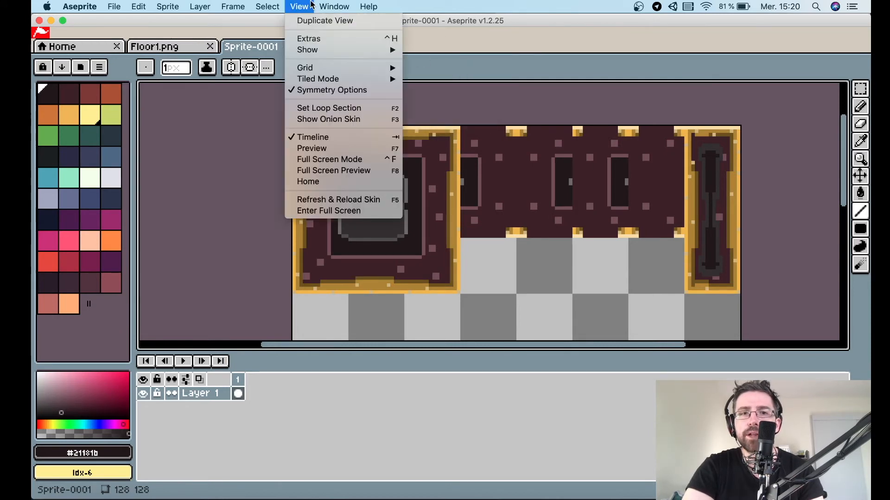
mouse_move(325, 50)
click(445, 73)
click(299, 6)
mouse_move(368, 52)
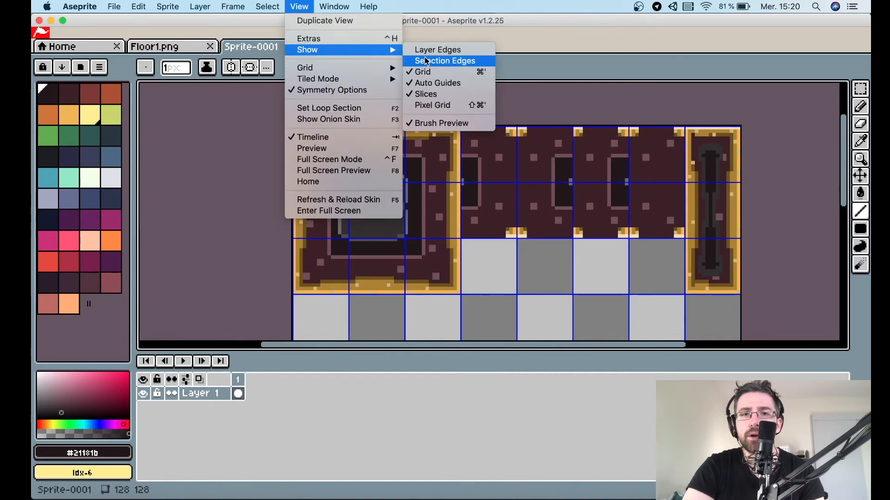
click(434, 61)
scroll(449, 189, down, 2)
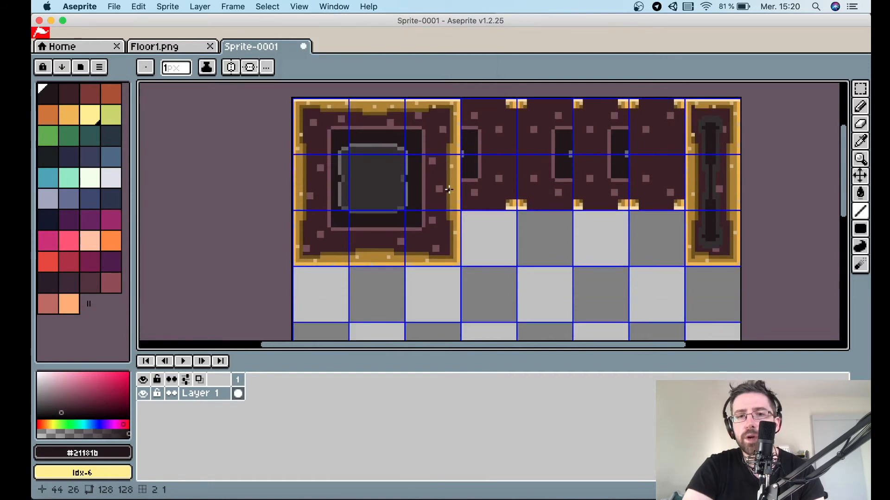
scroll(449, 189, up, 3)
scroll(449, 189, down, 3)
key(m)
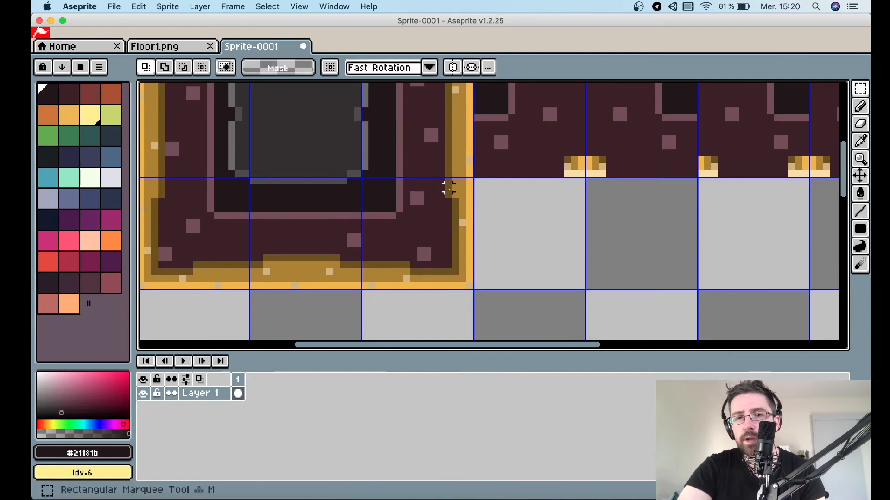
drag(470, 286, 512, 221)
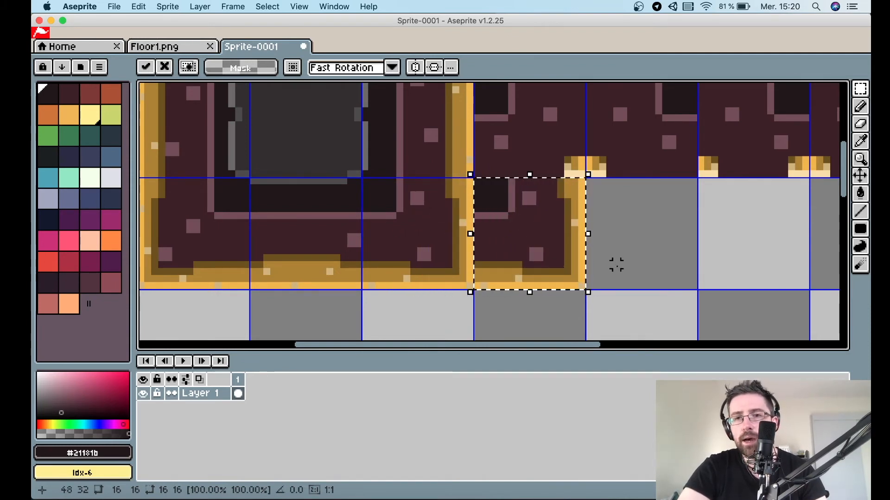
key(super+d)
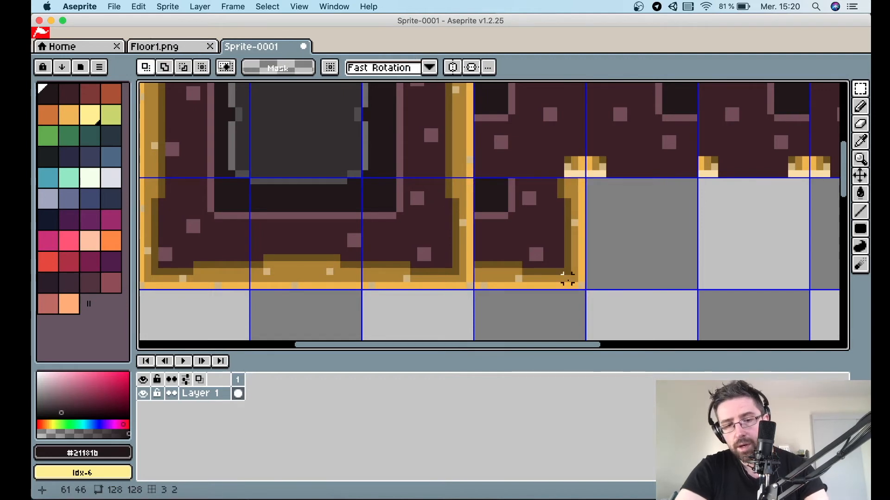
Magic-wand select the gold border of the bottom edge-corner piece and flip it vertically and horizontally into a small framed tile.
key(w)
click(484, 266)
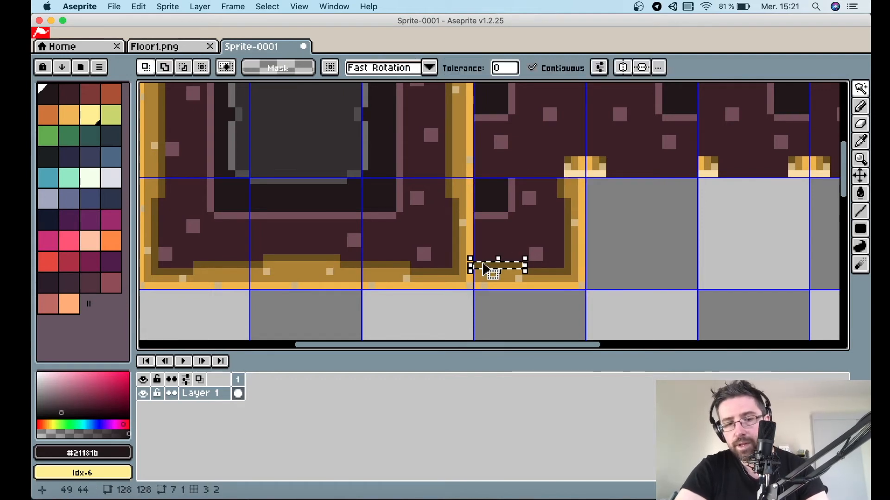
click(546, 273)
click(505, 273)
click(484, 286)
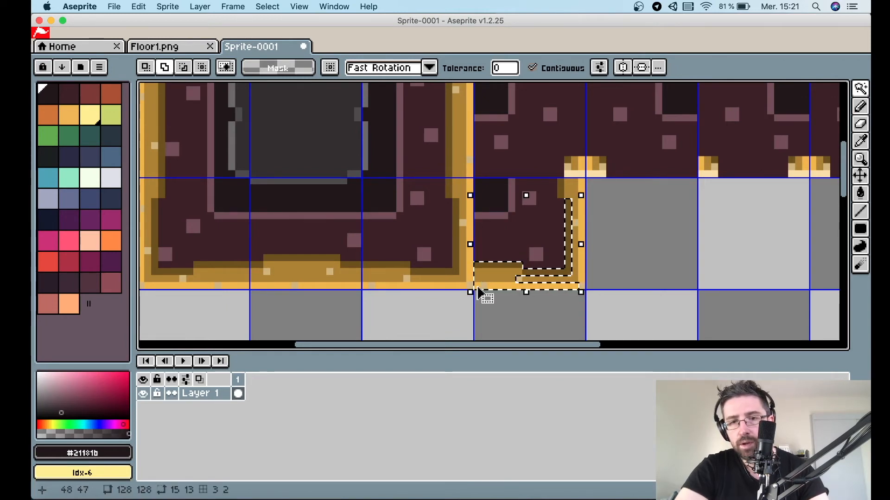
click(518, 279)
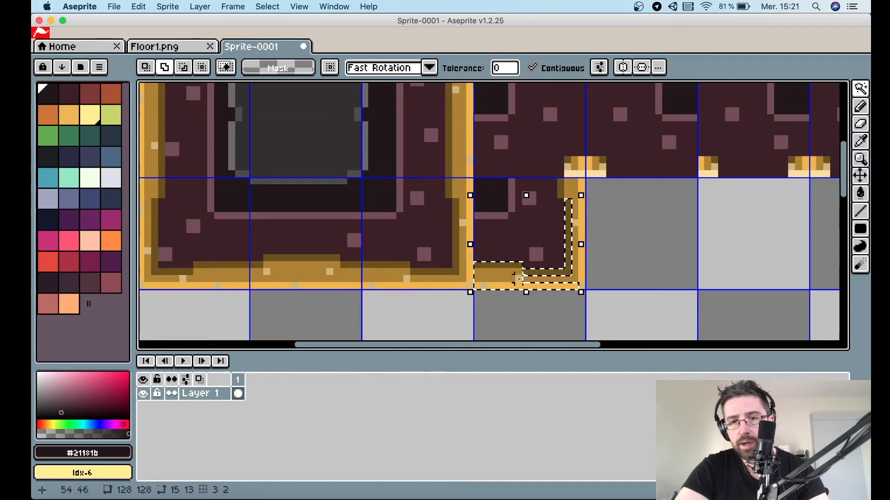
click(571, 278)
click(576, 279)
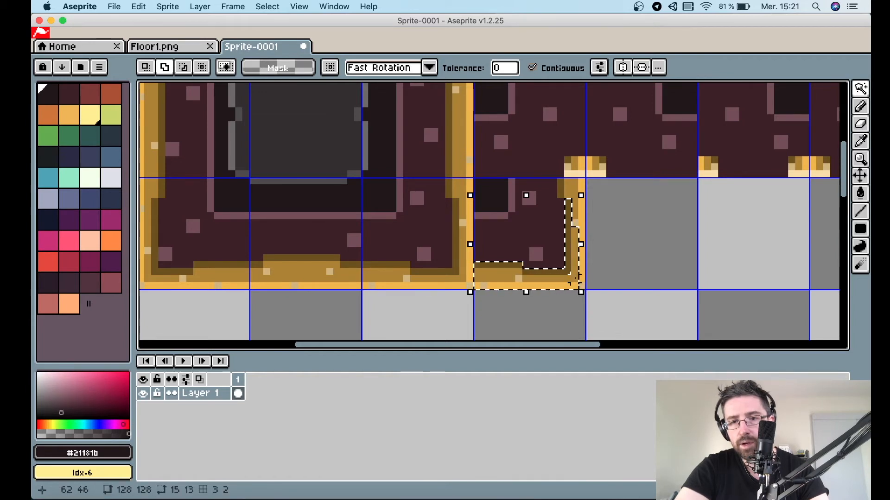
click(583, 265)
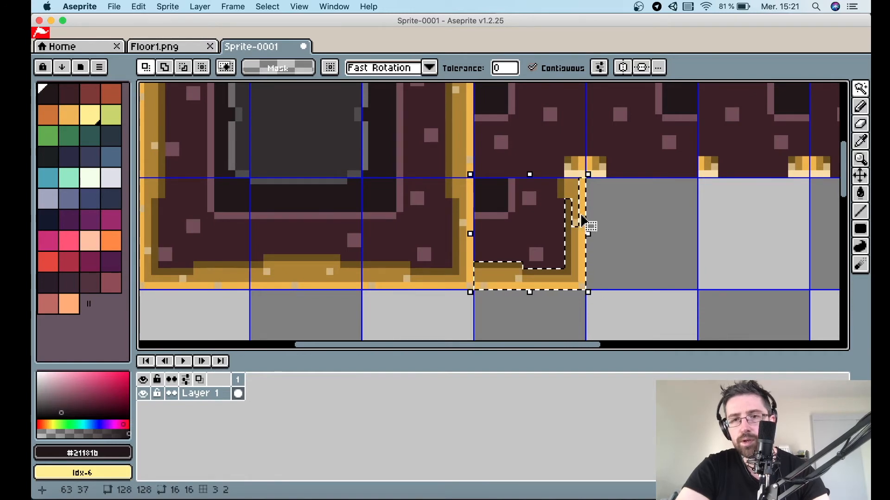
scroll(585, 222, up, 3)
click(566, 228)
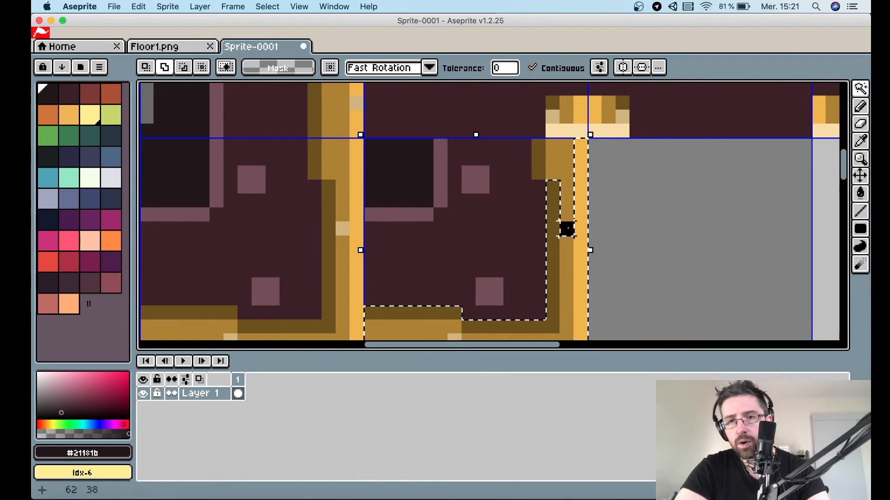
click(567, 159)
click(540, 158)
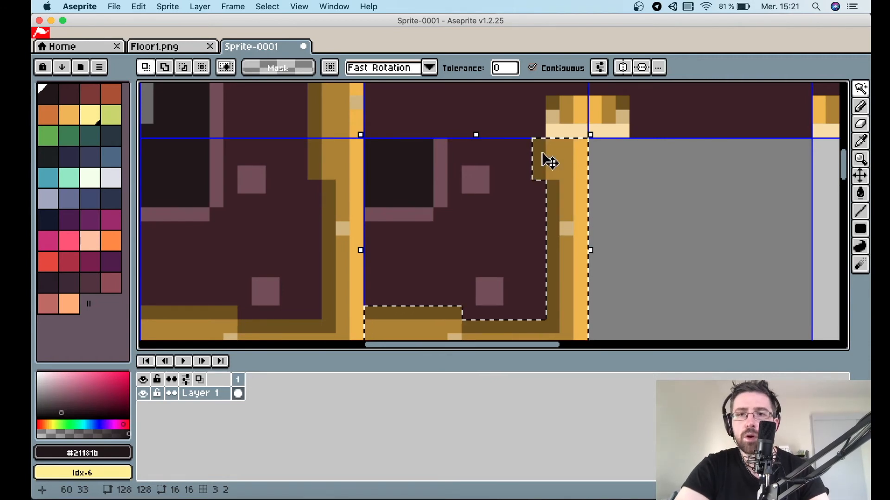
scroll(546, 159, down, 5)
key(m)
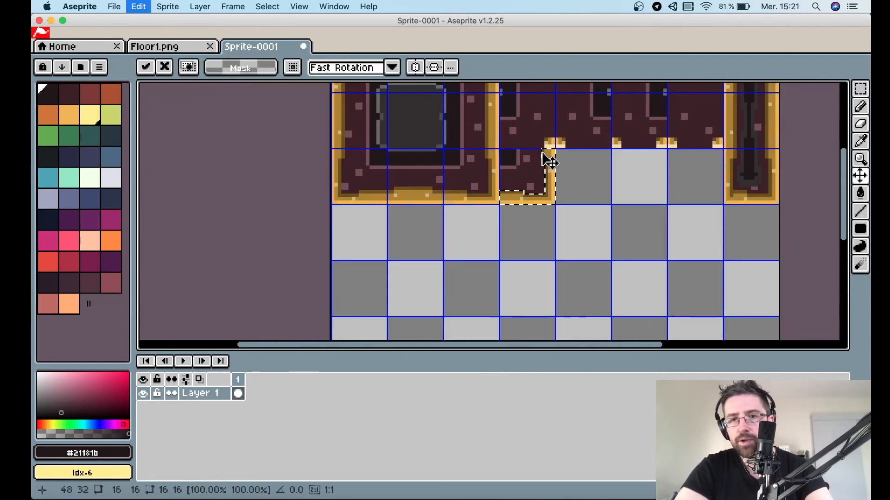
click(558, 207)
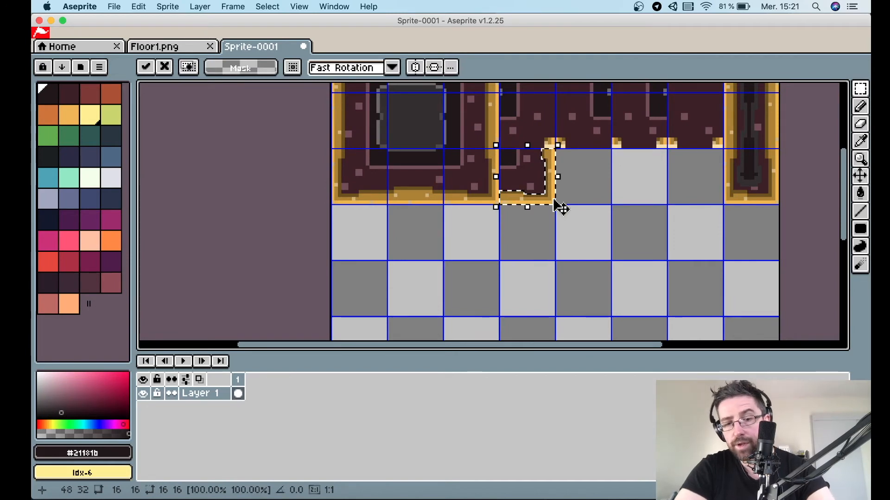
key(shift+v)
key(shift+h)
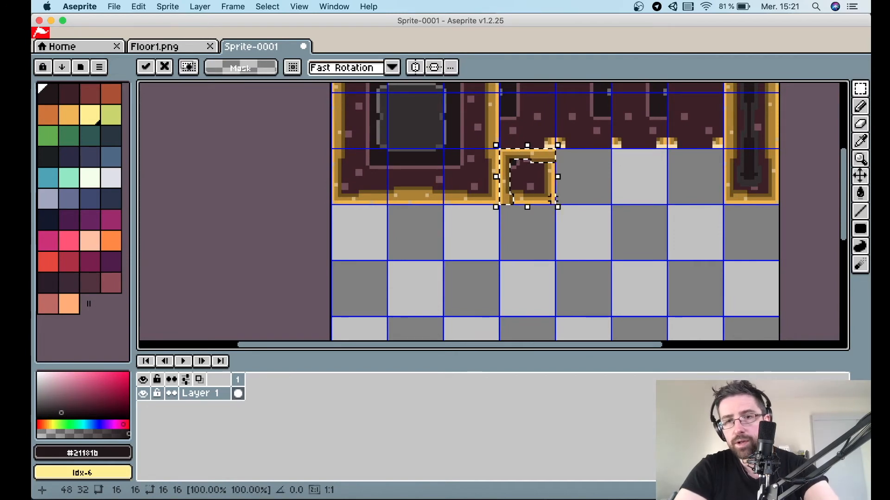
Pick the dark brown and draw lines completing the inner outline of the new framed tile.
scroll(533, 179, up, 2)
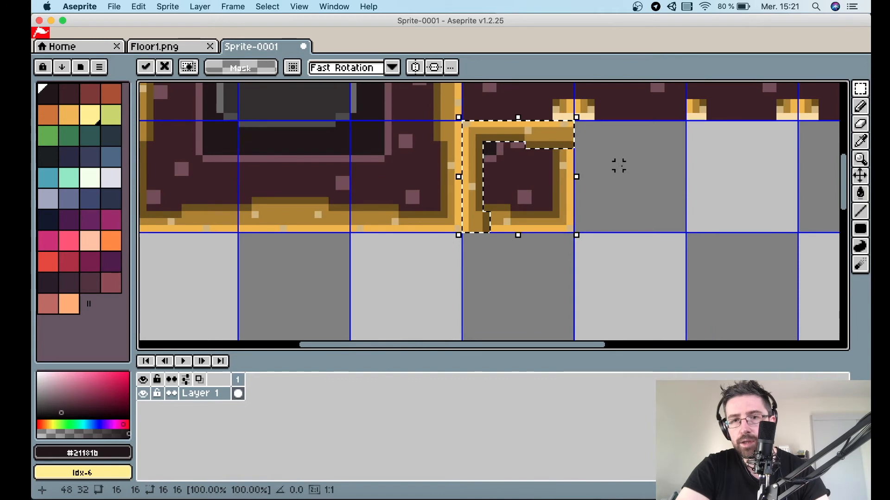
click(598, 194)
scroll(528, 207, up, 3)
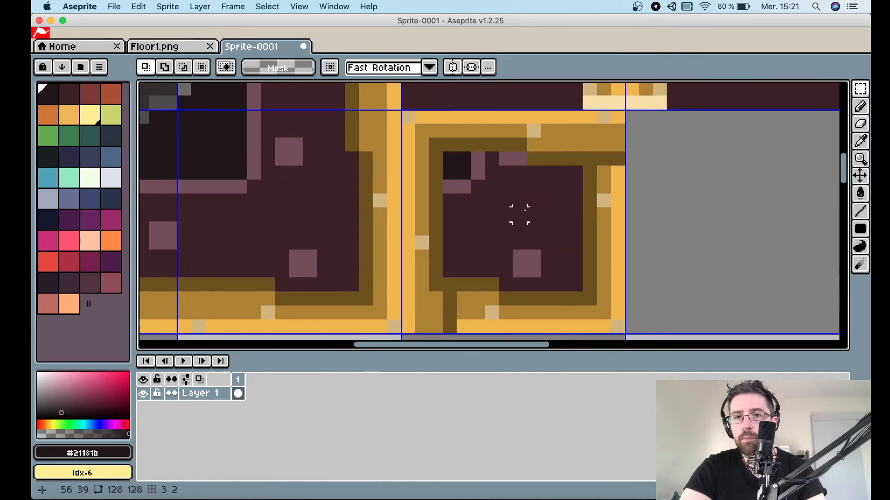
key(i)
click(518, 140)
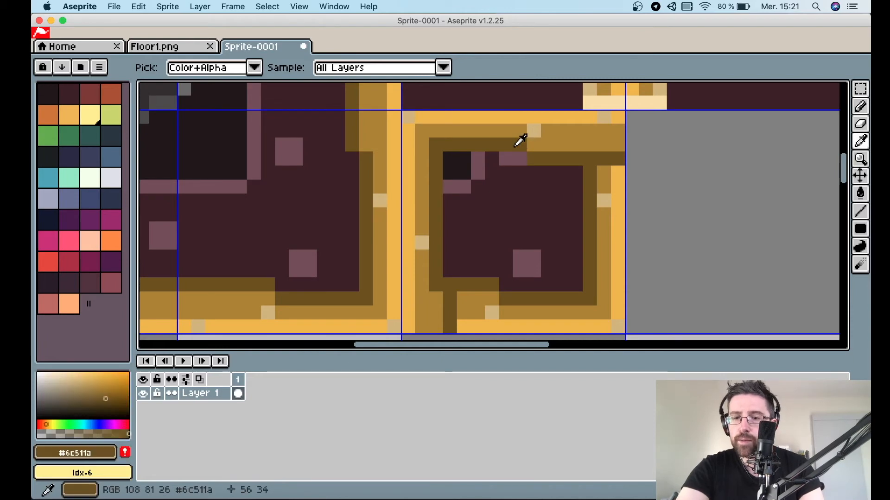
key(l)
drag(529, 145, 583, 146)
drag(497, 298, 440, 305)
Patch the framed tile's gold border with a mid-gold pixel and light-gold lines along its bottom and right edges.
key(i)
click(433, 310)
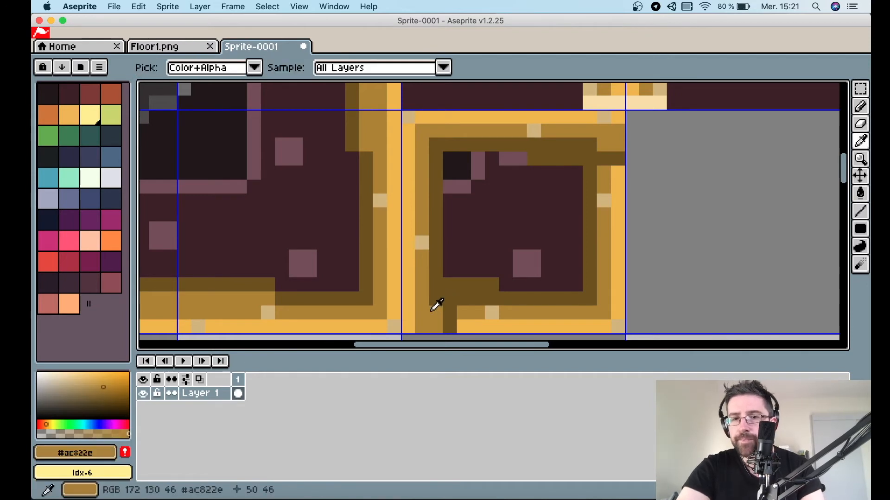
key(b)
click(448, 313)
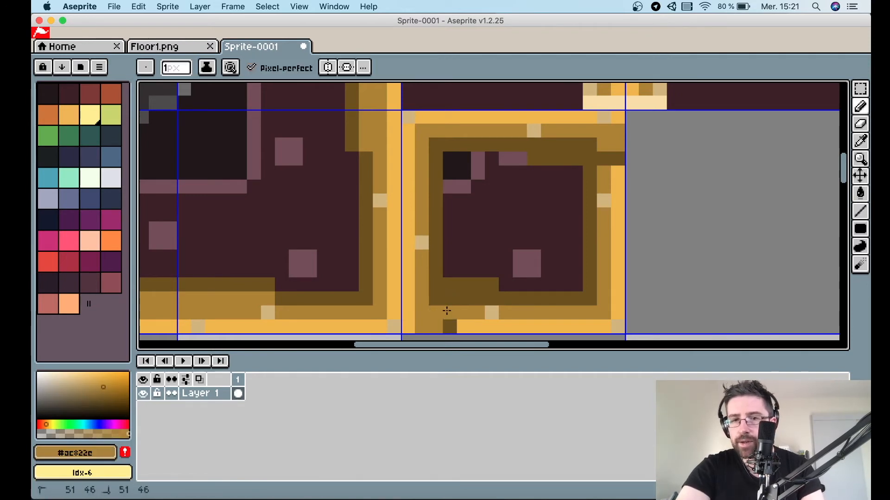
key(i)
scroll(451, 304, down, 2)
click(495, 277)
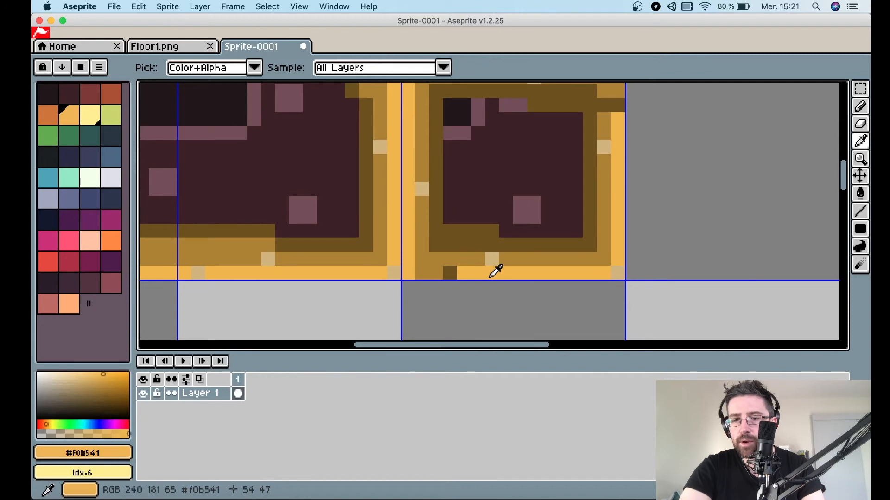
key(l)
drag(465, 272, 421, 271)
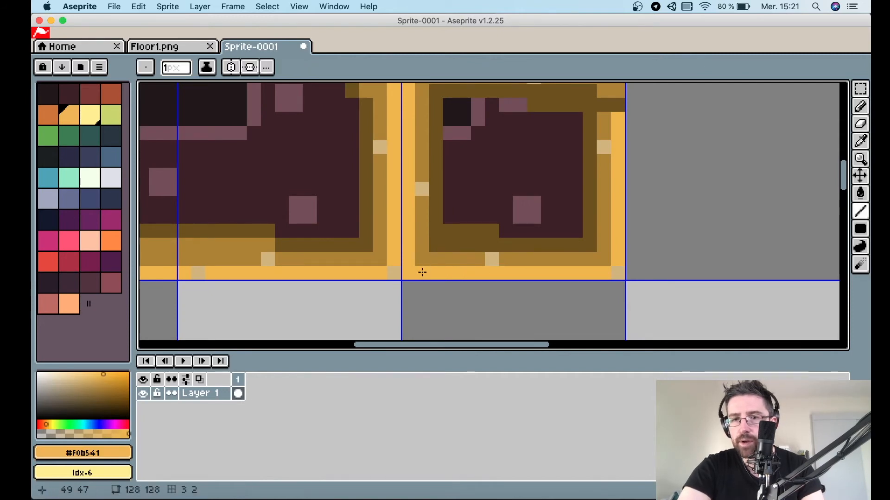
scroll(421, 274, up, 2)
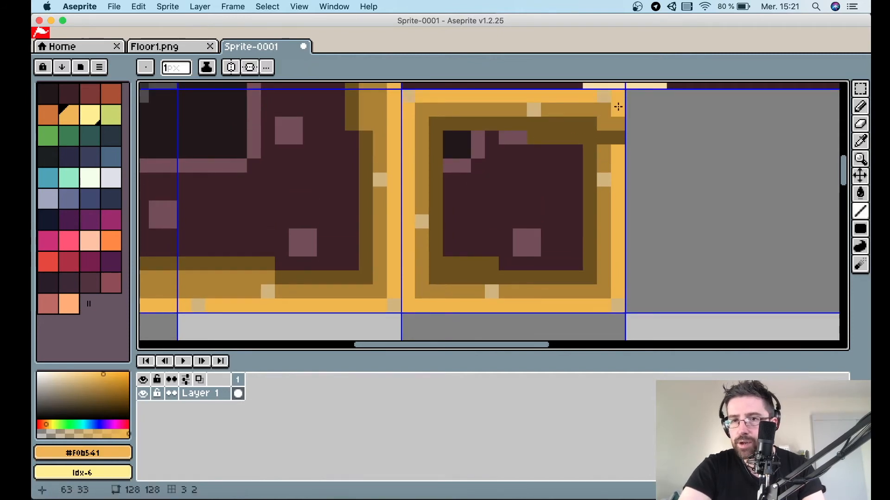
drag(616, 105, 618, 153)
Pick the dark maroon #3b2027 and paint over the pink speckles inside the framed tile.
key(i)
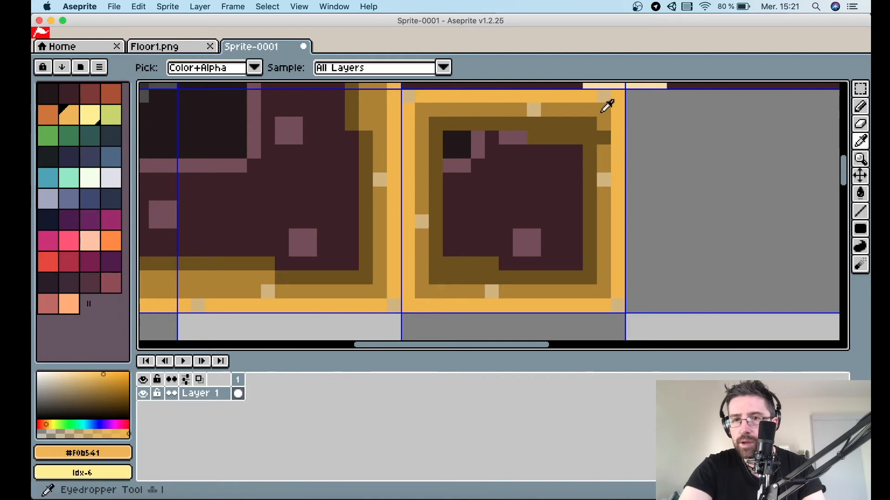
click(600, 113)
key(l)
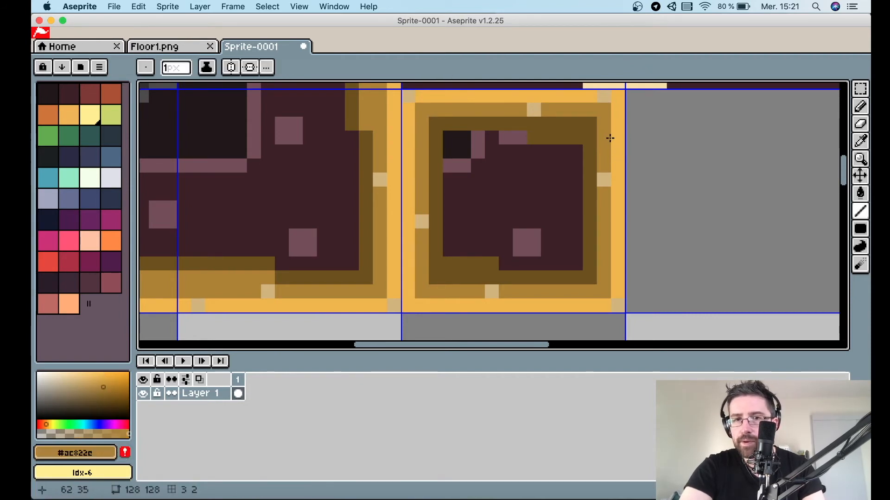
key(i)
click(494, 209)
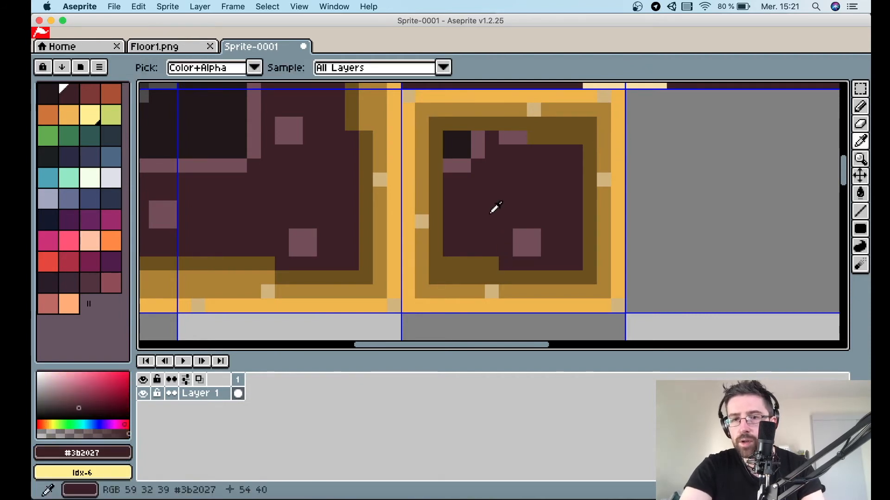
key(b)
click(495, 291)
key(super+z)
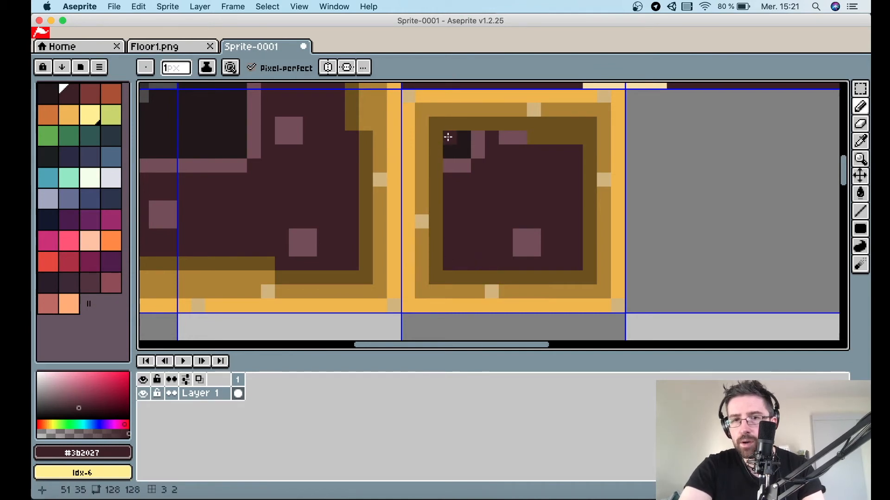
drag(448, 137, 475, 144)
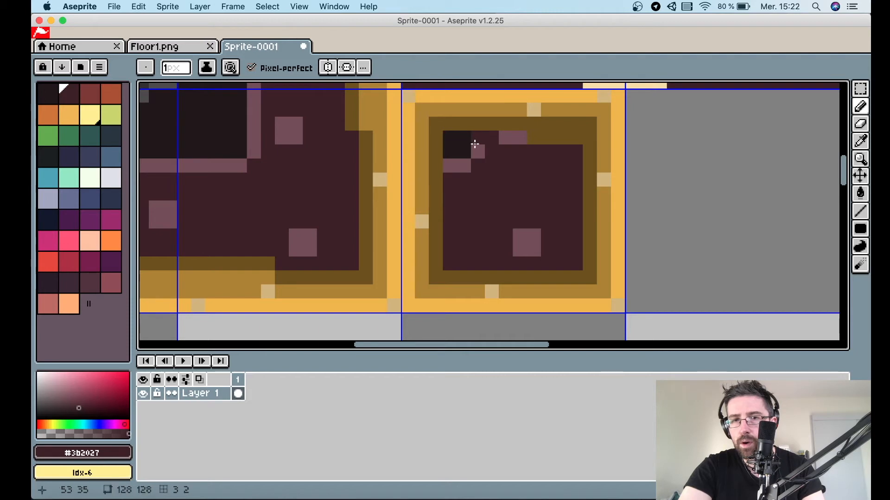
click(451, 166)
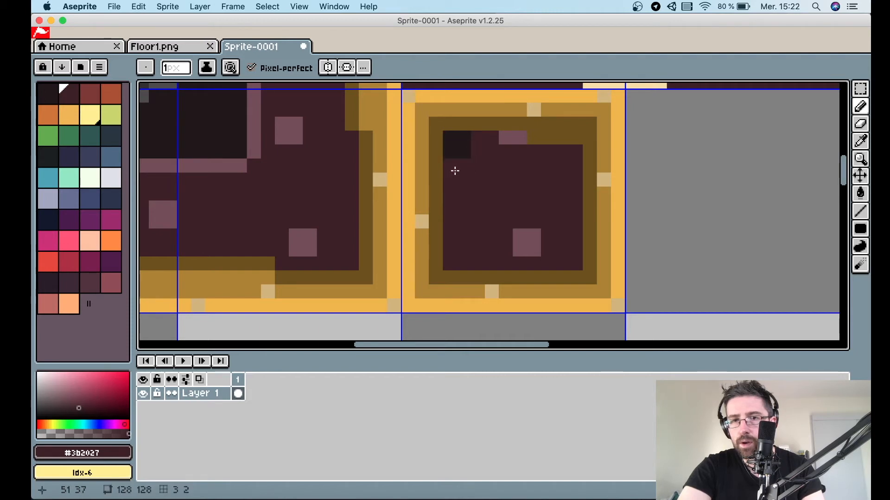
drag(533, 139, 572, 141)
Pick the pink speckle colour #734e58 and dot new speckles into the framed tile's interior.
key(i)
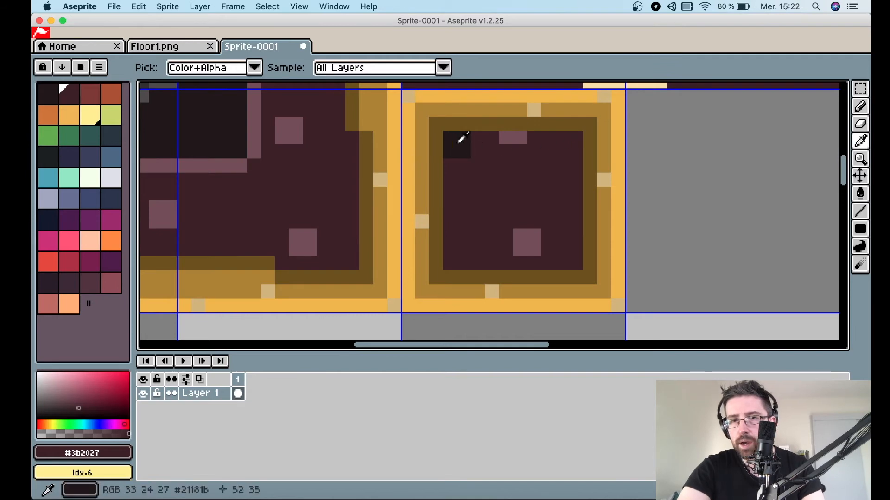
click(517, 131)
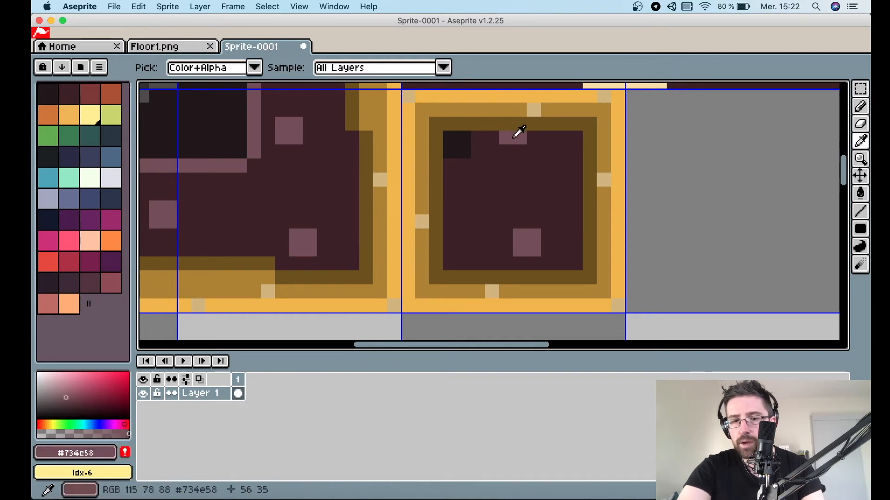
key(g)
click(459, 145)
scroll(459, 145, down, 3)
scroll(460, 145, up, 1)
key(b)
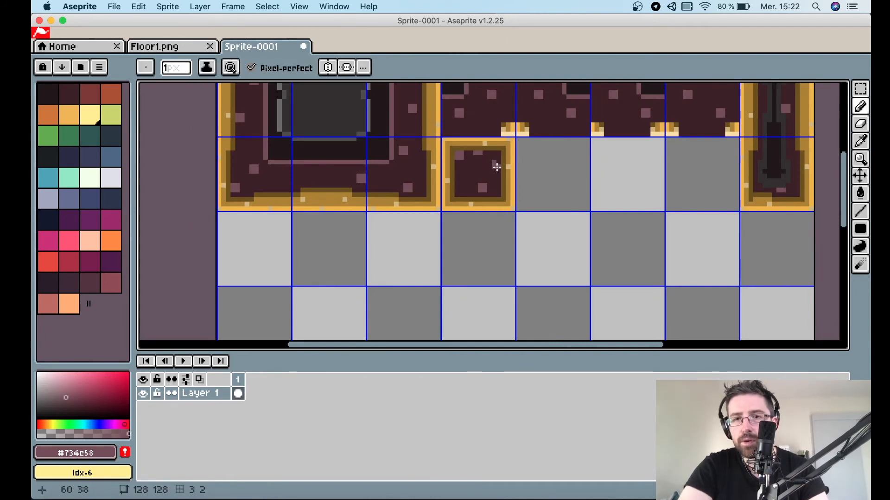
click(459, 186)
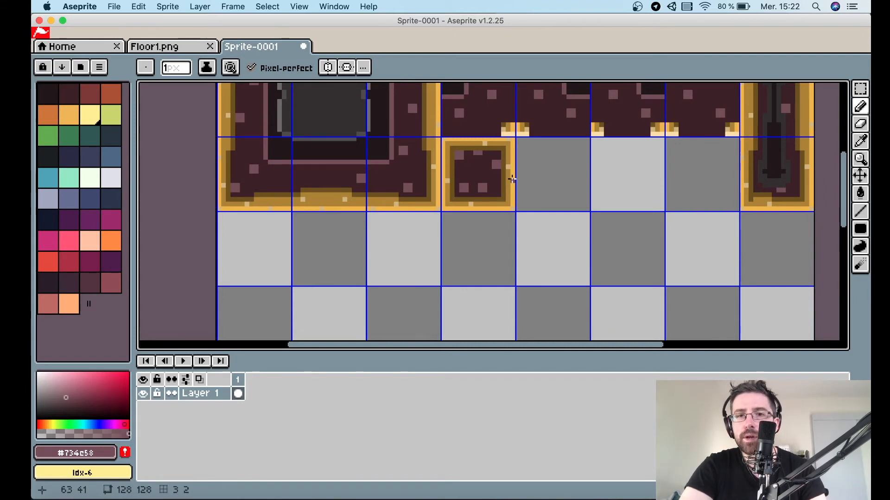
Pick the dark maroon and paint over part of the top-left speckle inside the framed tile.
scroll(512, 179, up, 4)
key(i)
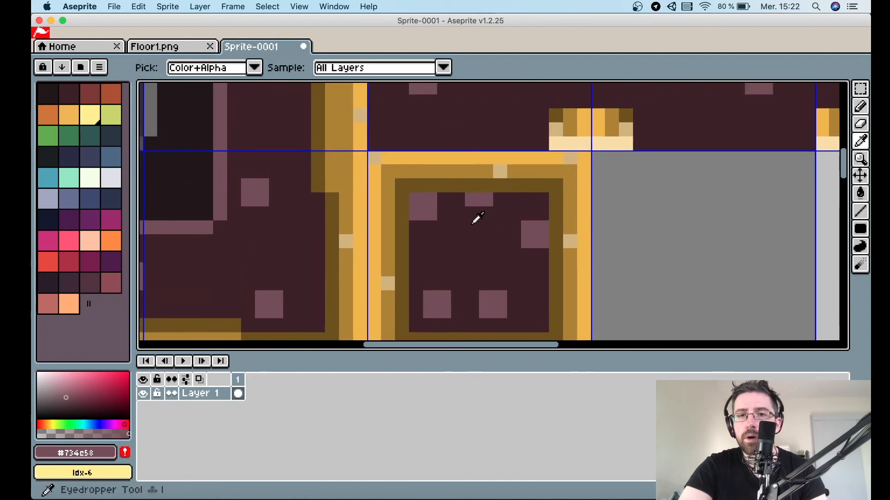
click(477, 218)
key(b)
click(429, 204)
drag(429, 204, 420, 205)
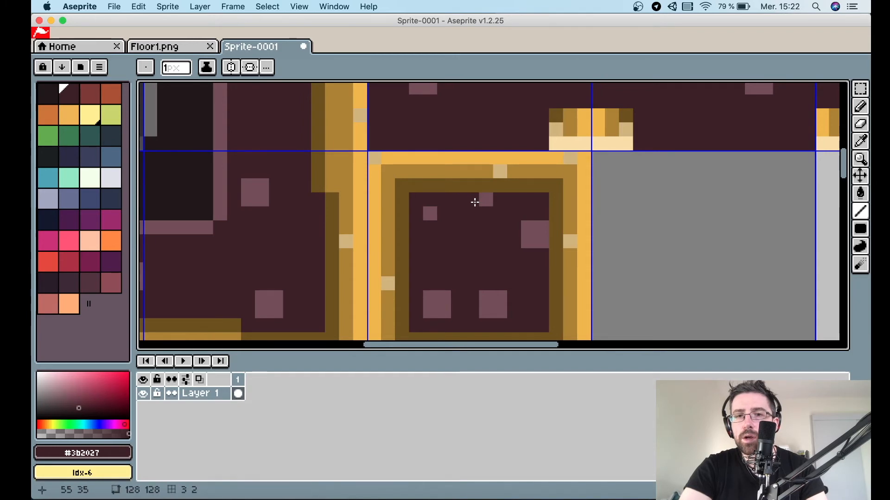
Zoom out over the whole tileset and compare it with the Floor1.png reference.
scroll(541, 307, down, 4)
scroll(540, 307, down, 2)
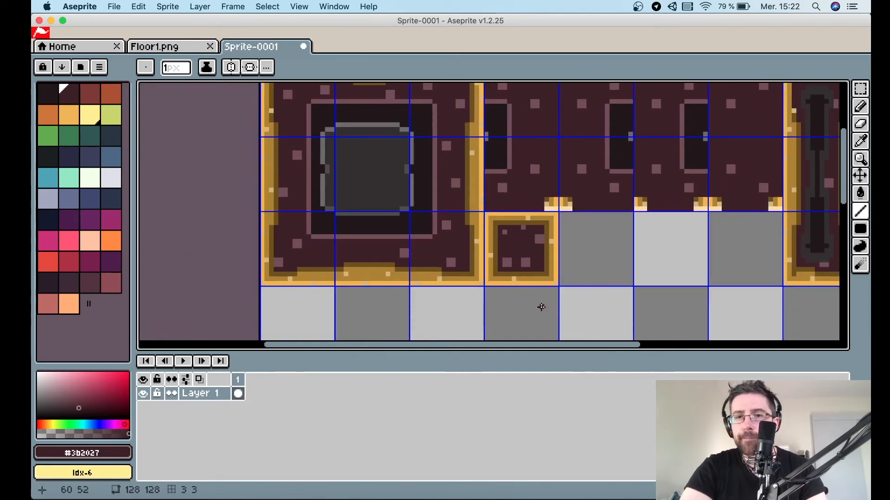
scroll(542, 307, down, 1)
scroll(536, 307, right, 3)
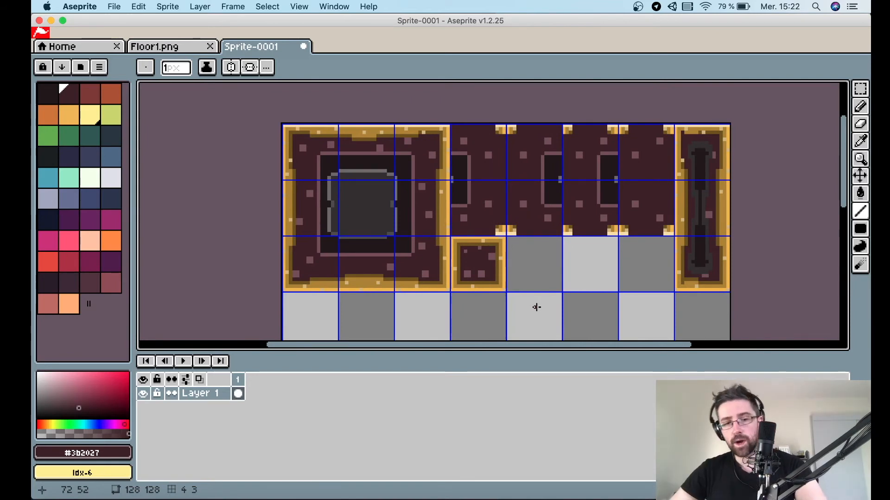
key(v)
key(b)
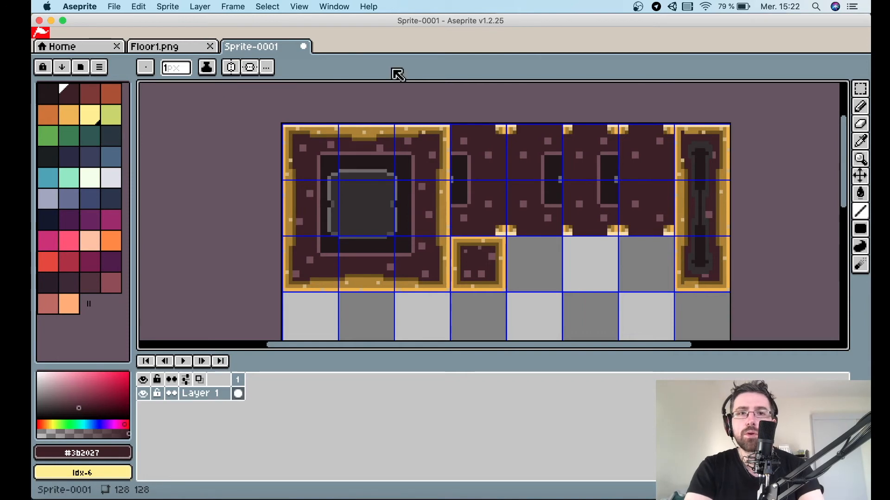
click(178, 47)
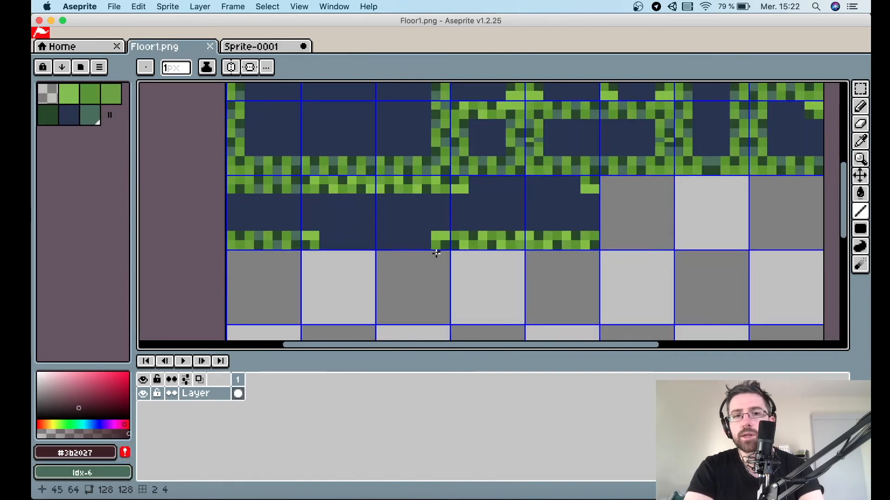
click(289, 47)
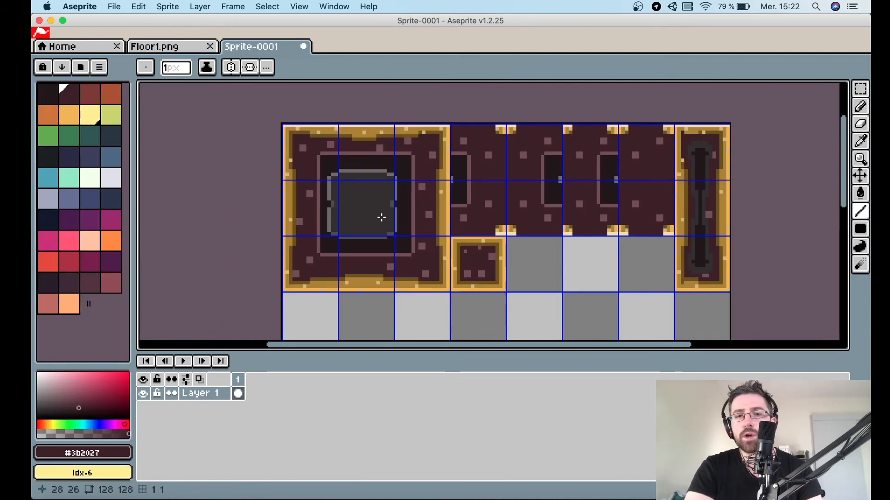
Copy the large tile's bottom strip, paste it below, flip it vertically and nudge it up one pixel as a new edge piece.
key(m)
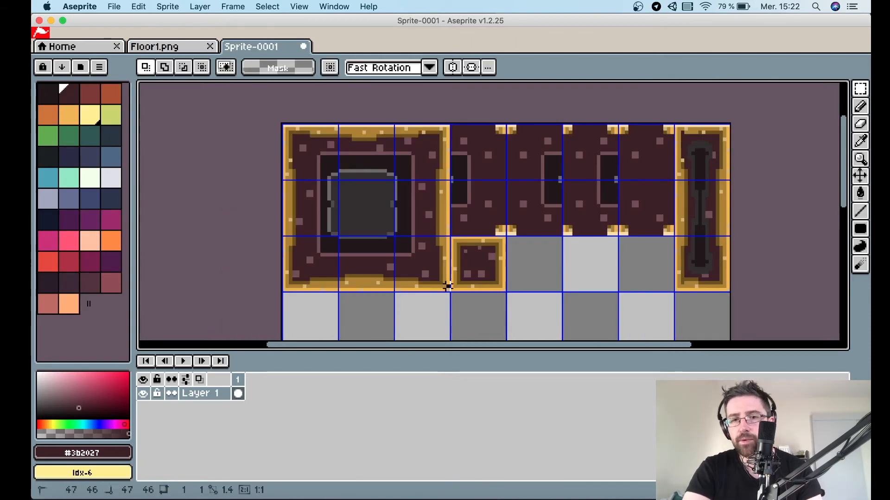
drag(284, 238, 448, 293)
key(super+c)
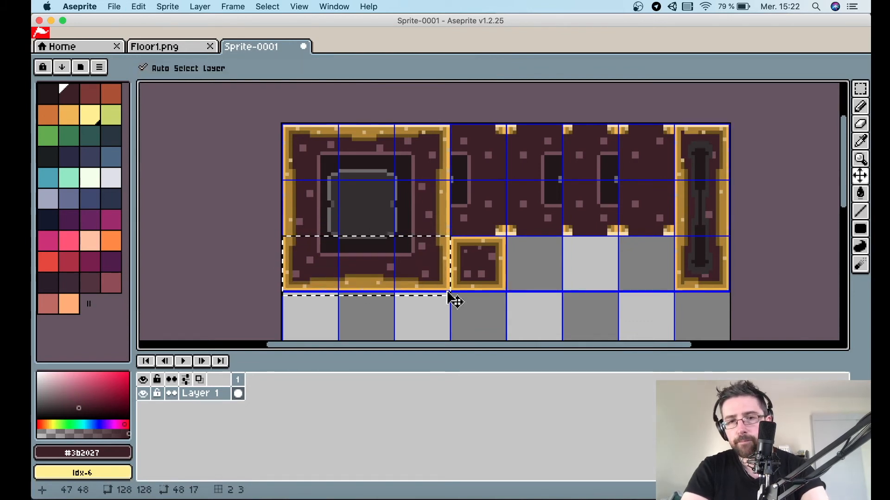
key(super+v)
drag(423, 254, 423, 311)
scroll(496, 292, down, 3)
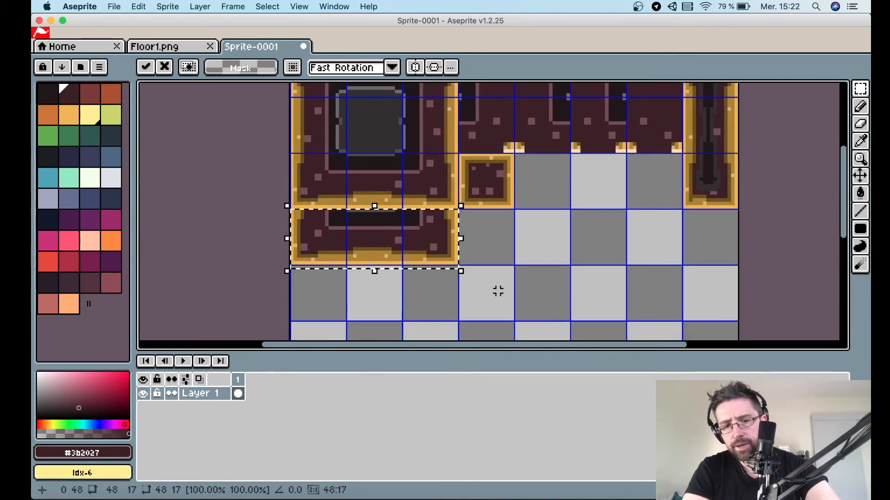
key(shift+v)
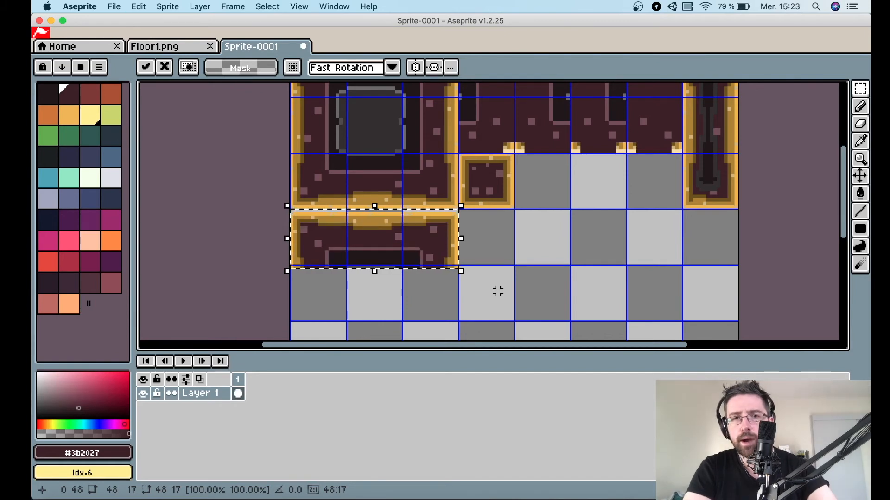
key(Up)
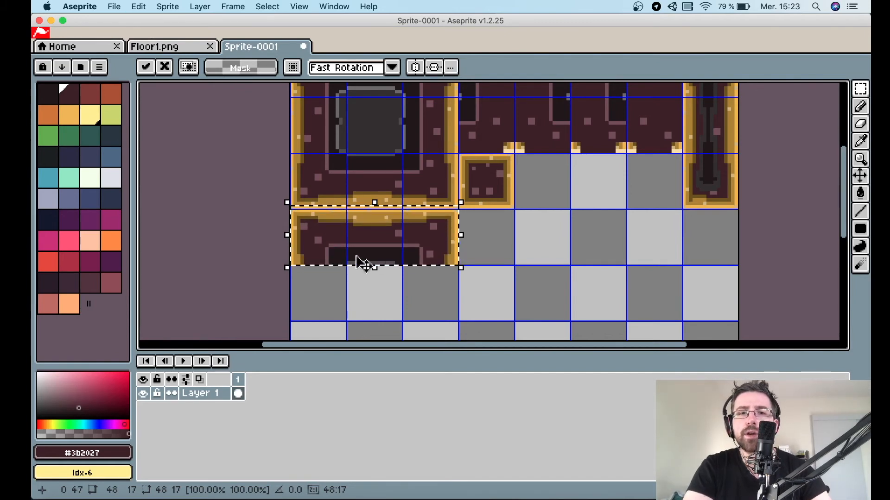
key(Return)
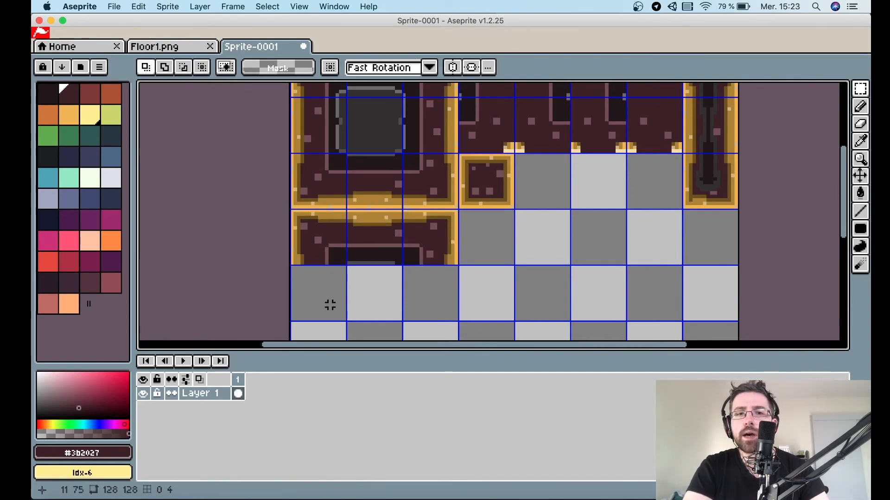
Select and delete a narrow strip at the left end of the flipped edge piece.
click(182, 46)
click(278, 46)
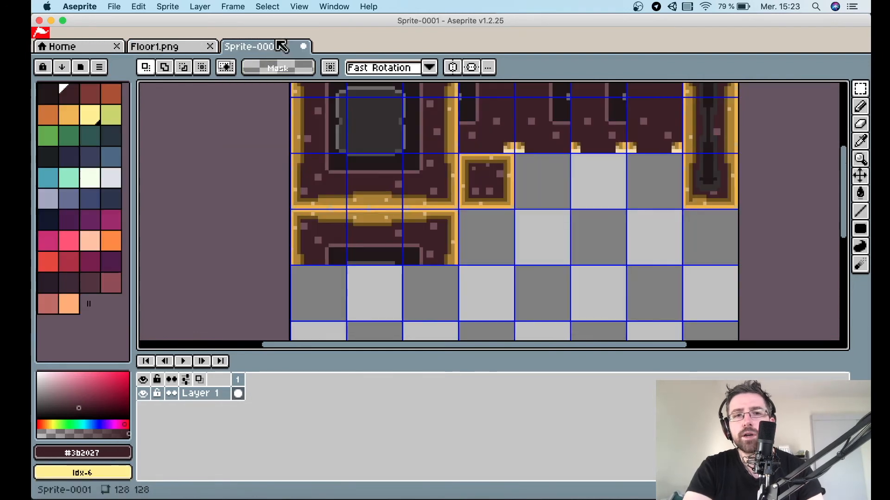
scroll(298, 222, up, 1)
scroll(374, 217, left, 3)
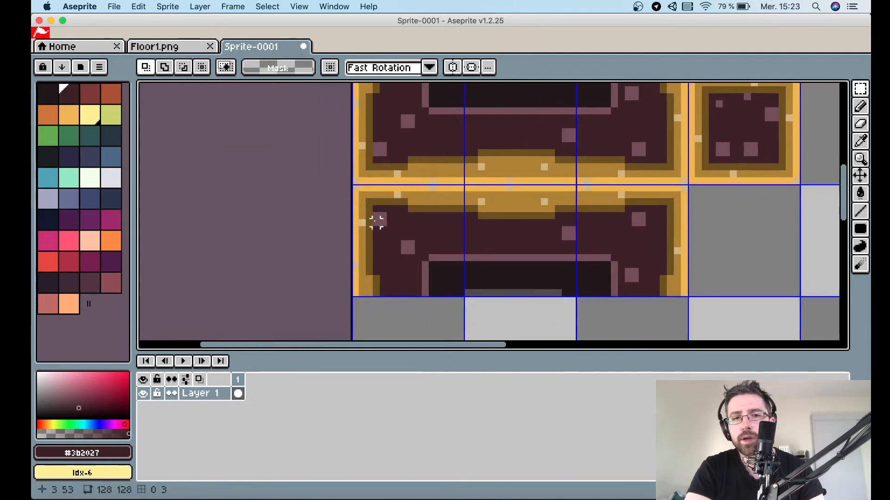
drag(378, 207, 358, 294)
key(Delete)
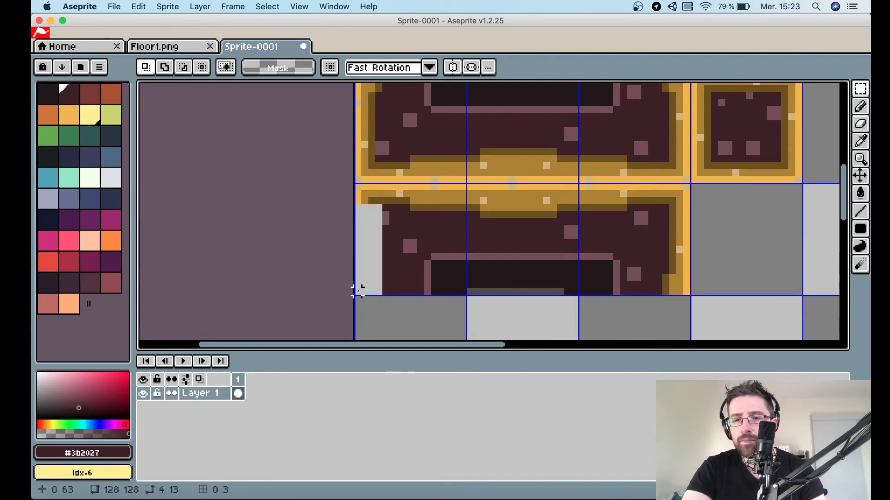
Fill the cleared strip with the dark maroon using the Paint Bucket.
key(i)
key(b)
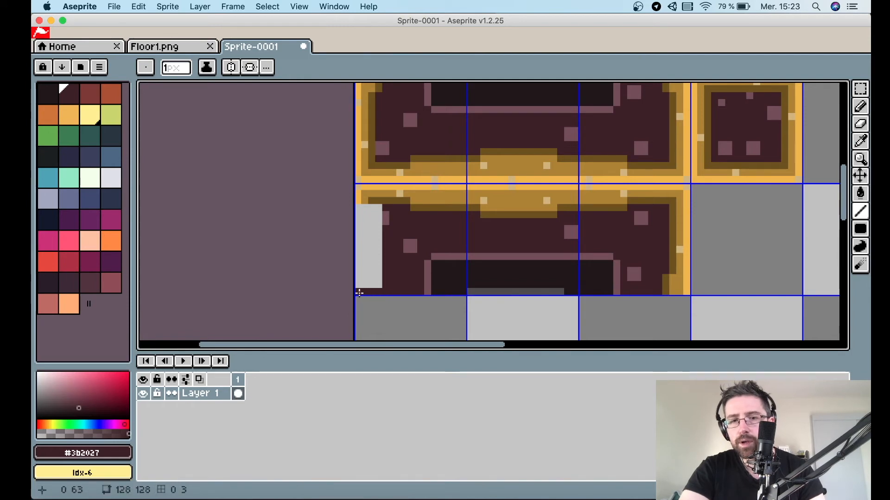
key(g)
click(363, 249)
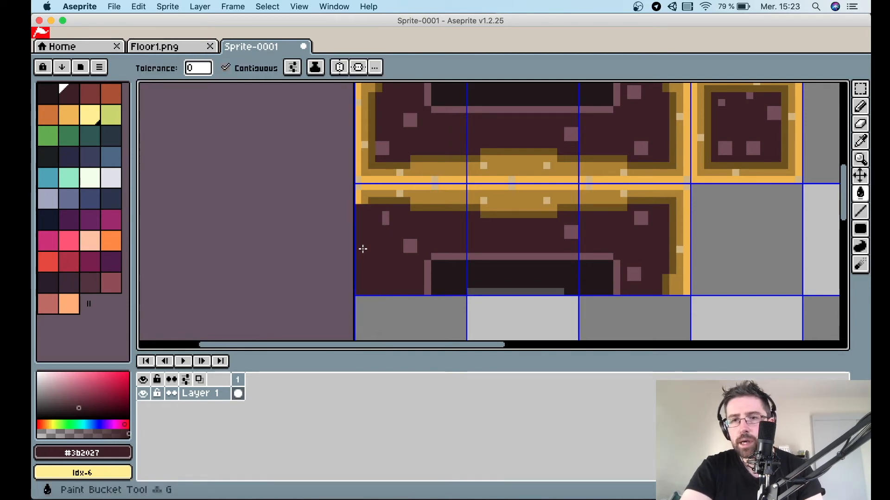
key(l)
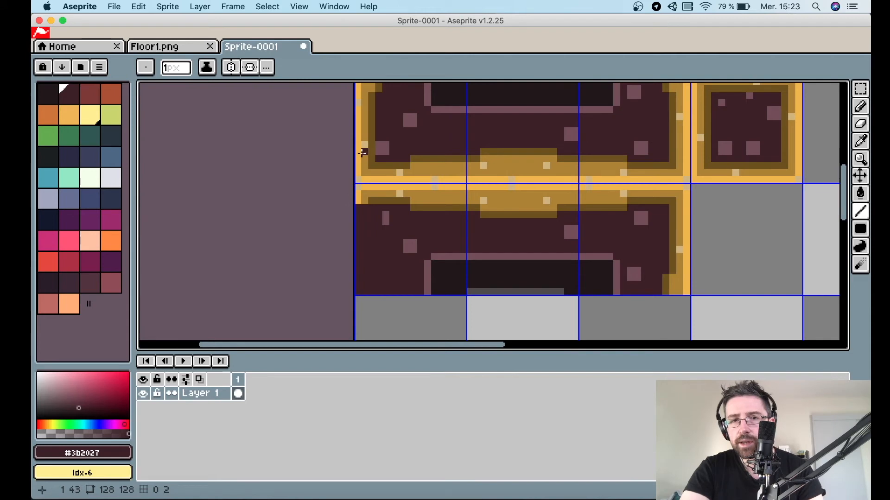
Copy a small gold border section and paste it along the bottom-left edge of the new piece.
key(m)
drag(356, 162, 402, 289)
key(super+c)
key(super+v)
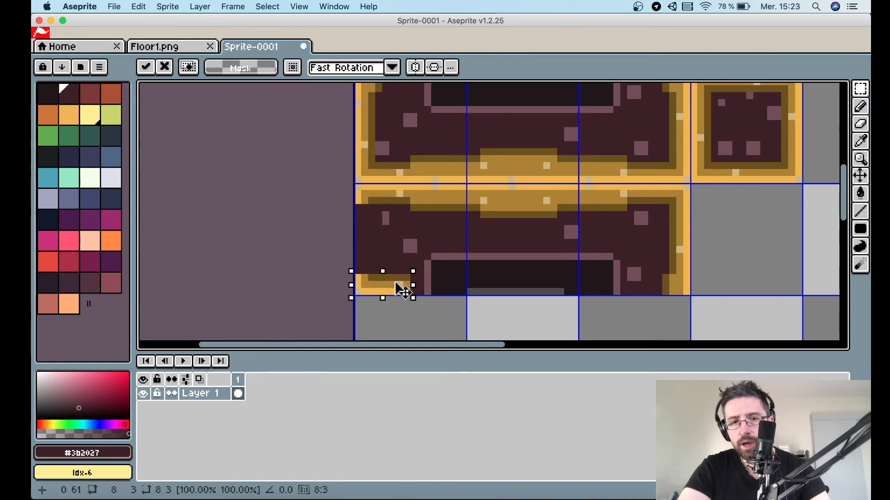
click(169, 46)
click(259, 46)
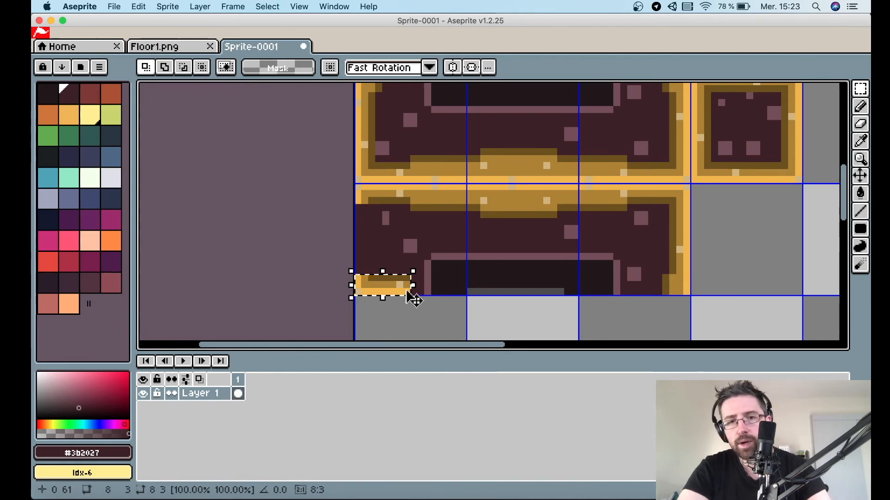
drag(403, 290, 457, 294)
click(427, 318)
Patch the new bottom border with a dark-gold #6c511a line and a mid-gold #ac822e line.
scroll(403, 278, up, 1)
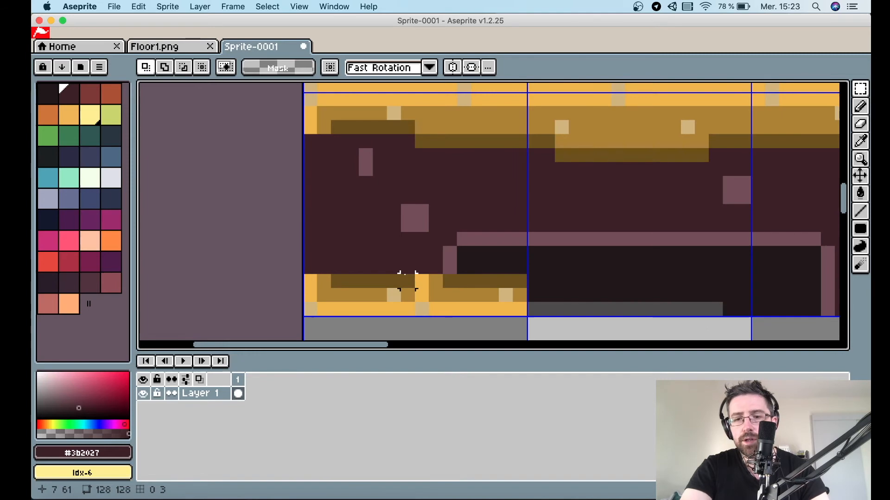
key(i)
click(458, 277)
key(l)
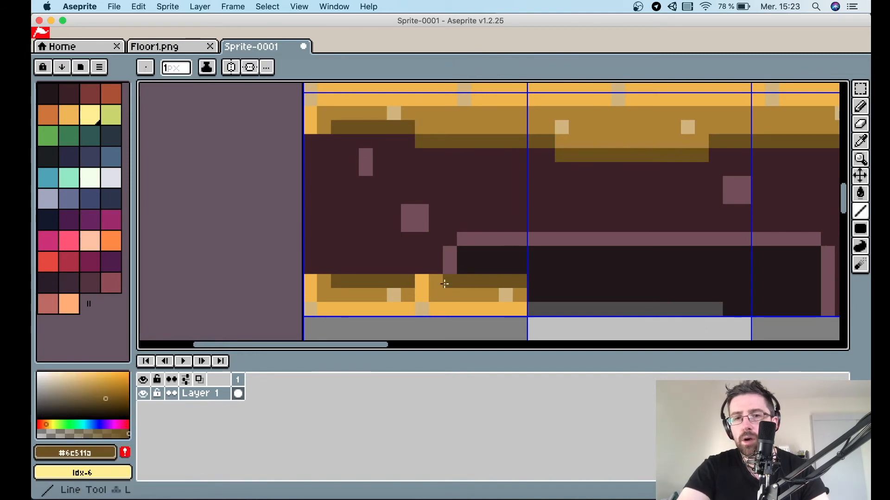
drag(444, 283, 406, 283)
key(i)
click(448, 291)
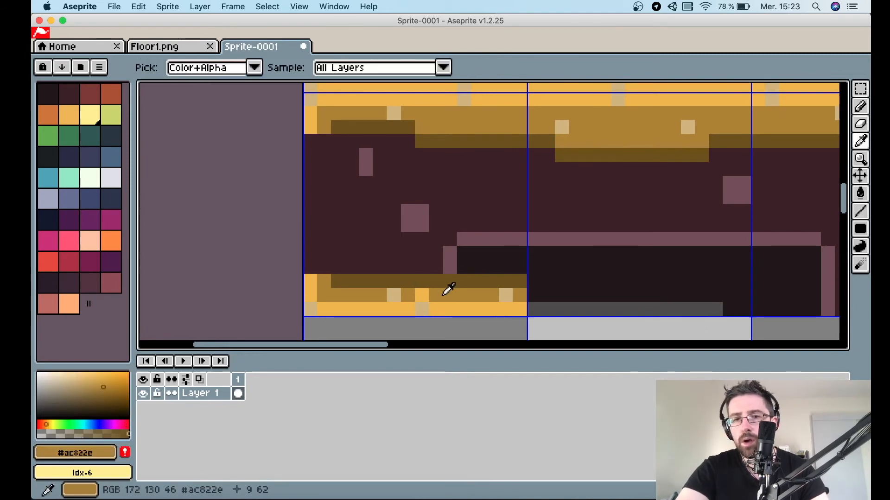
key(l)
click(409, 293)
drag(409, 293, 425, 293)
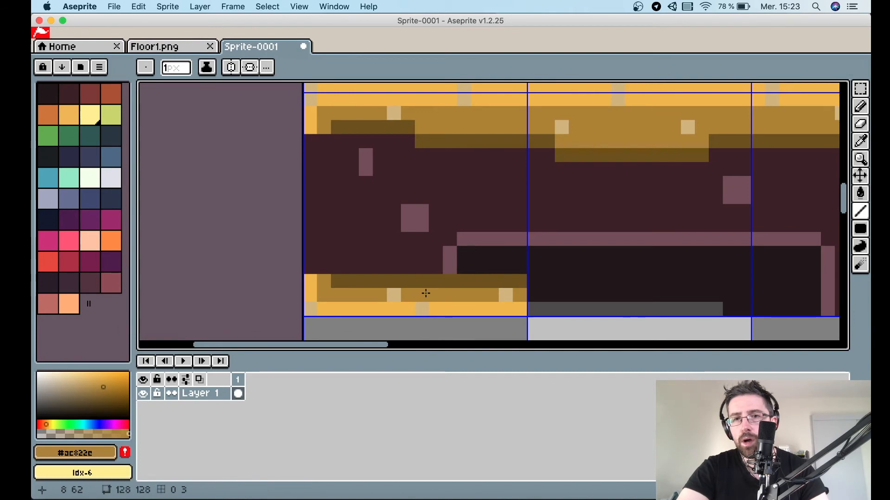
Pick dark maroon #3b2027 and paint out the left end of the inner outline and a speckle in the edge piece.
key(i)
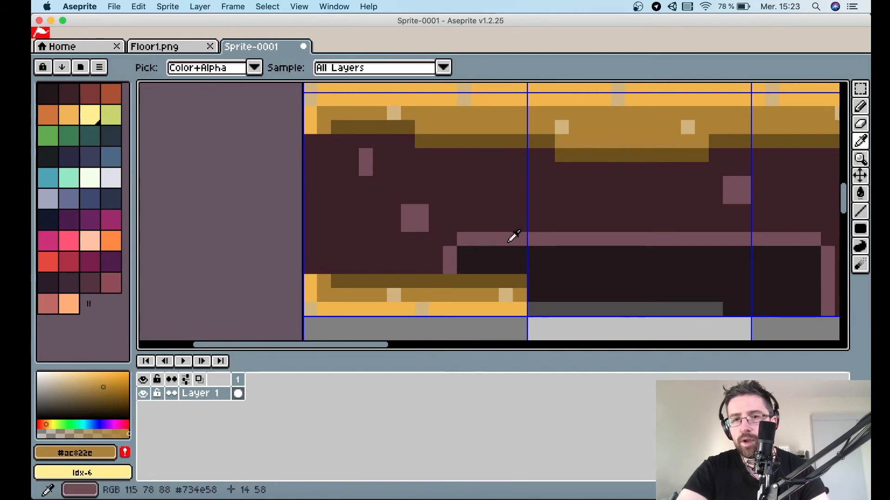
click(516, 192)
key(b)
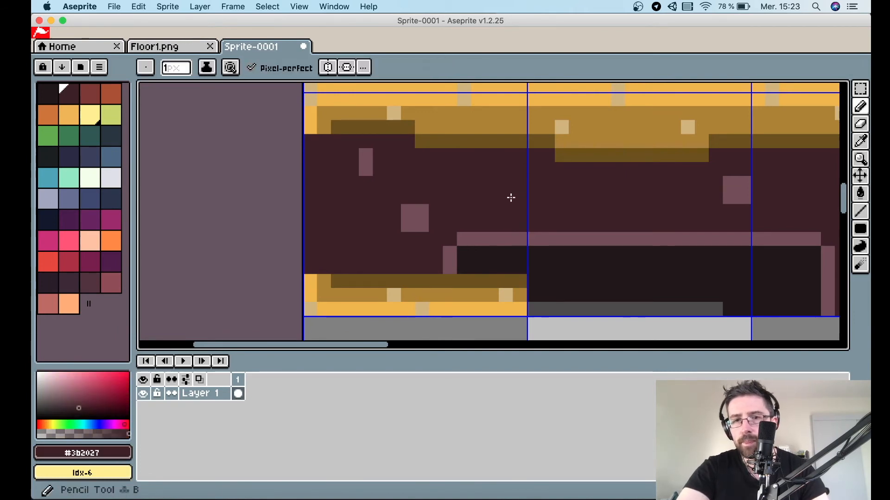
click(522, 235)
click(445, 263)
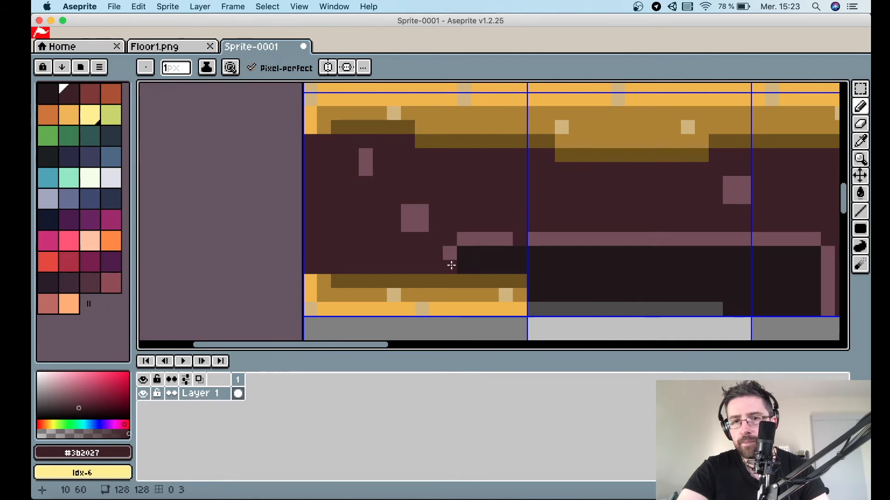
mouse_move(523, 255)
mouse_down()
mouse_move(453, 266)
mouse_move(451, 257)
mouse_move(503, 257)
mouse_move(508, 243)
mouse_move(458, 242)
mouse_up()
click(366, 134)
click(366, 155)
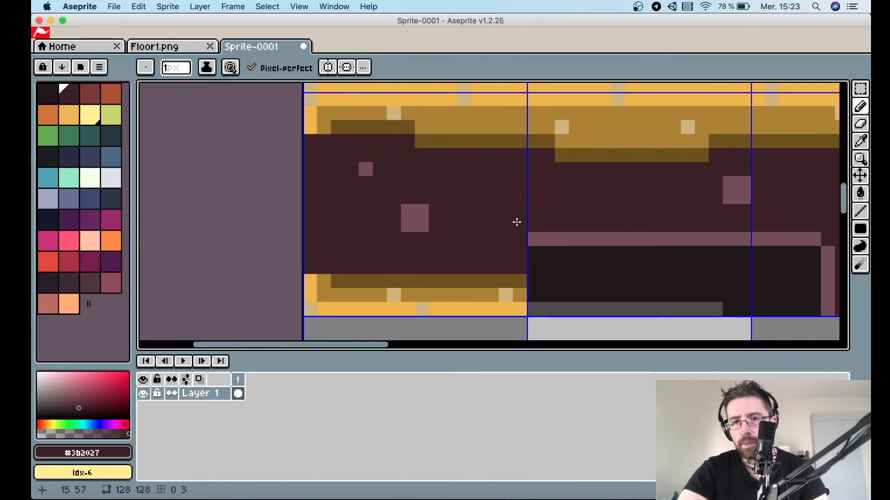
Dot a dark maroon pixel into the bottom gold border of the edge piece.
scroll(516, 221, down, 1)
scroll(504, 223, right, 1)
click(164, 47)
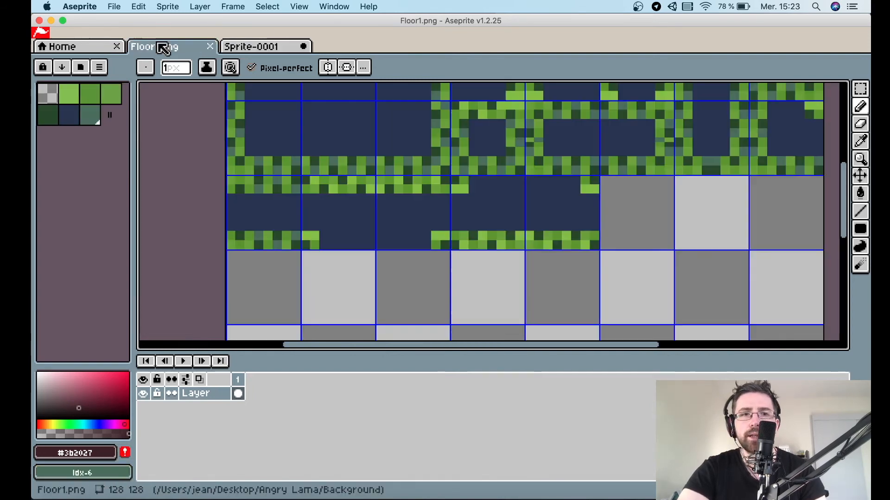
click(261, 48)
click(413, 267)
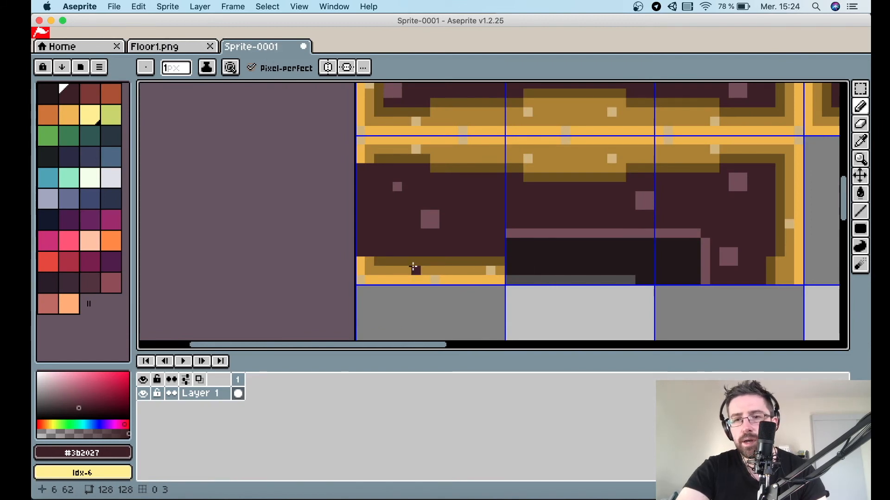
Move a small gold corner piece to close the right end of the short bottom border, checking the Floor1.png reference.
key(m)
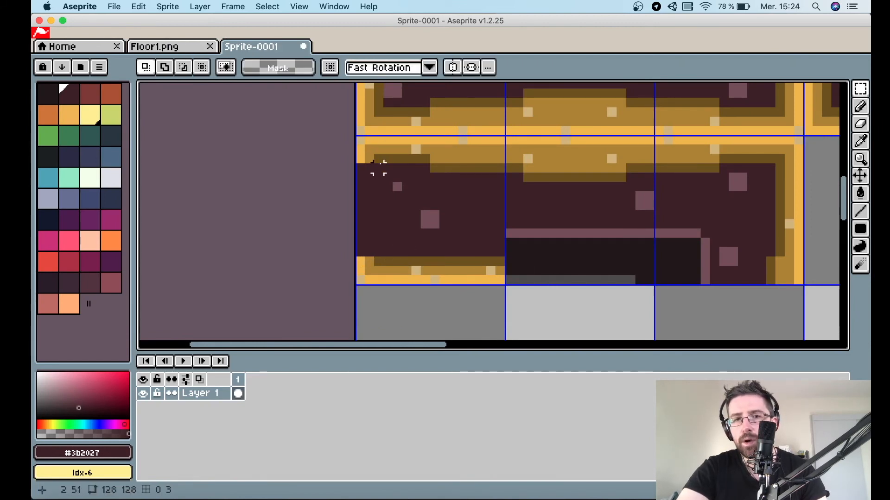
drag(379, 157, 523, 269)
key(v)
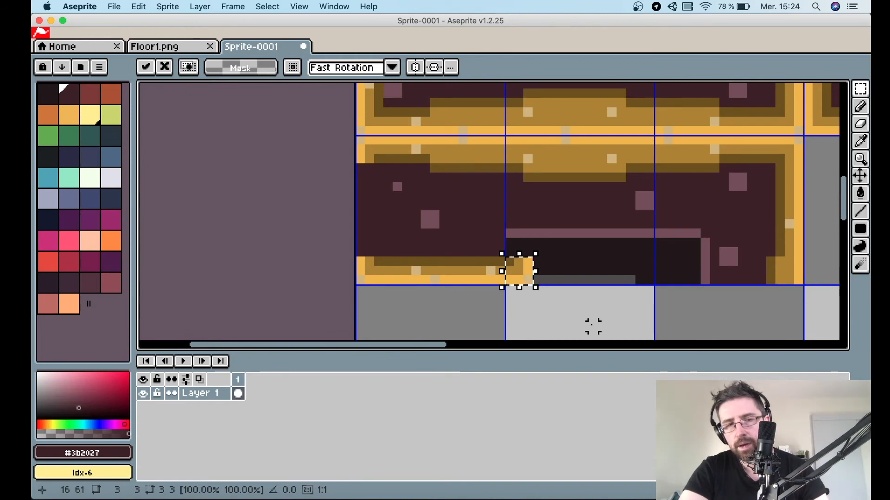
click(175, 48)
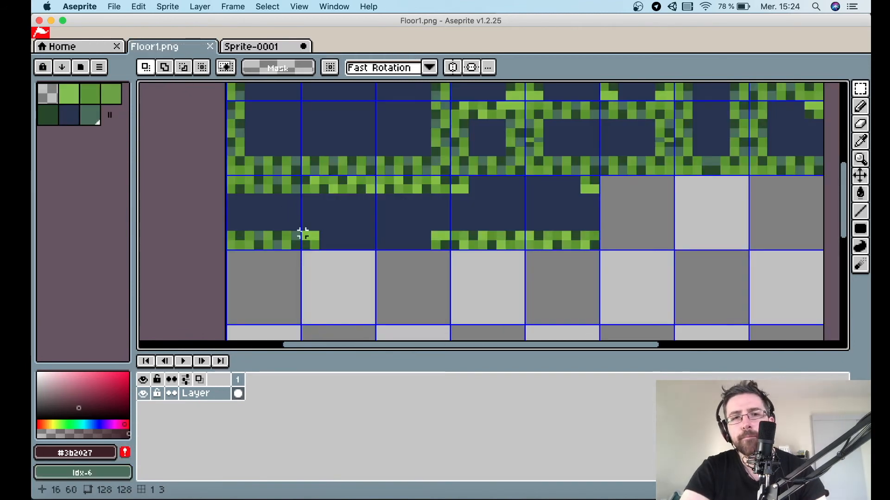
click(276, 47)
key(super+c)
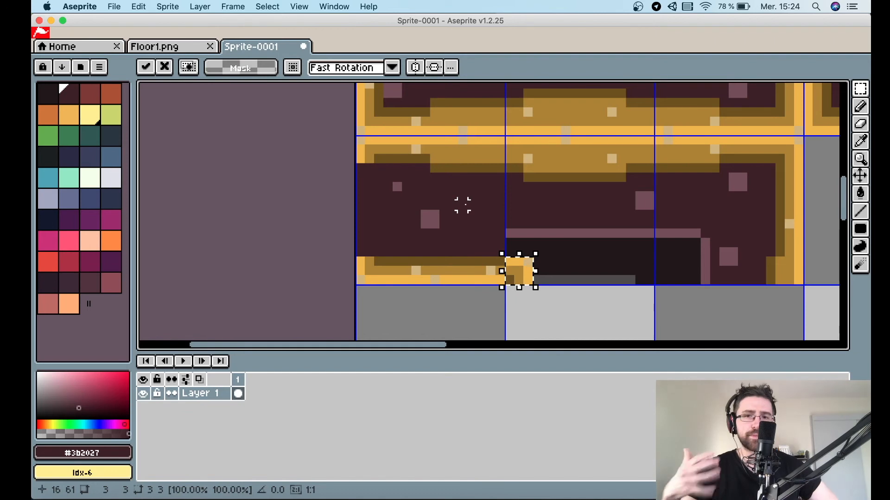
click(584, 205)
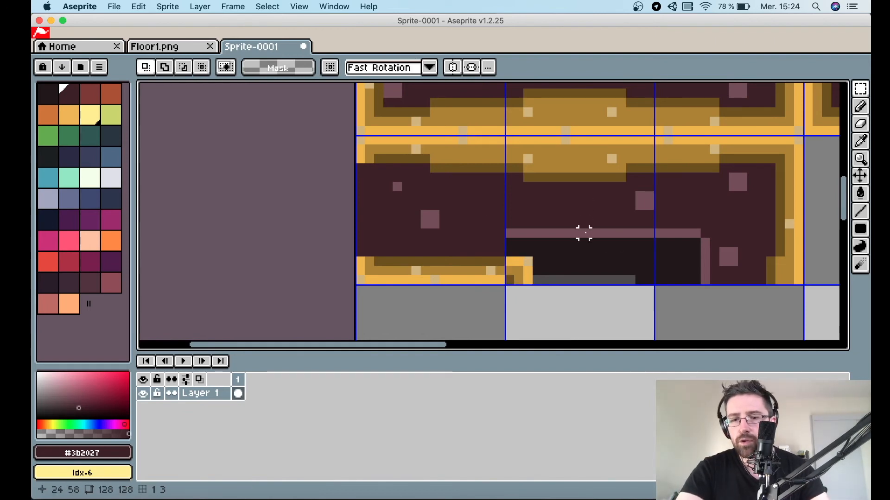
Paint over the pink outline and fill the dark inner area of the edge piece with dark maroon #3b2027.
key(i)
key(b)
mouse_move(536, 233)
mouse_down()
mouse_move(513, 233)
mouse_move(699, 231)
mouse_move(703, 276)
mouse_up()
key(g)
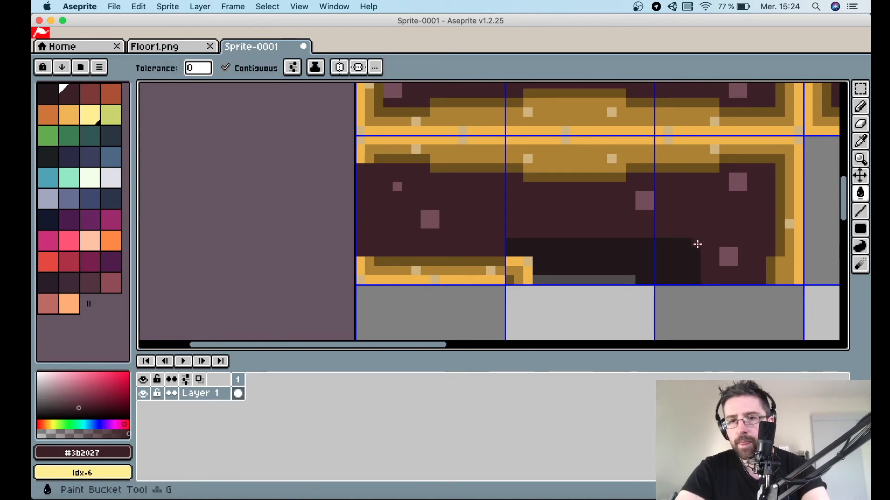
click(654, 247)
click(604, 280)
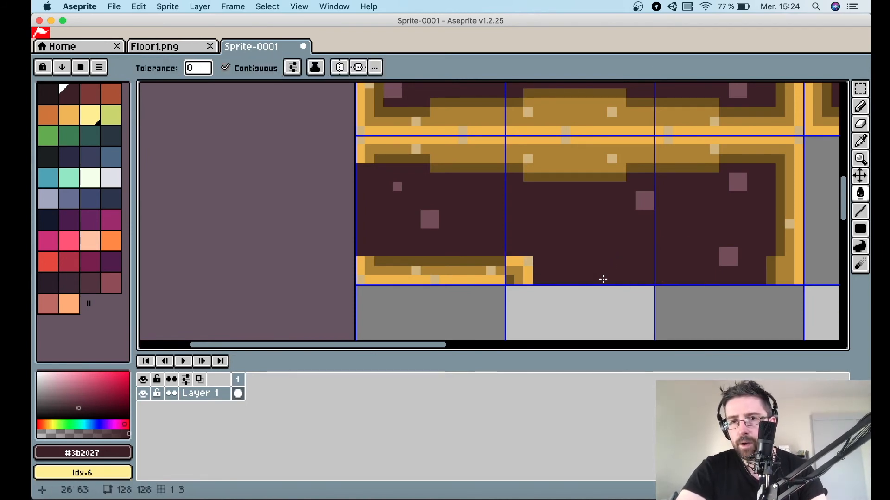
Duplicate the middle edge tile into the next cell to the right and flip the copy horizontally.
scroll(602, 279, down, 3)
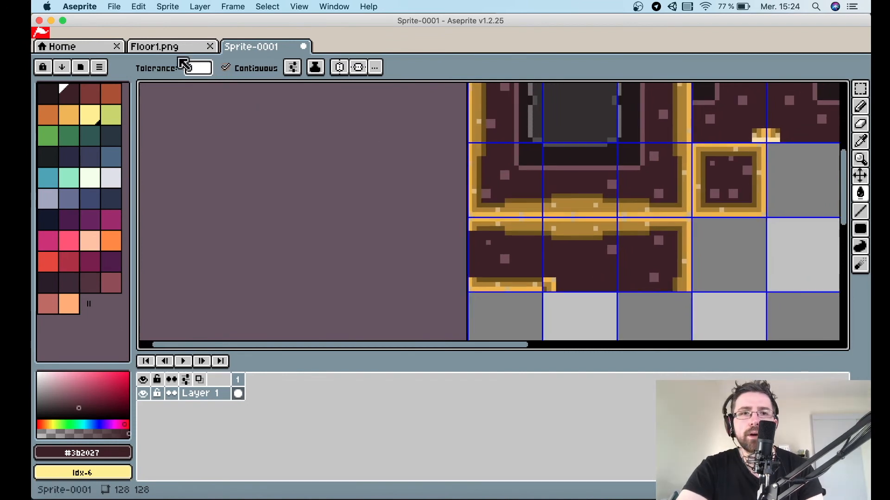
click(178, 48)
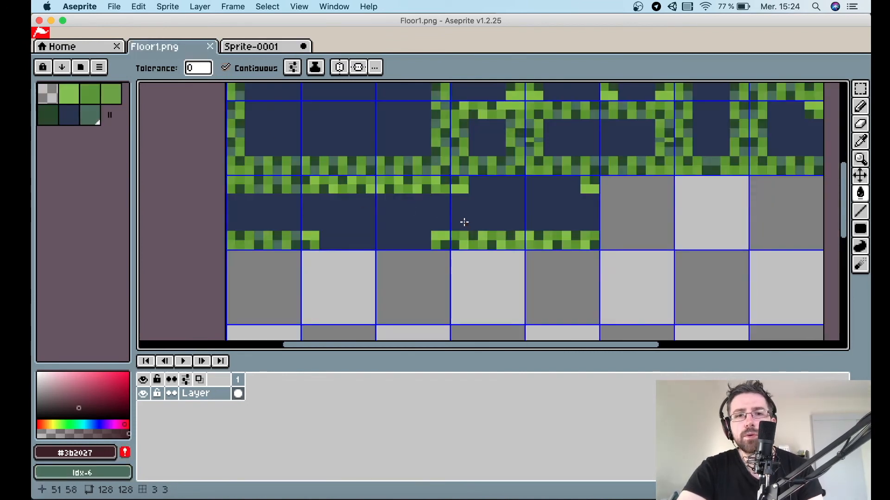
click(254, 47)
key(m)
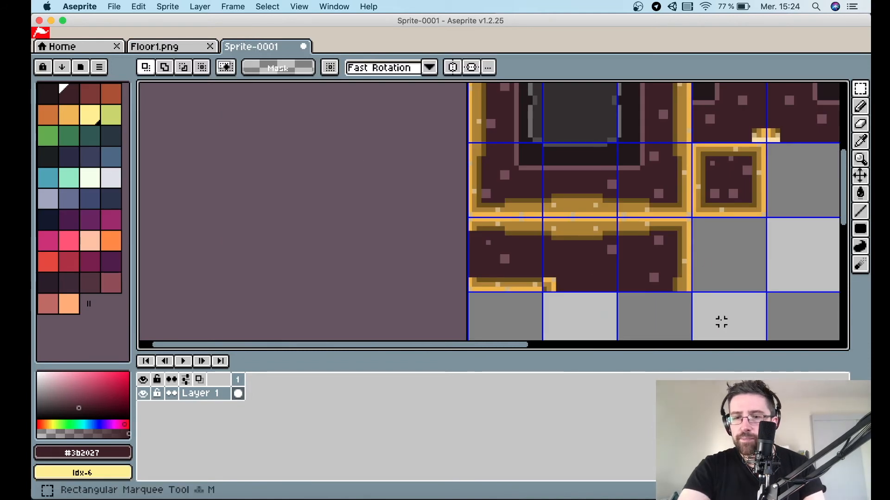
drag(698, 294, 618, 219)
key(Delete)
drag(613, 289, 543, 218)
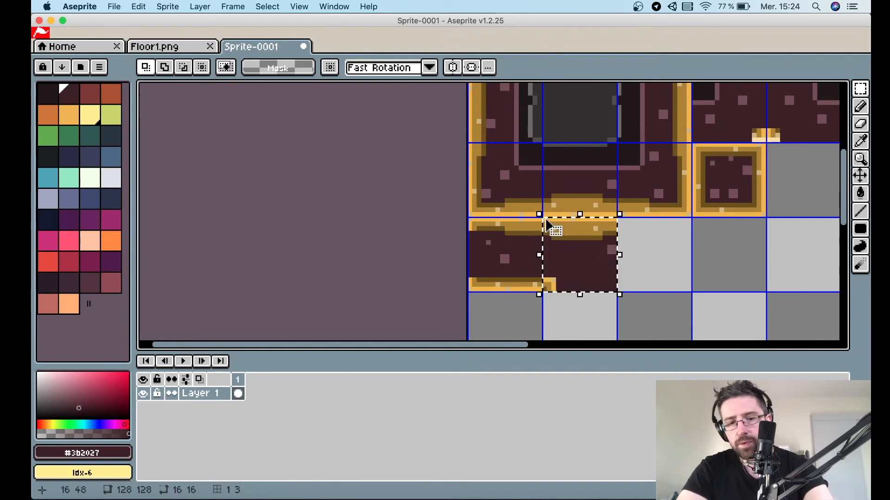
click(547, 225)
drag(588, 242, 662, 247)
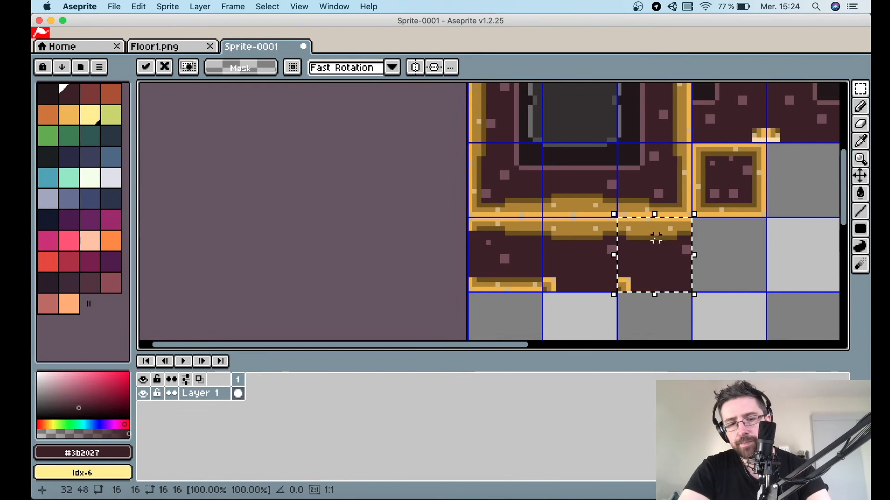
key(shift+h)
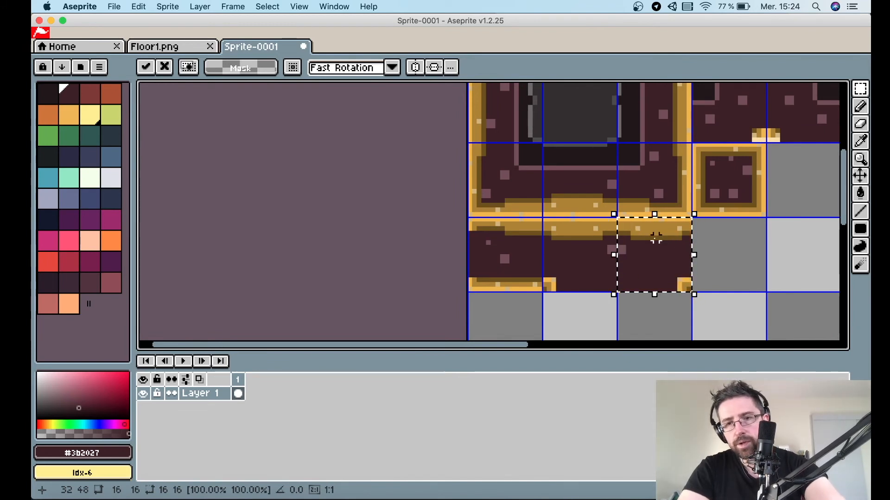
click(716, 280)
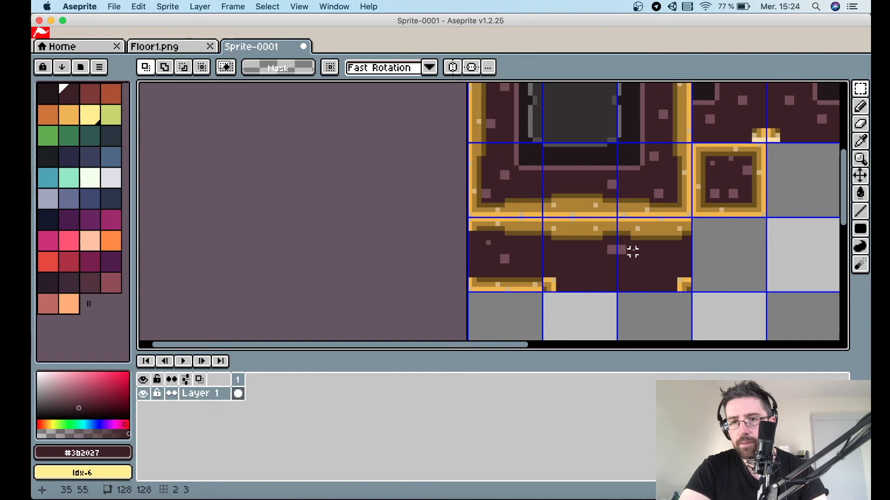
Trim the copied speck with dark maroon, pick #734c58 and paint a small replacement speck nearby.
scroll(632, 251, up, 3)
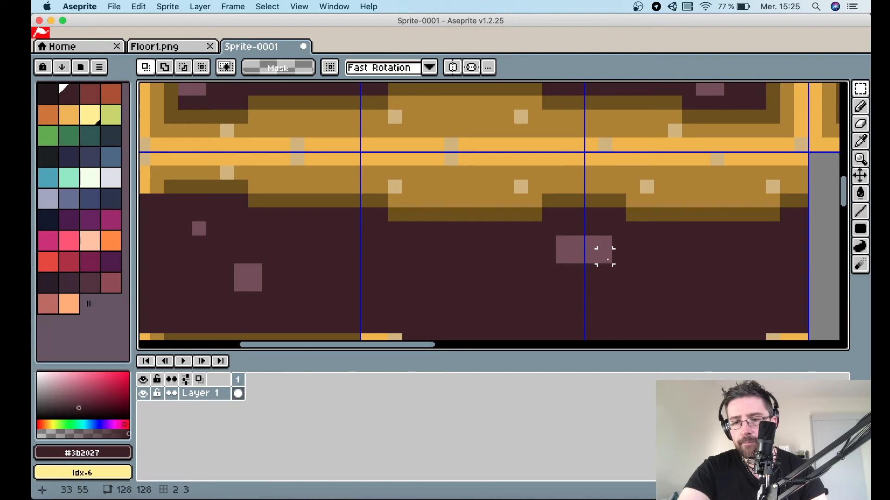
key(b)
click(594, 238)
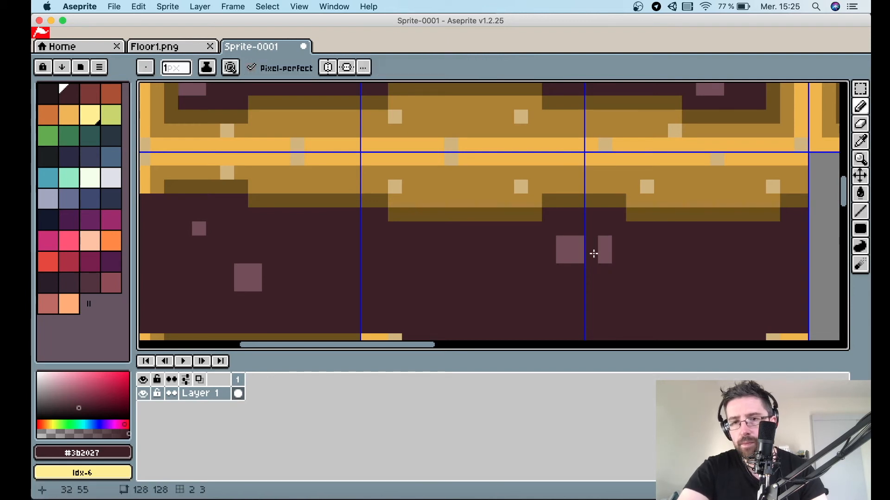
click(602, 244)
key(i)
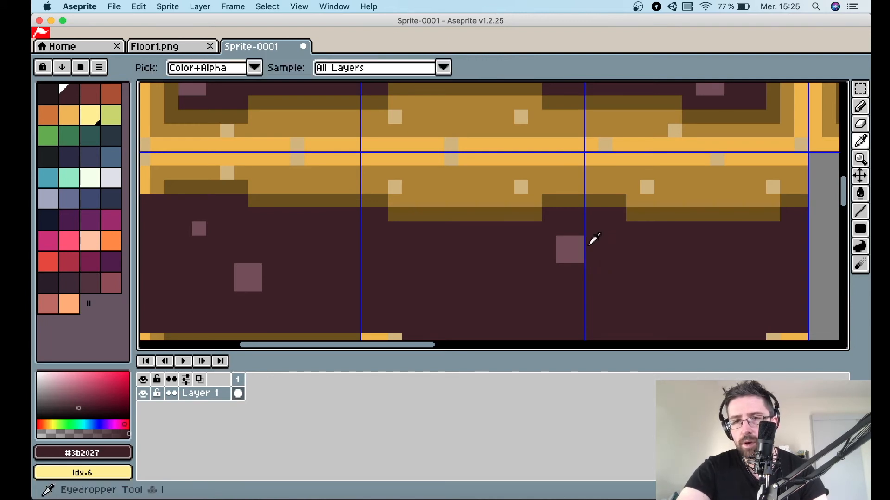
click(559, 252)
scroll(561, 249, down, 4)
key(b)
mouse_move(628, 223)
mouse_down()
mouse_move(629, 239)
mouse_move(655, 251)
mouse_move(655, 230)
mouse_move(640, 235)
mouse_up()
scroll(641, 235, down, 3)
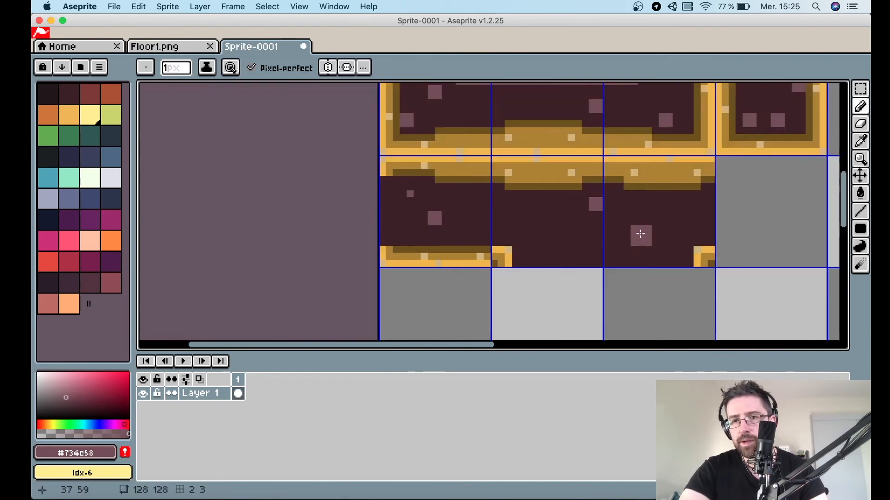
Copy the edge piece's right two cells into the neighbouring cells, flip the copy vertically and nudge it up.
scroll(640, 234, right, 5)
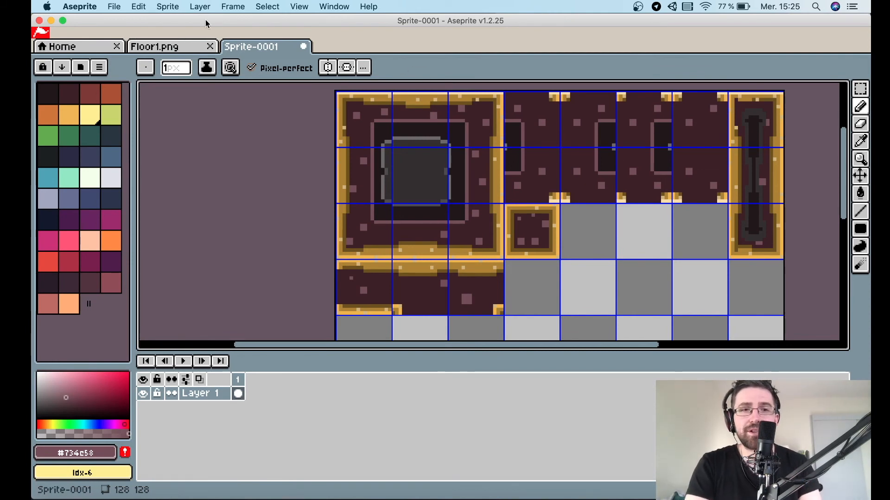
click(157, 46)
scroll(467, 229, up, 3)
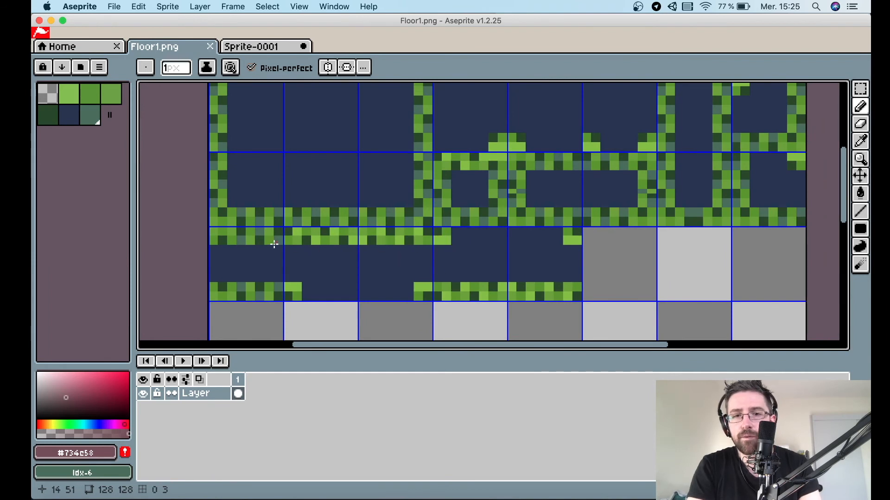
click(285, 47)
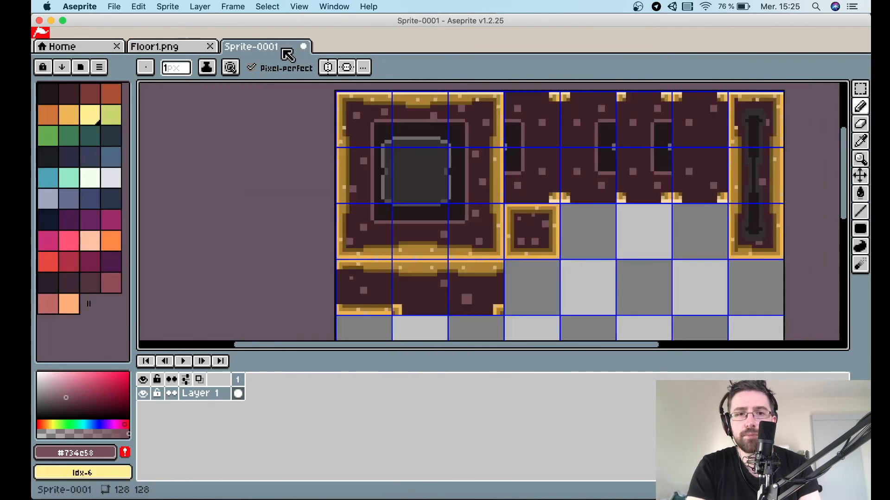
key(m)
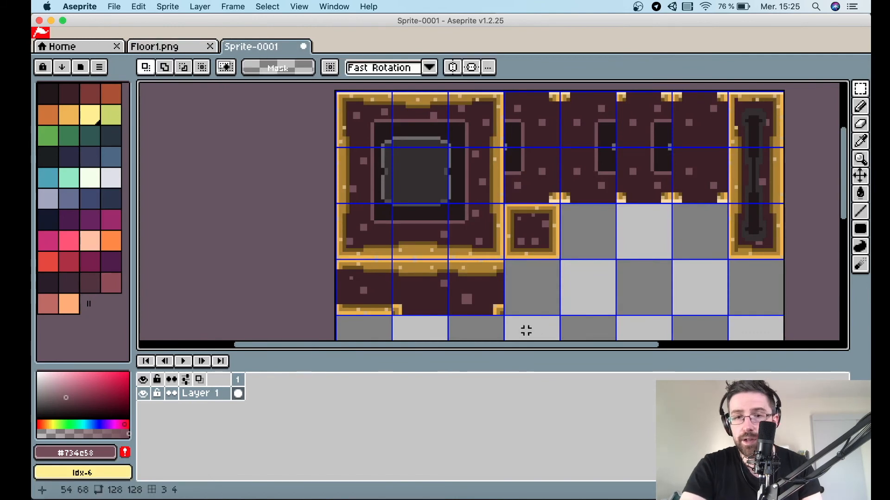
scroll(486, 318, up, 3)
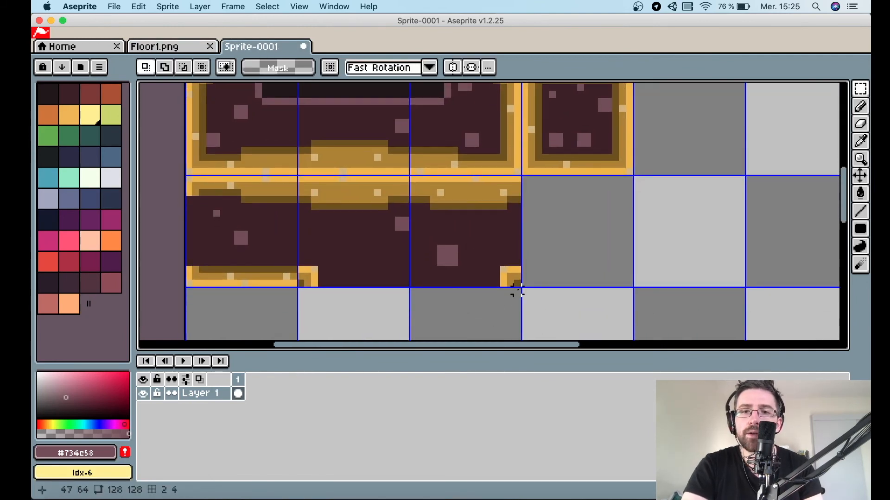
drag(516, 290, 298, 176)
key(v)
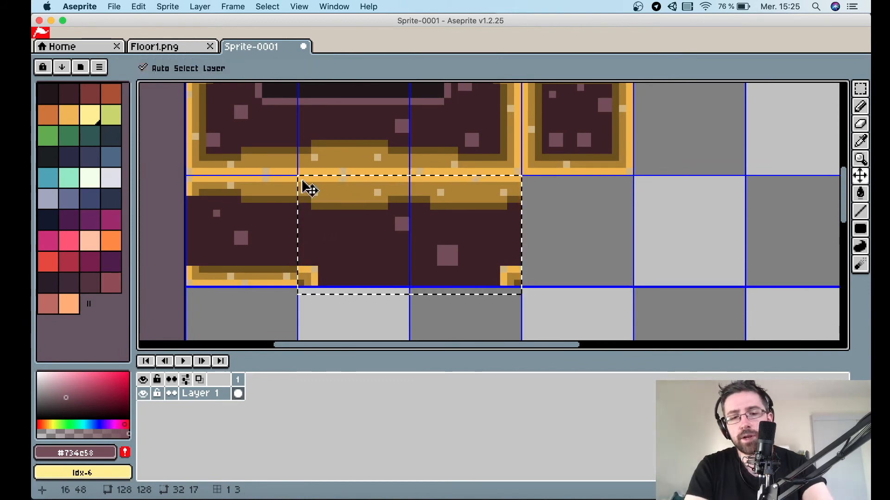
key(m)
drag(338, 199, 561, 191)
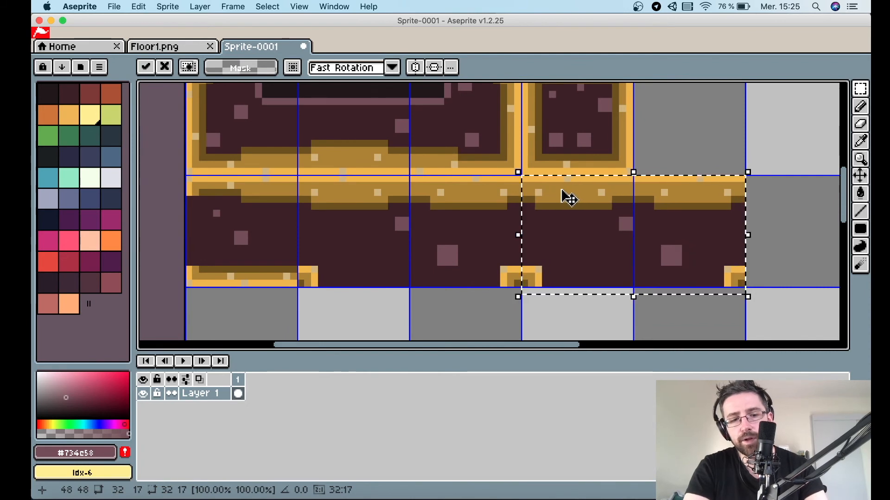
key(shift+v)
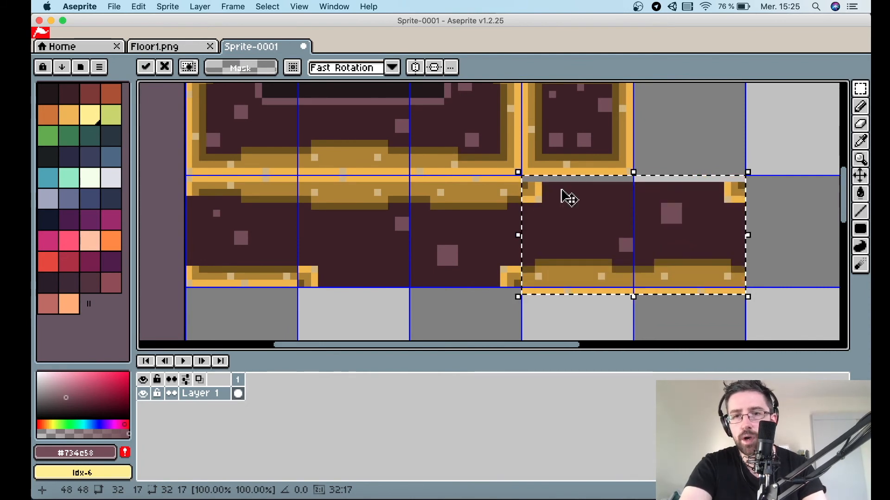
key(Up)
click(797, 248)
Compare the tileset pieces against the Floor1.png reference.
scroll(769, 248, down, 2)
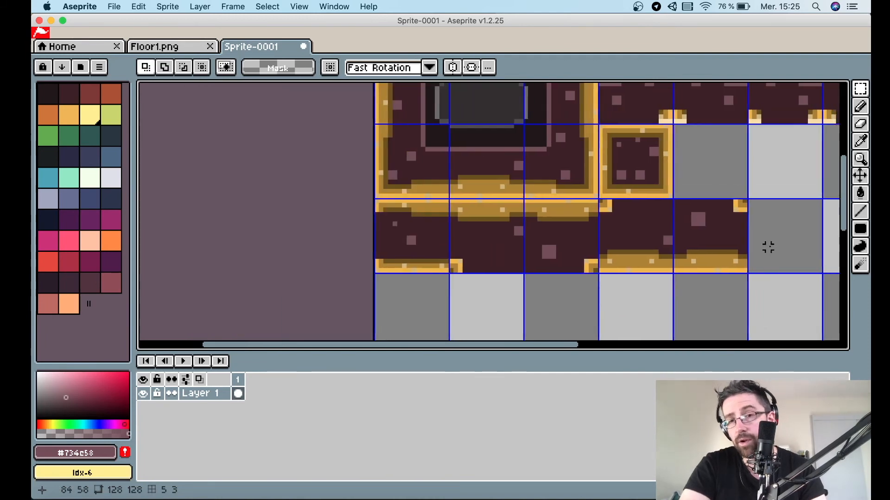
scroll(767, 248, right, 6)
scroll(768, 247, down, 1)
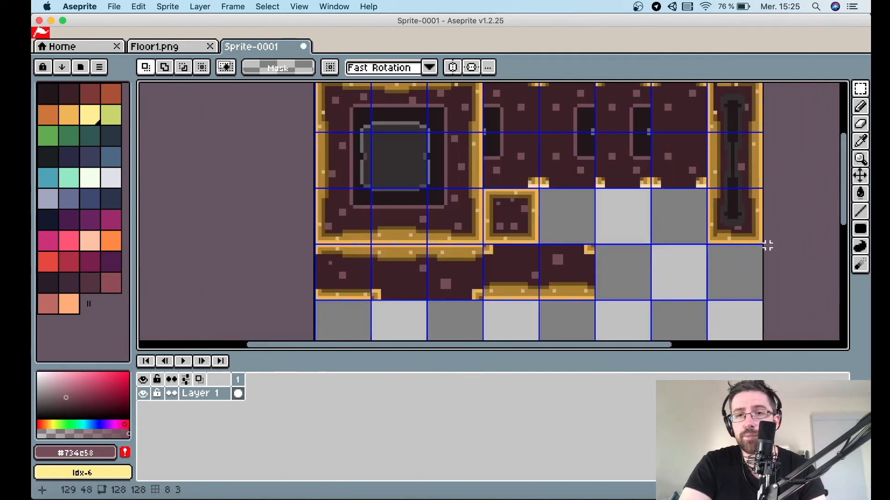
click(172, 48)
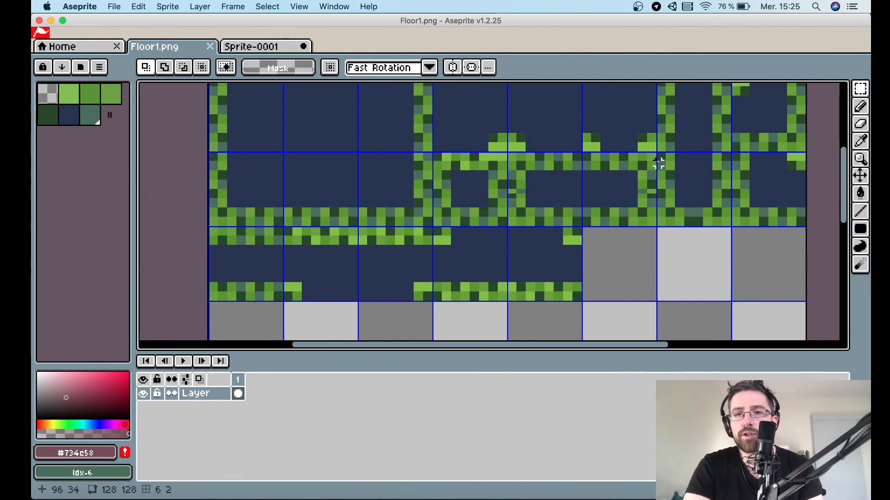
click(255, 46)
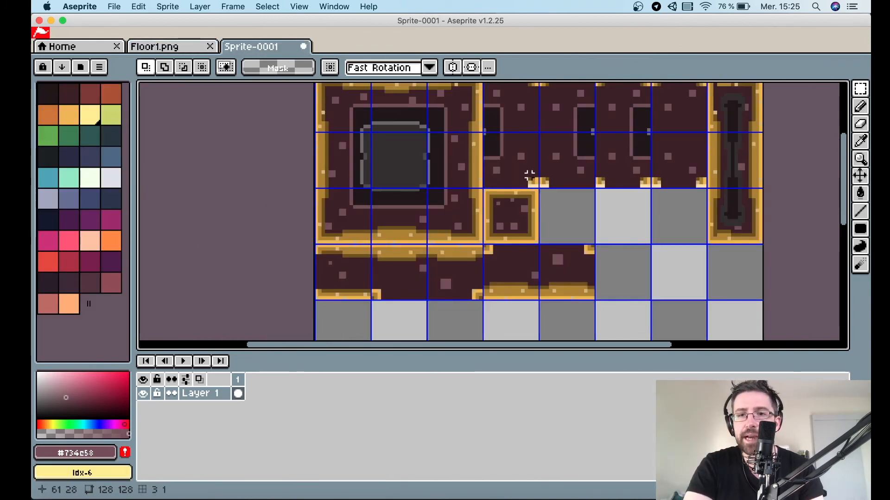
scroll(575, 210, up, 3)
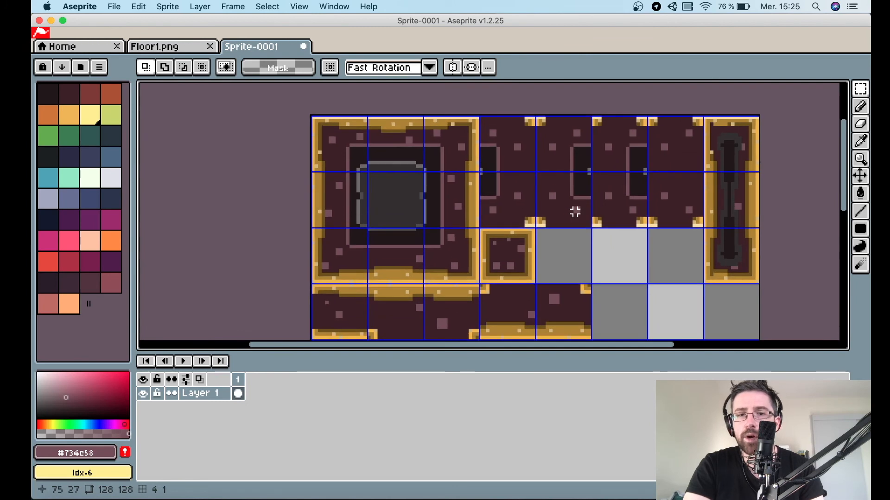
scroll(574, 211, down, 2)
scroll(575, 210, up, 2)
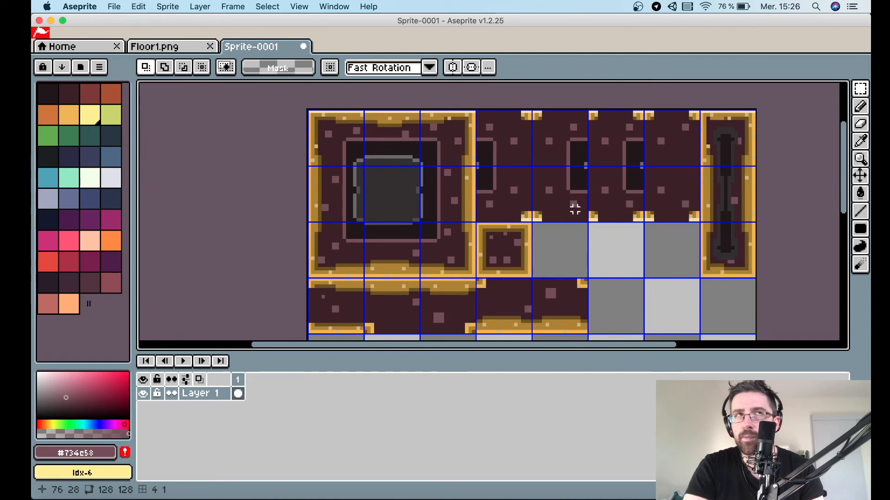
scroll(522, 265, up, 2)
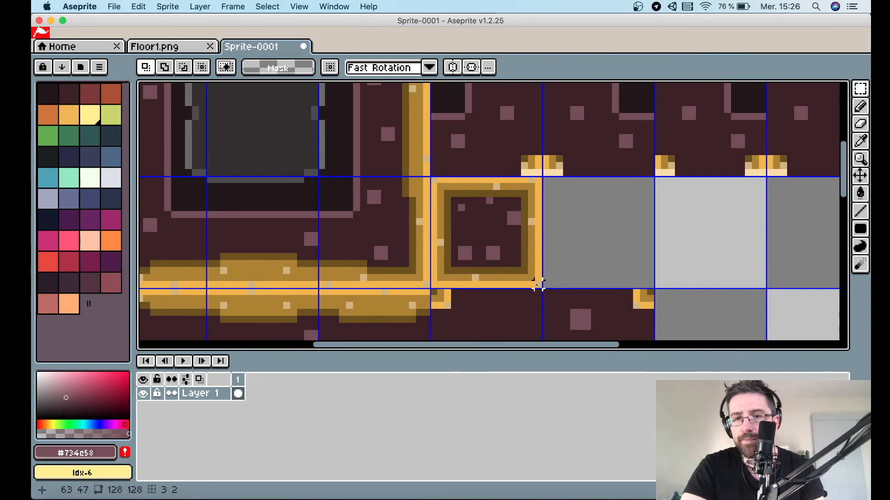
Copy the small gold-framed tile and paste a duplicate into the cell to its right.
drag(540, 285, 434, 180)
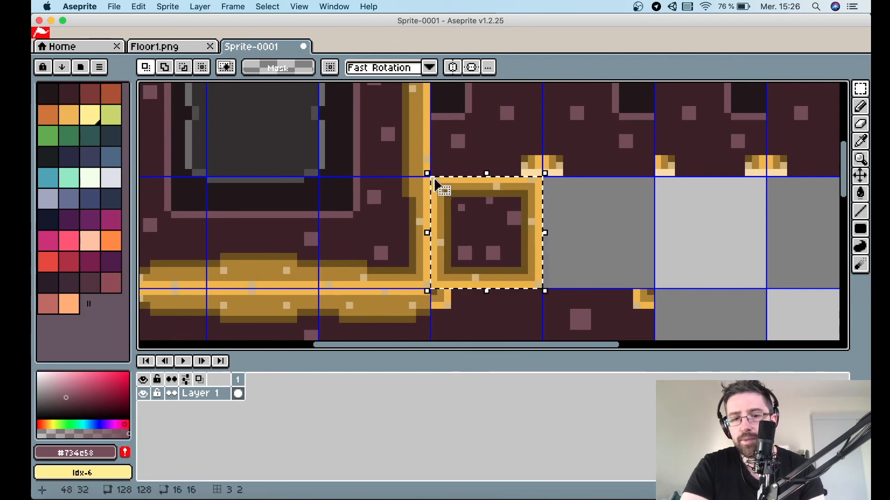
key(super+c)
key(super+v)
drag(491, 207, 624, 215)
click(675, 229)
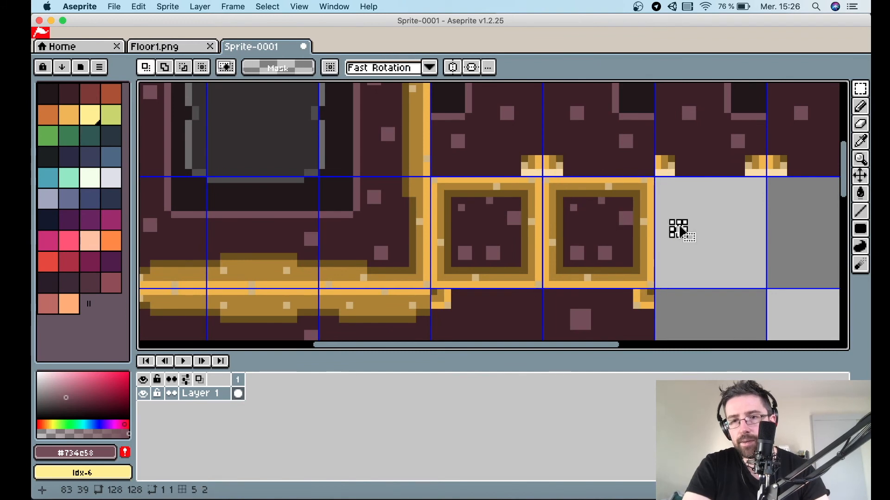
Select the right half of the duplicated gold-framed tile and move it one cell to the right to widen the frame.
drag(649, 284, 597, 174)
drag(620, 209, 737, 208)
click(678, 222)
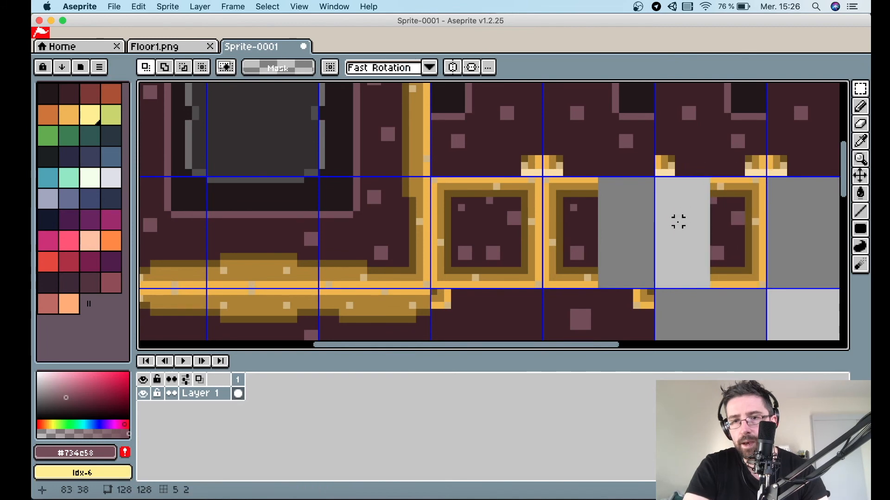
Copy a middle strip of the widened frame, flip it vertically and paste it into the gap.
scroll(587, 214, down, 1)
scroll(598, 204, up, 2)
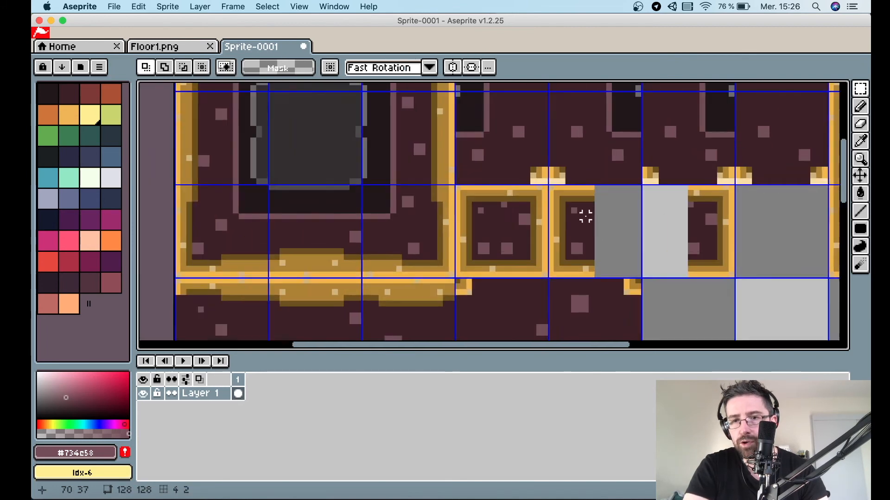
drag(613, 308, 626, 184)
key(super+c)
key(super+v)
key(shift+v)
key(shift+v)
key(shift+v)
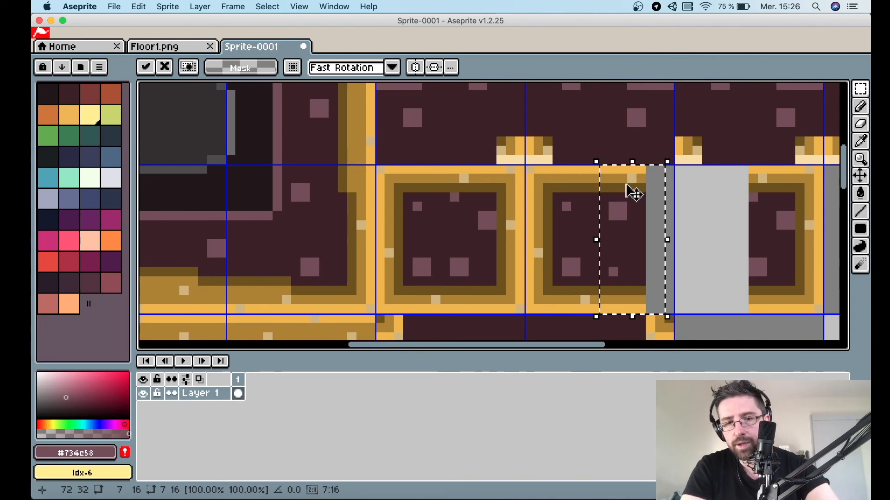
key(super+c)
key(super+v)
drag(637, 203, 682, 204)
key(shift+v)
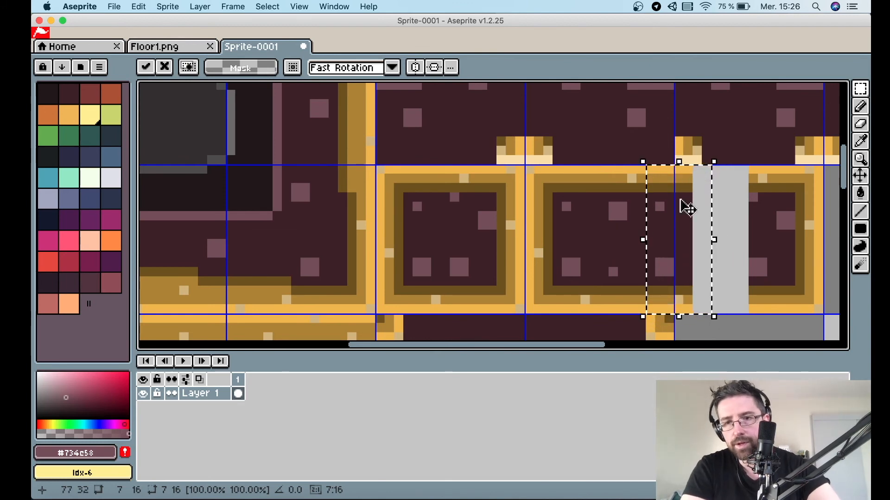
Shift the pasted strip further right and fill the last one-pixel column of the gap with a copied strip.
drag(682, 242, 739, 238)
key(shift+h)
key(shift+h)
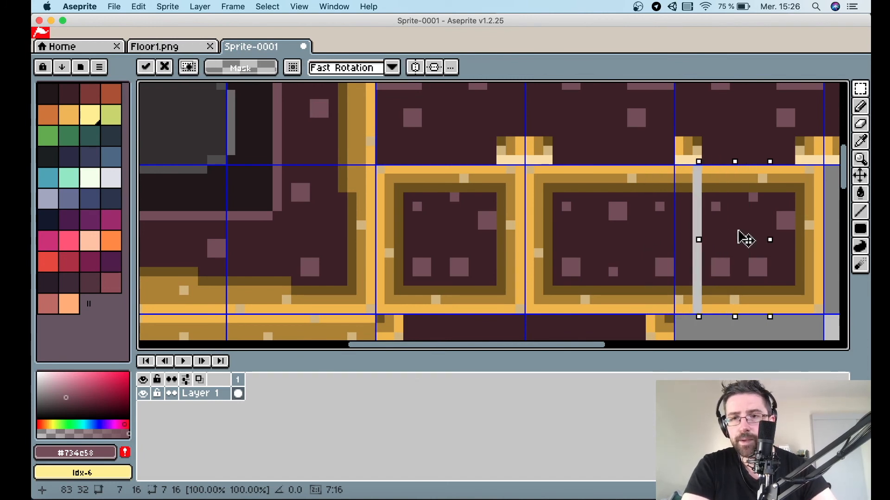
key(shift+v)
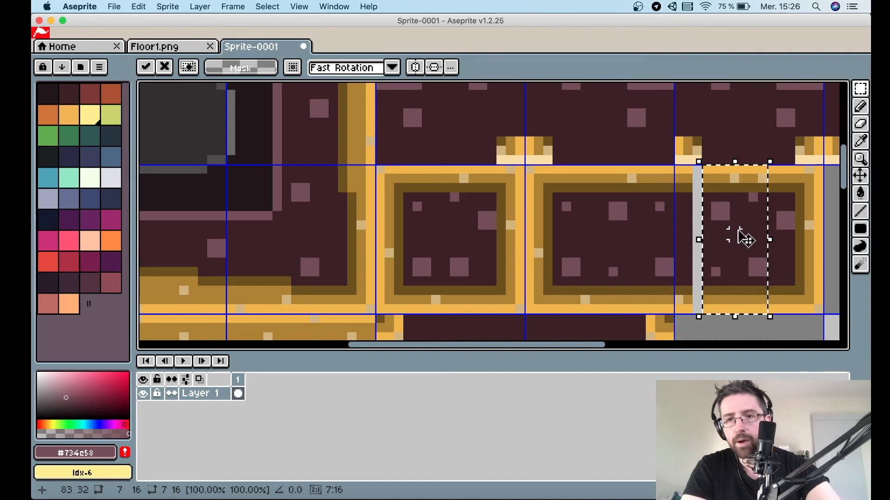
click(725, 329)
drag(706, 319, 706, 216)
drag(705, 173, 705, 173)
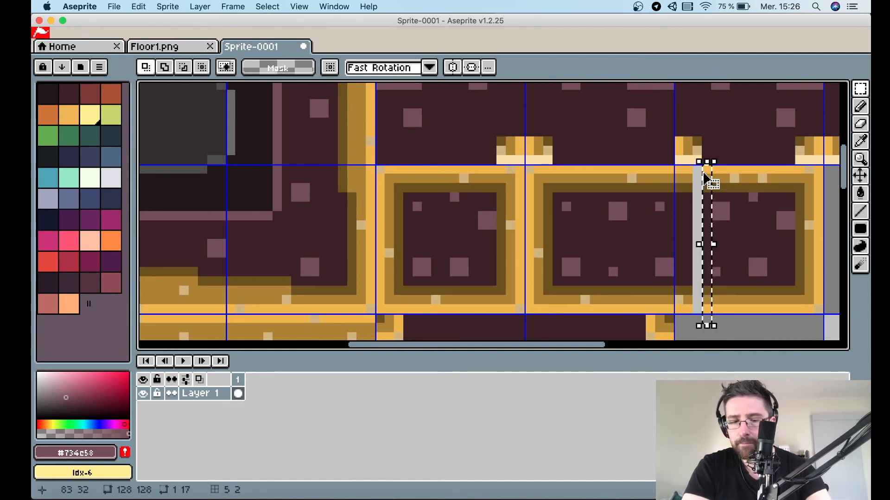
key(super+c)
key(super+v)
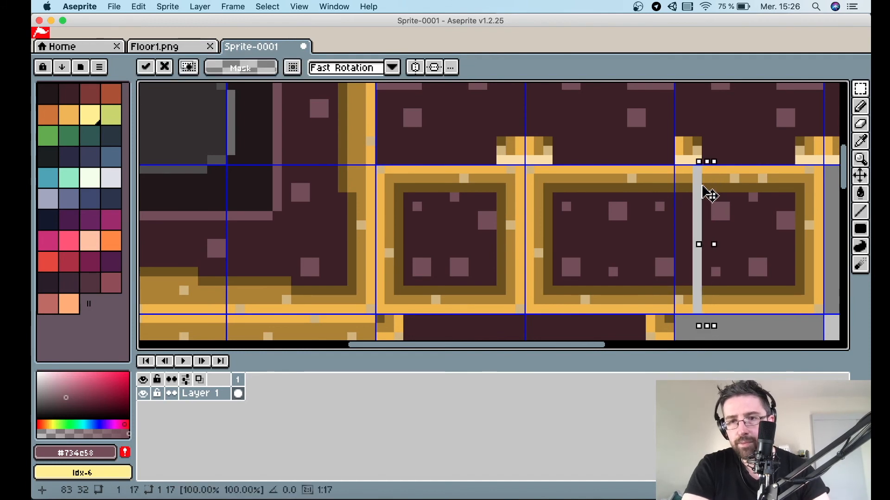
scroll(705, 196, down, 3)
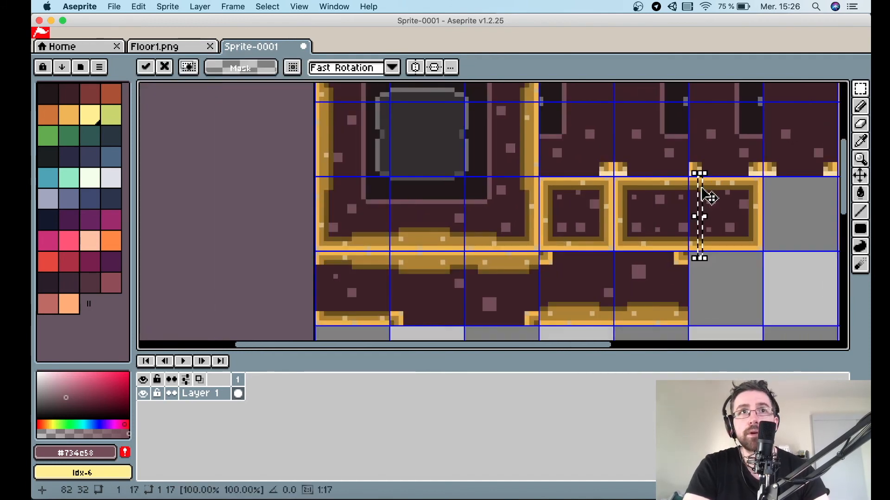
click(737, 277)
Compare the widened frame with the Floor1.png reference.
scroll(737, 276, down, 1)
scroll(736, 277, right, 3)
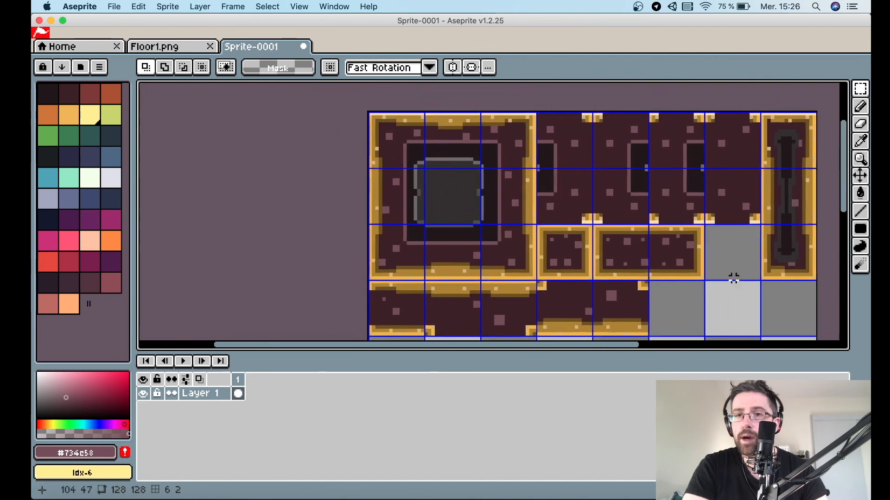
click(176, 45)
scroll(644, 233, right, 2)
scroll(644, 233, up, 1)
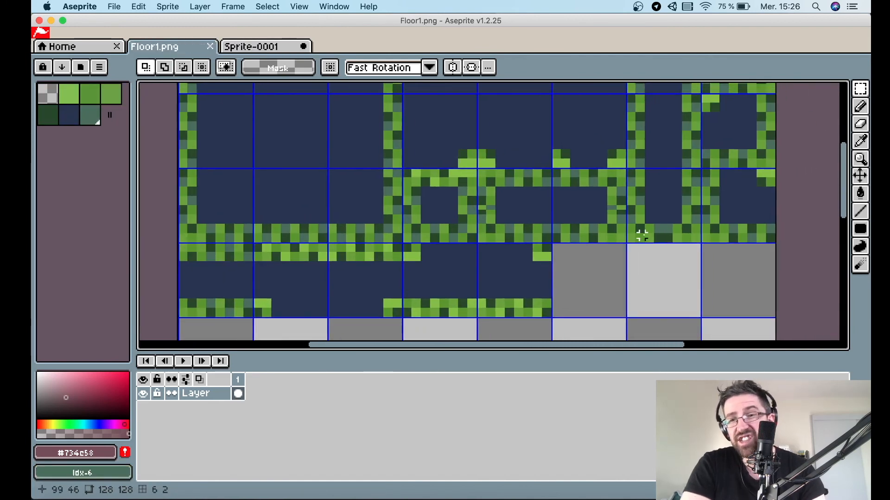
click(287, 46)
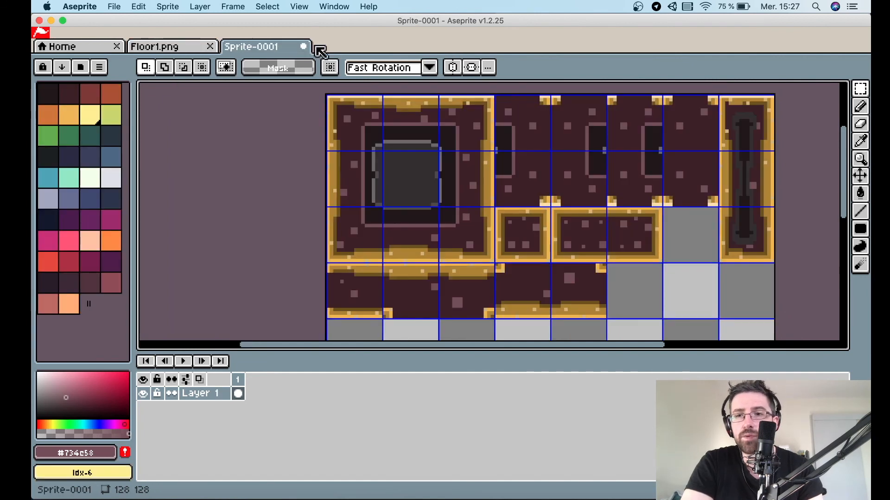
scroll(699, 240, up, 1)
scroll(794, 281, right, 2)
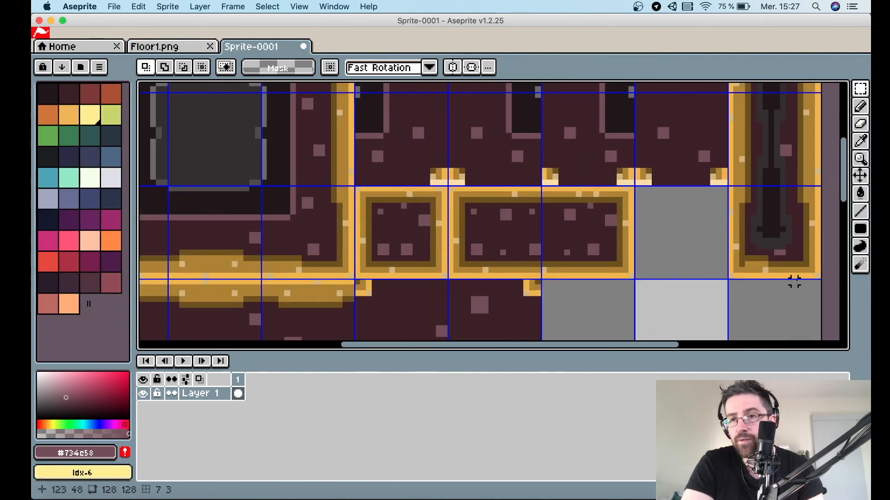
Copy a left-edge cell of the large frame into the empty cell beside the long frame.
drag(763, 282, 676, 194)
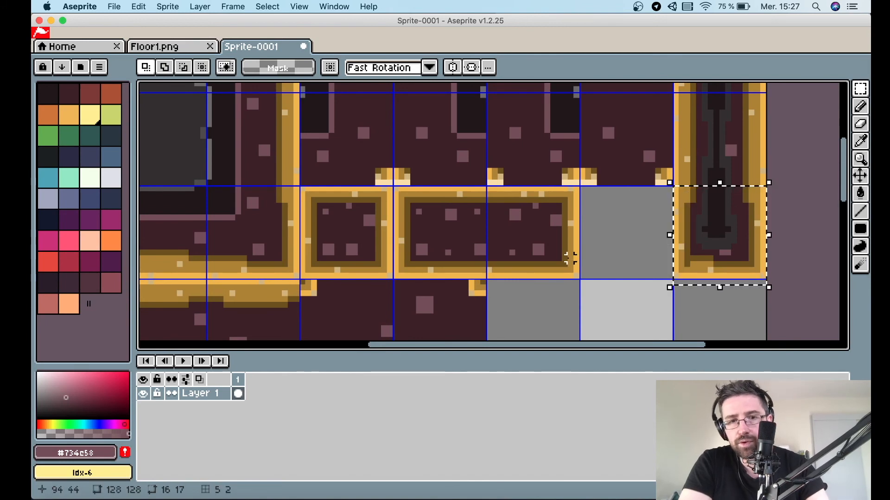
scroll(562, 254, left, 2)
scroll(562, 255, down, 1)
scroll(672, 269, left, 4)
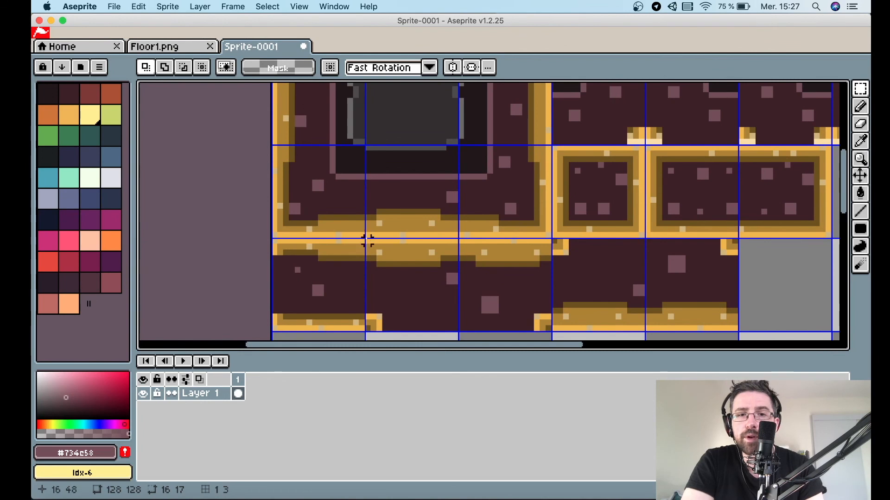
drag(361, 234, 274, 149)
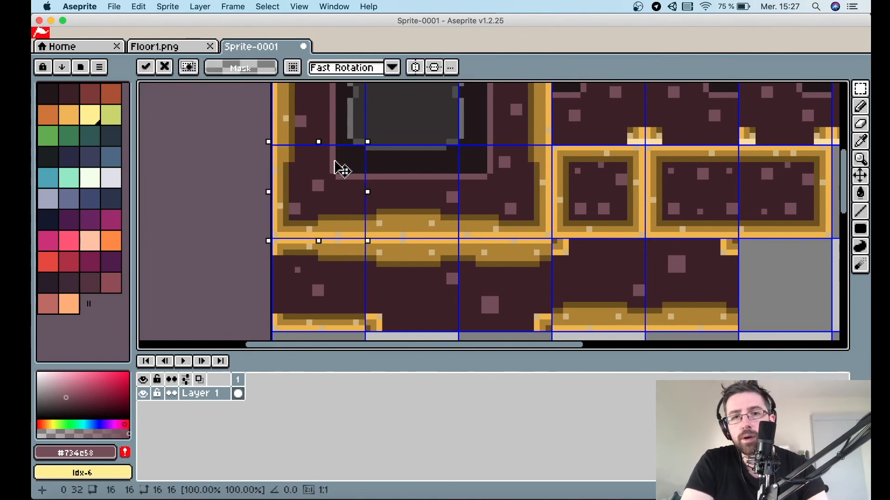
drag(341, 169, 714, 192)
scroll(706, 185, right, 6)
drag(457, 206, 628, 192)
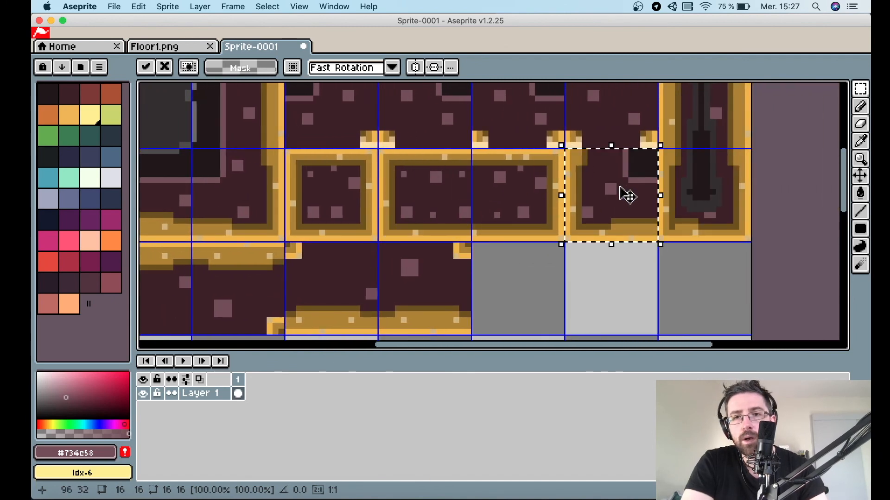
Try to clear the dark notch in the new cell with a transparent fill.
click(181, 46)
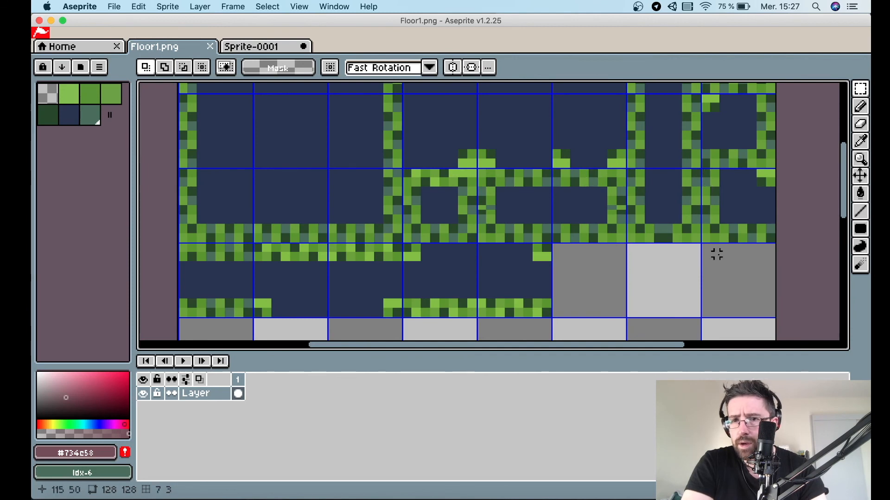
click(273, 46)
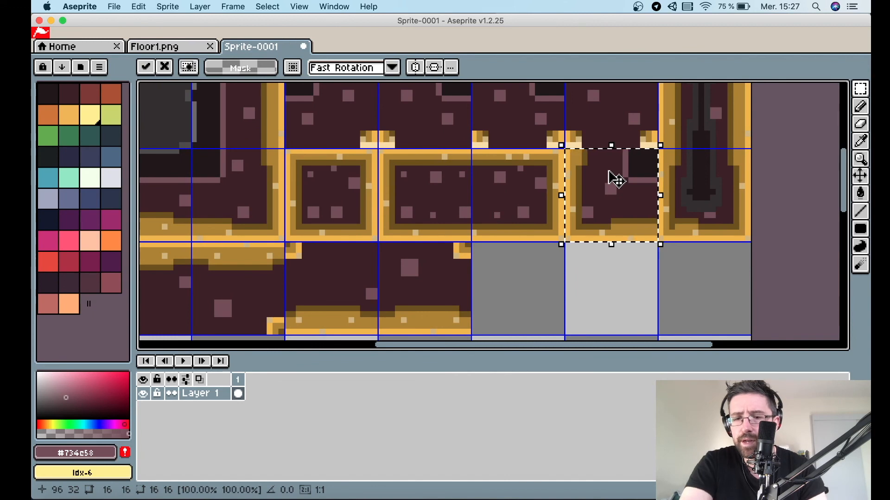
alt+click(630, 160)
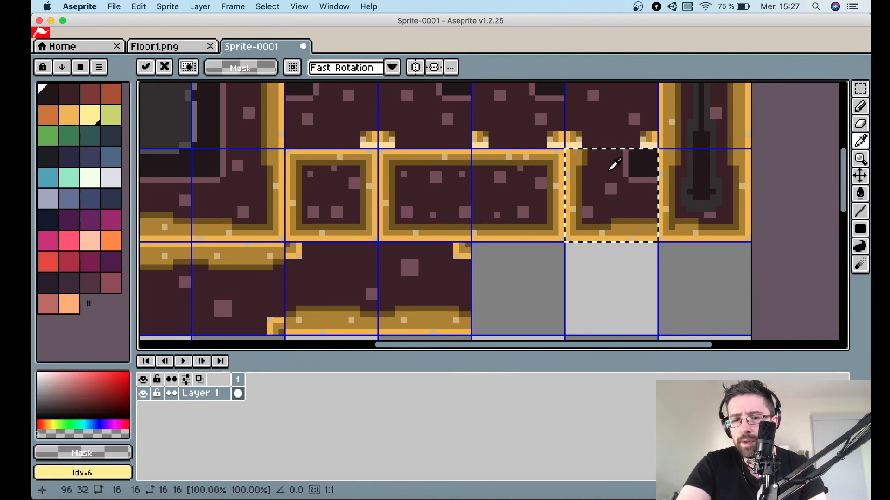
key(g)
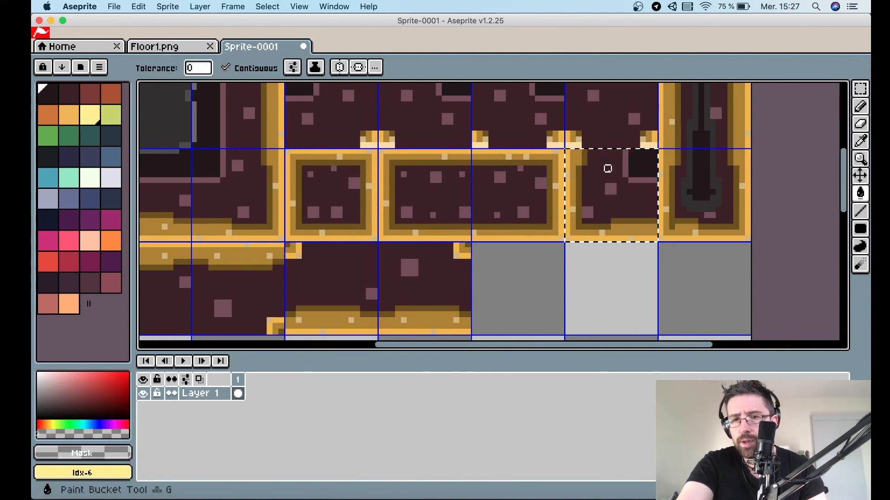
click(632, 169)
key(v)
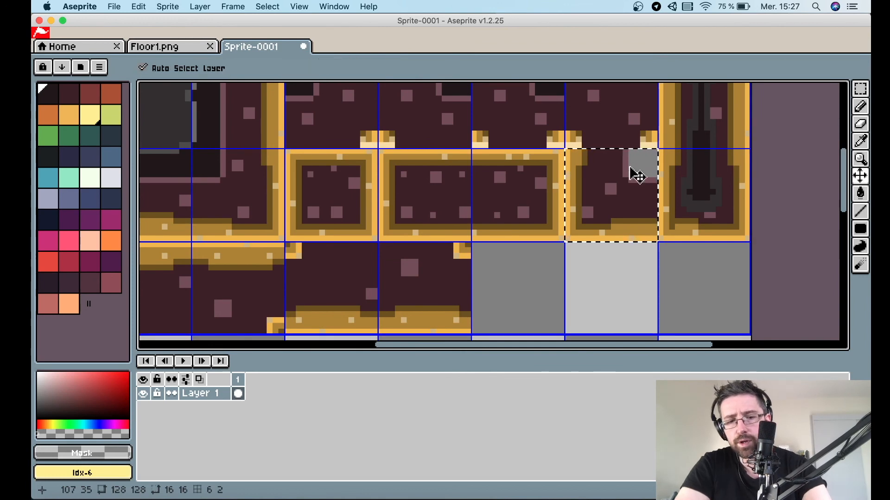
key(super+z)
Fill the notch with #3b2027 and copy a small gold nub onto the new cell's top-right corner.
alt+click(602, 170)
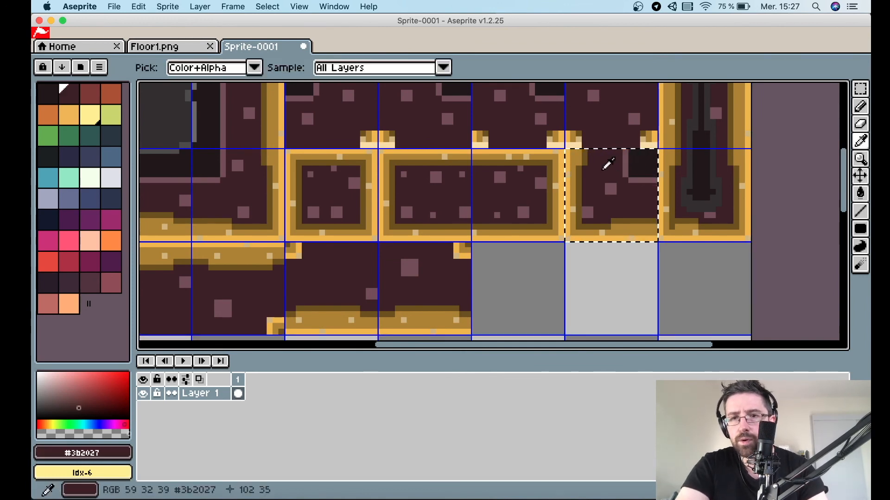
click(649, 171)
click(632, 179)
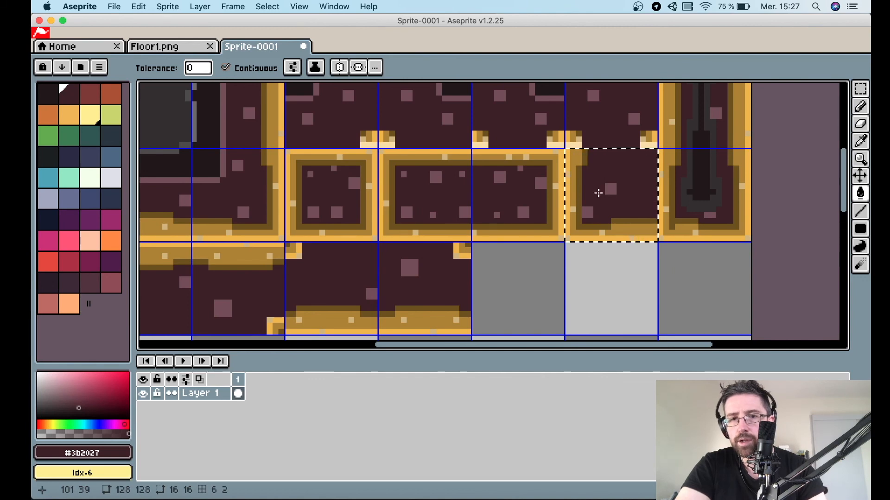
key(m)
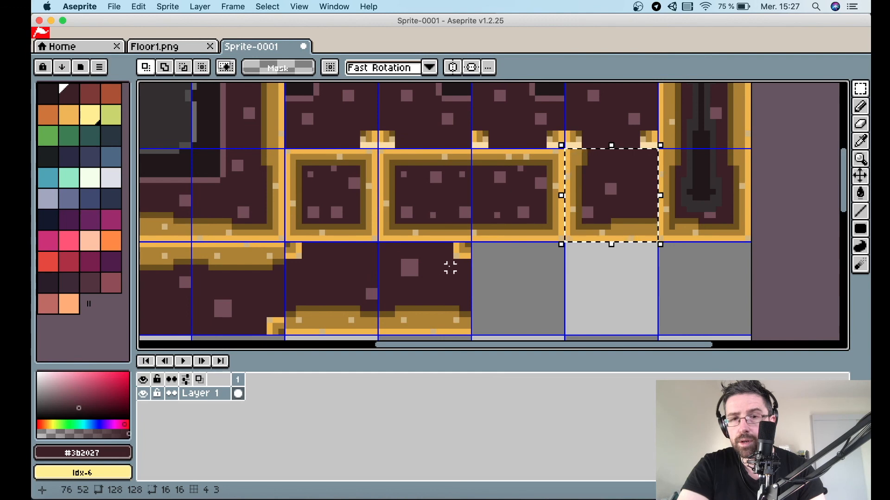
drag(456, 253, 656, 165)
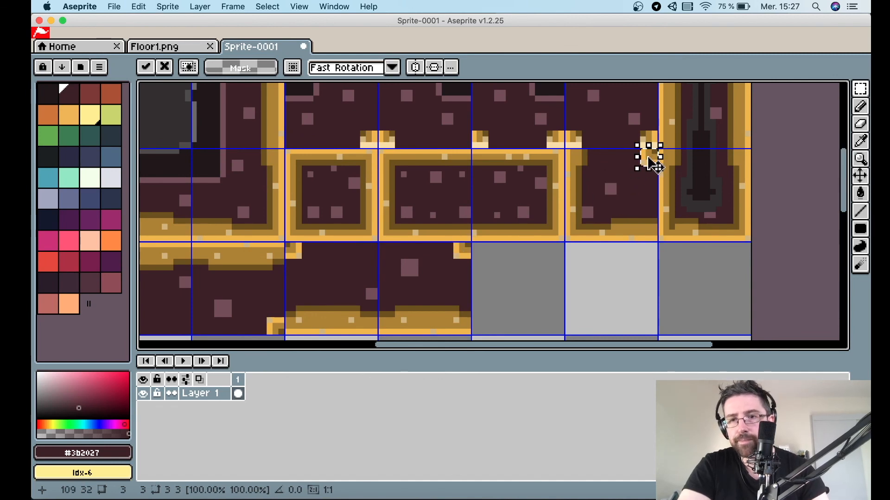
click(631, 261)
Compare the whole tileset against the Floor1.png reference.
click(159, 47)
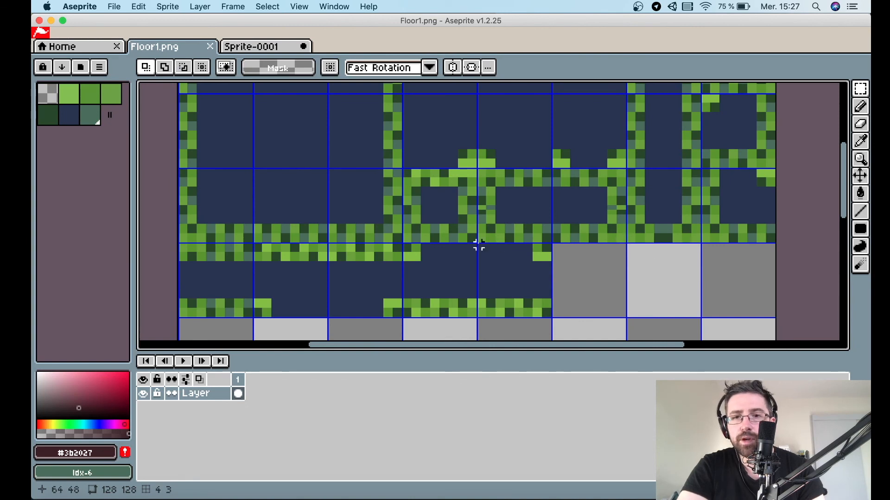
scroll(324, 207, down, 3)
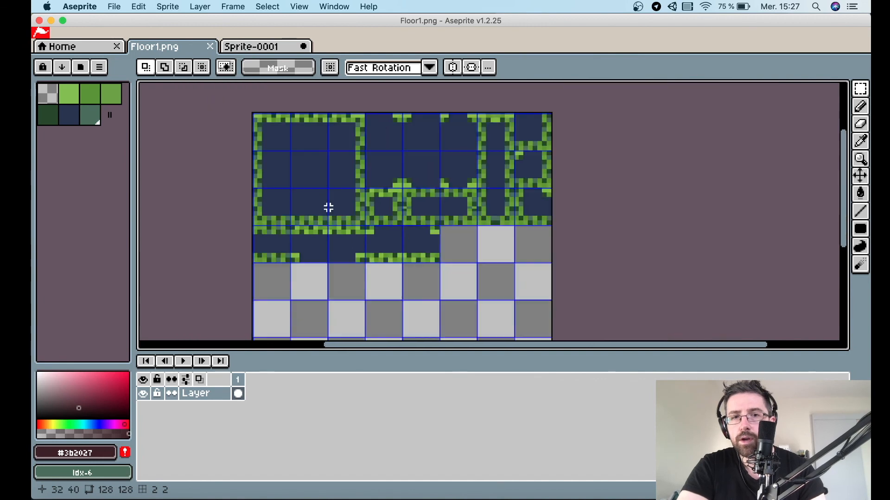
scroll(329, 207, up, 2)
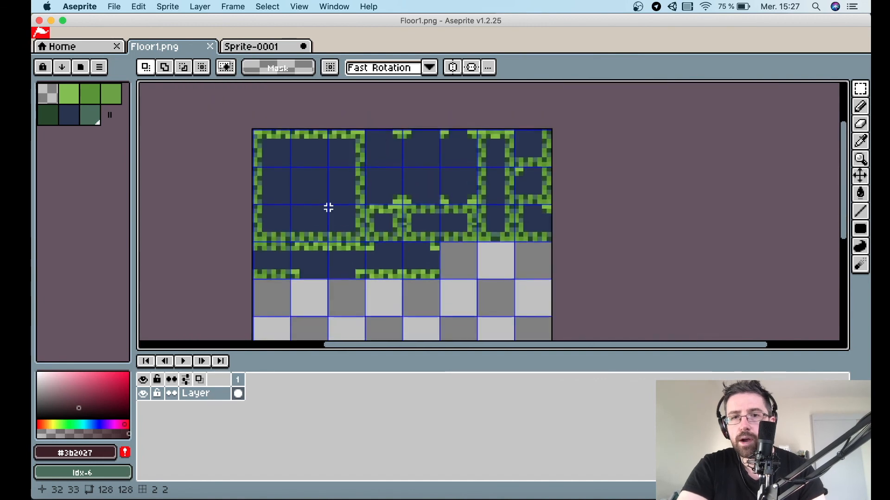
click(276, 49)
scroll(362, 163, down, 3)
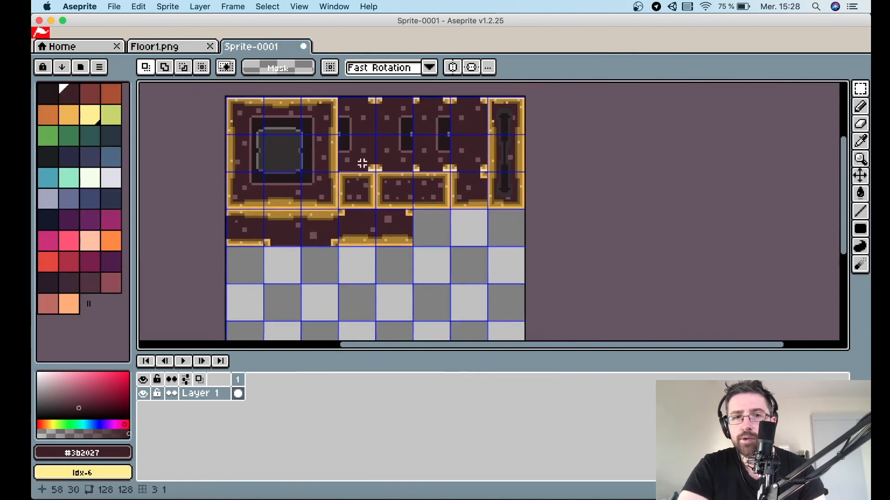
scroll(361, 163, left, 2)
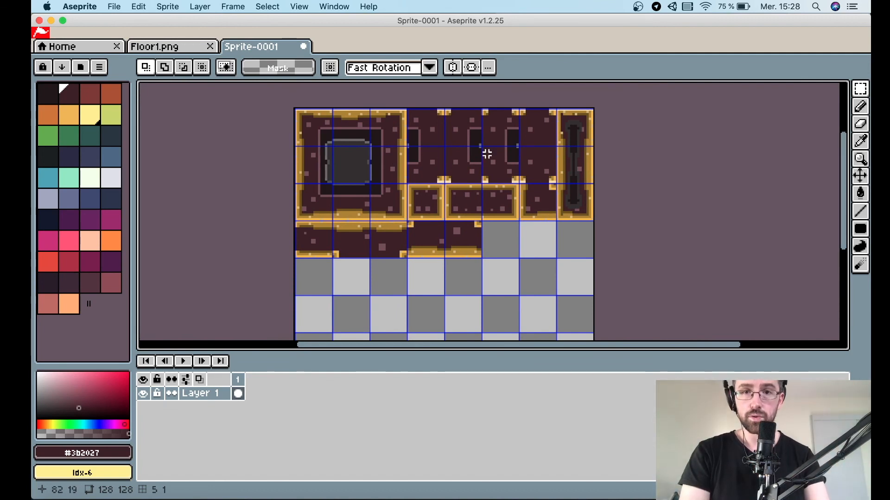
scroll(526, 140, up, 2)
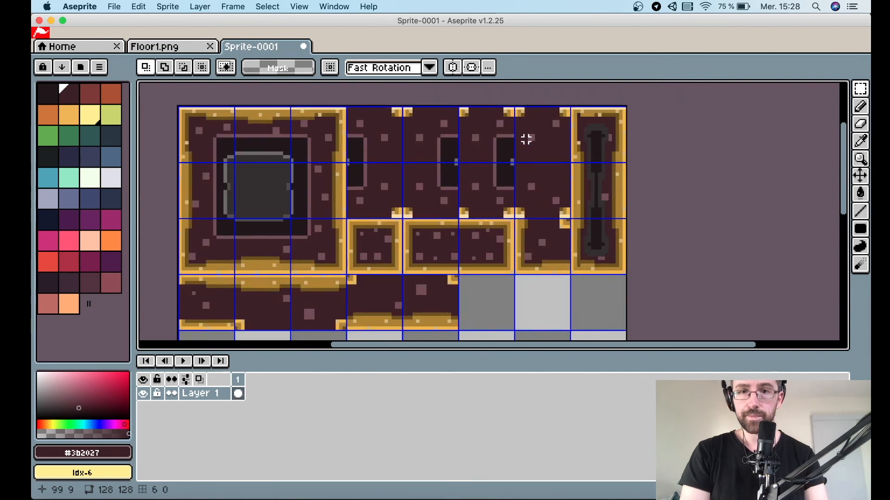
scroll(526, 139, up, 1)
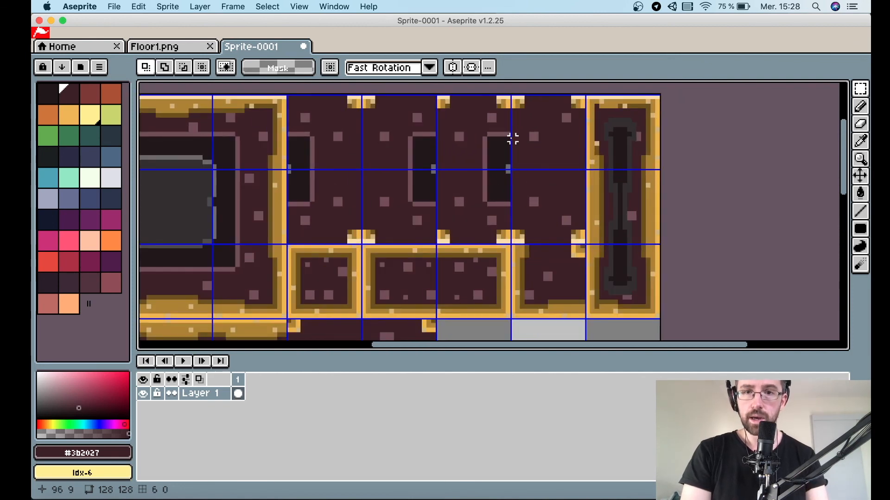
scroll(512, 139, down, 2)
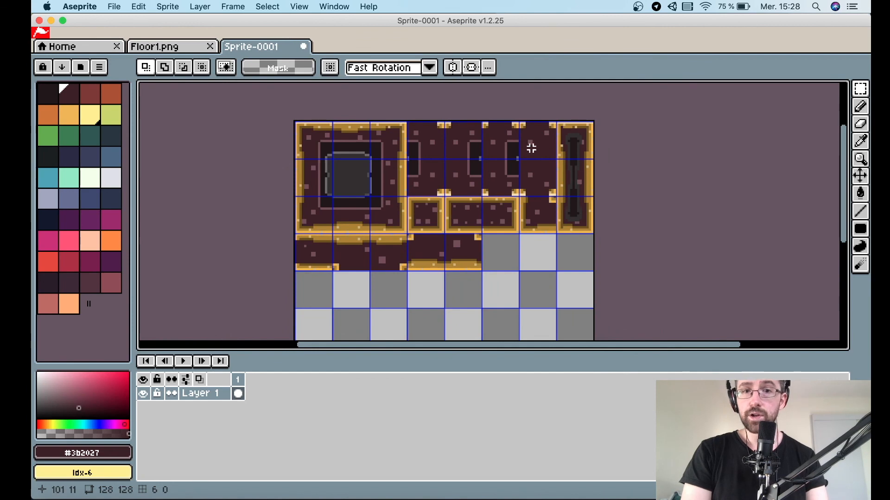
scroll(531, 148, up, 1)
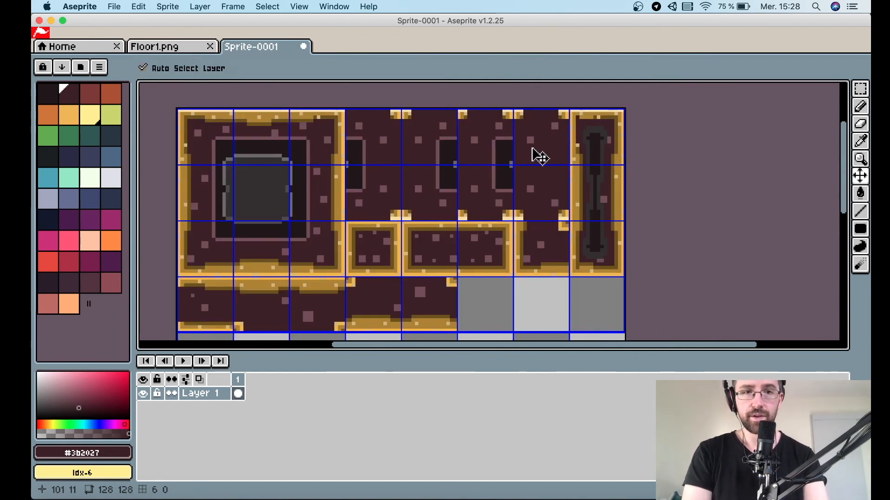
Start saving the sprite and navigate up to the Desktop's Jeu Unity folder.
key(super+s)
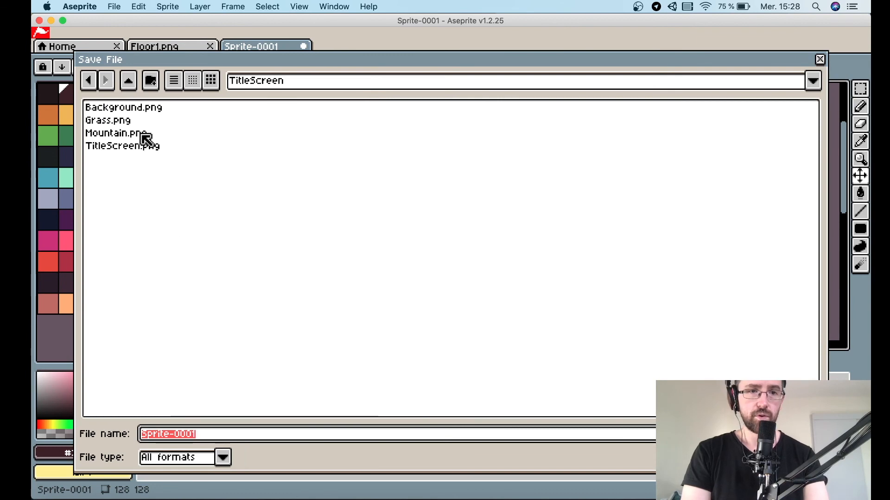
click(129, 82)
click(129, 82)
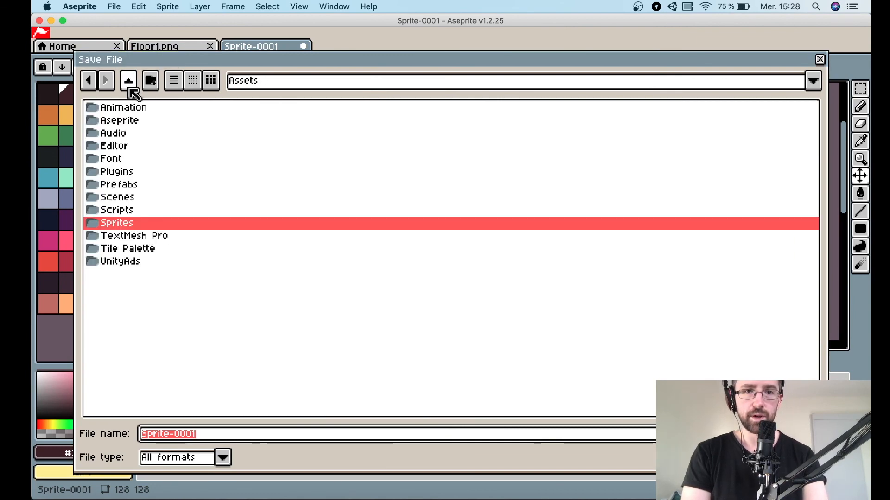
click(129, 82)
click(129, 81)
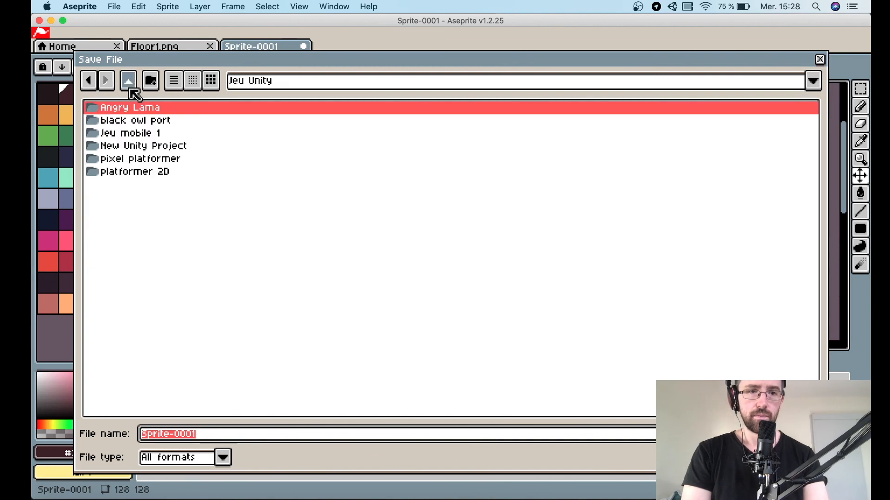
click(129, 87)
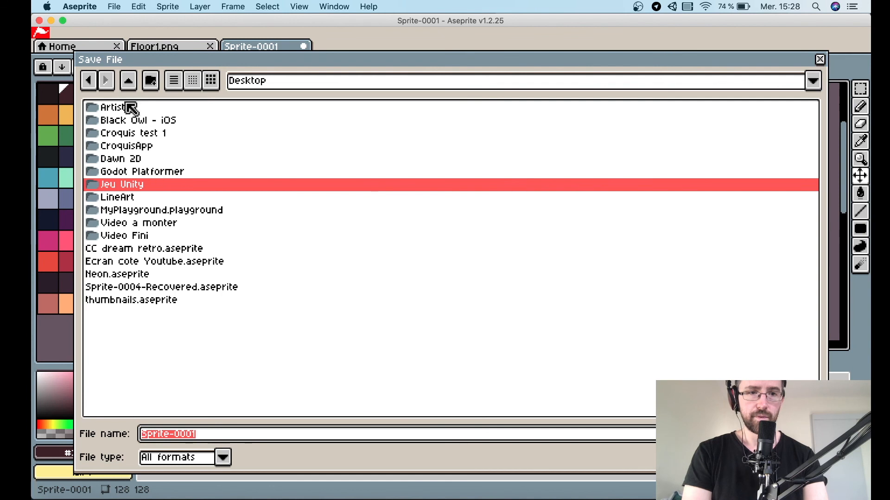
double_click(159, 185)
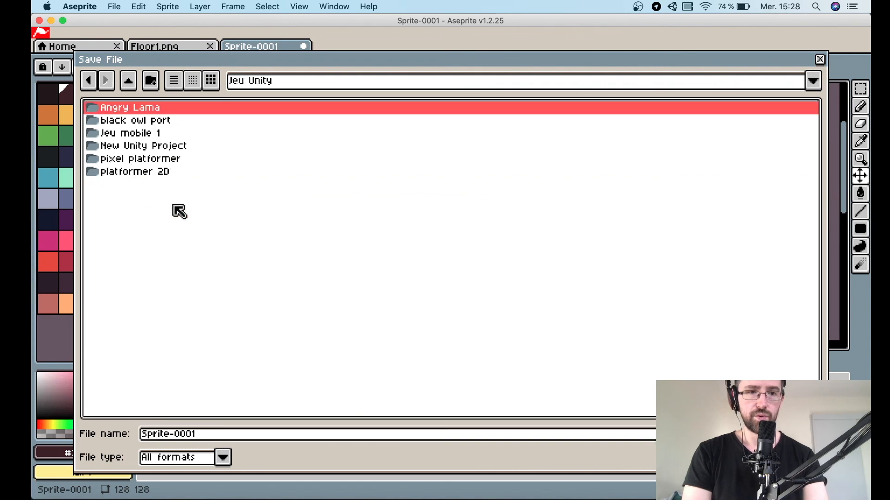
Save the sprite as groundTiles1 in aseprite format.
click(224, 435)
double_click(225, 435)
text(b)
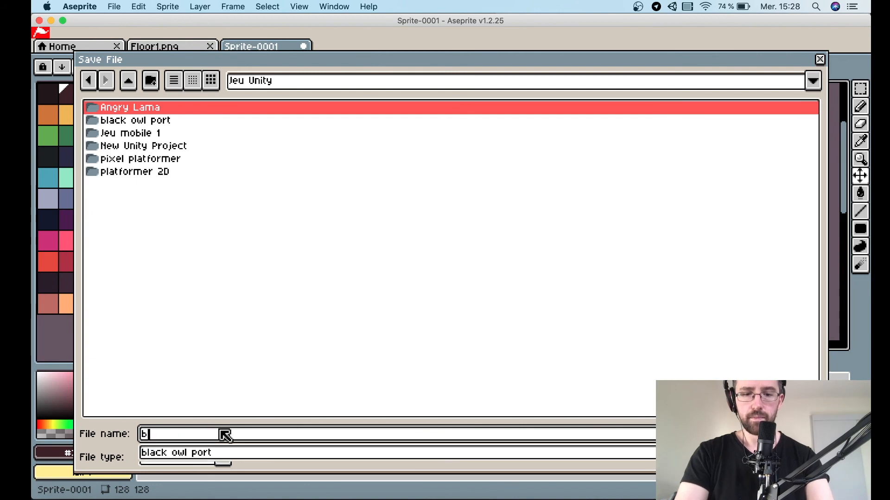
text(ackground)
key(BackSpace)
key(BackSpace)
key(BackSpace)
key(BackSpace)
key(BackSpace)
key(BackSpace)
key(BackSpace)
key(BackSpace)
key(BackSpace)
key(BackSpace)
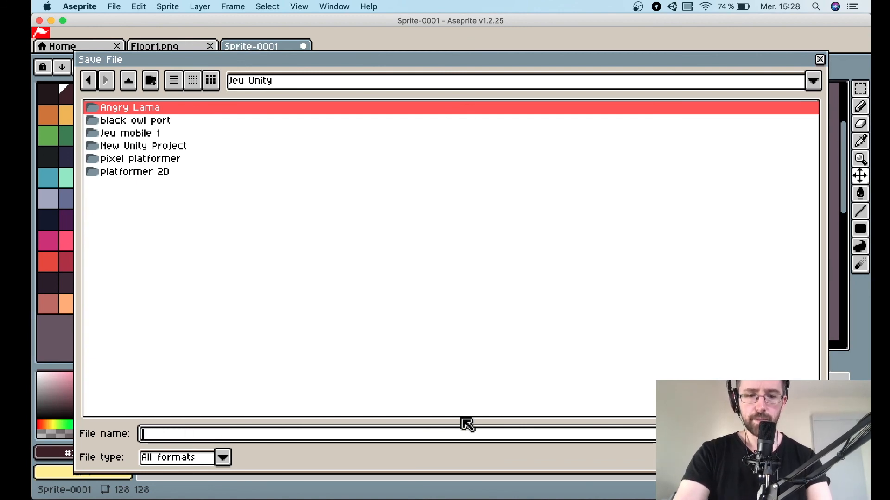
text(groundTiles1)
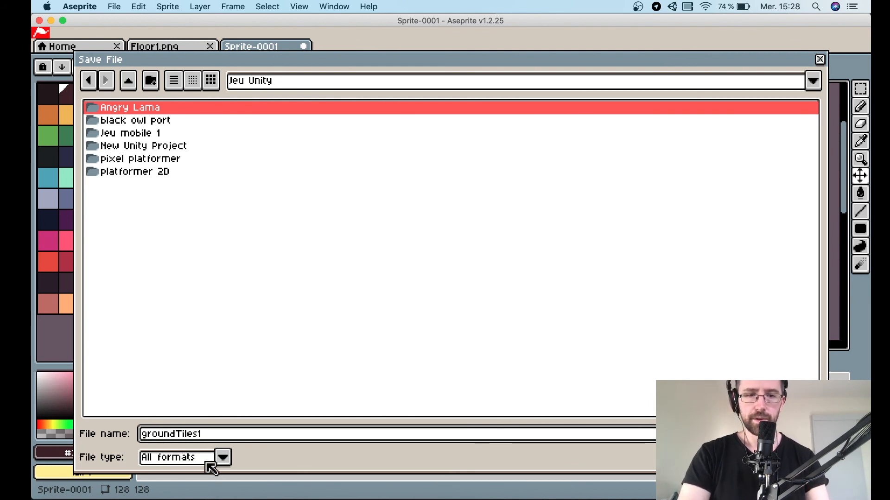
click(223, 458)
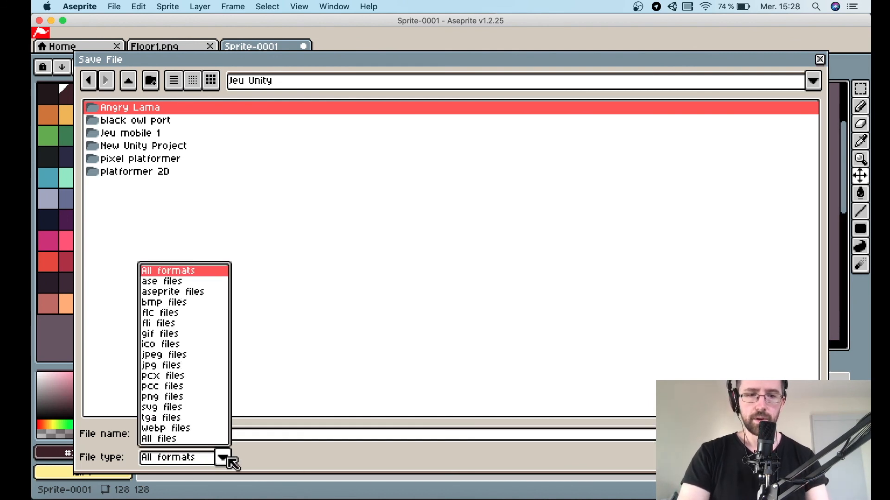
click(183, 292)
key(Return)
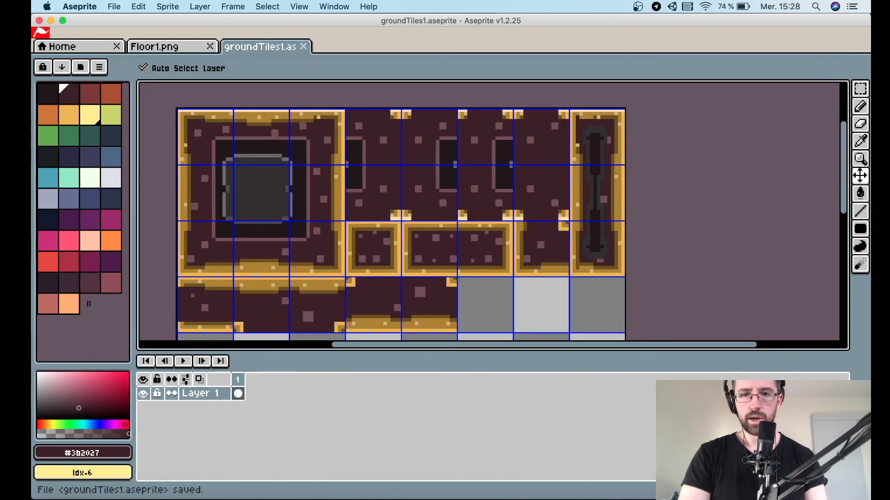
Preview a Hue/Saturation adjustment of H -26, S -13, L 3, A 8 on the tileset, then cancel it.
scroll(545, 302, down, 2)
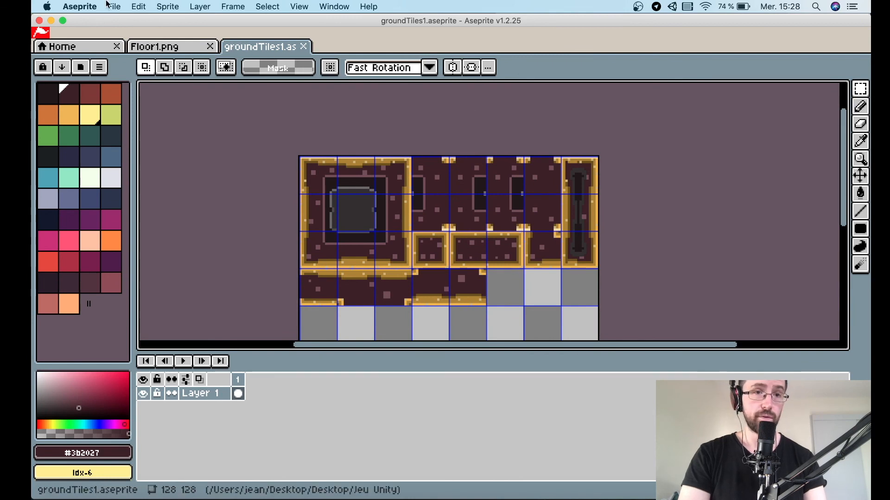
click(124, 7)
mouse_move(144, 9)
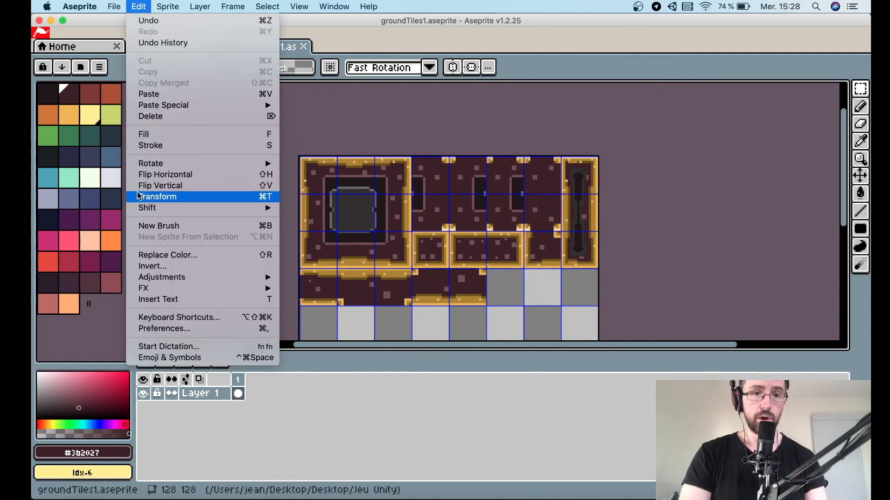
mouse_move(200, 284)
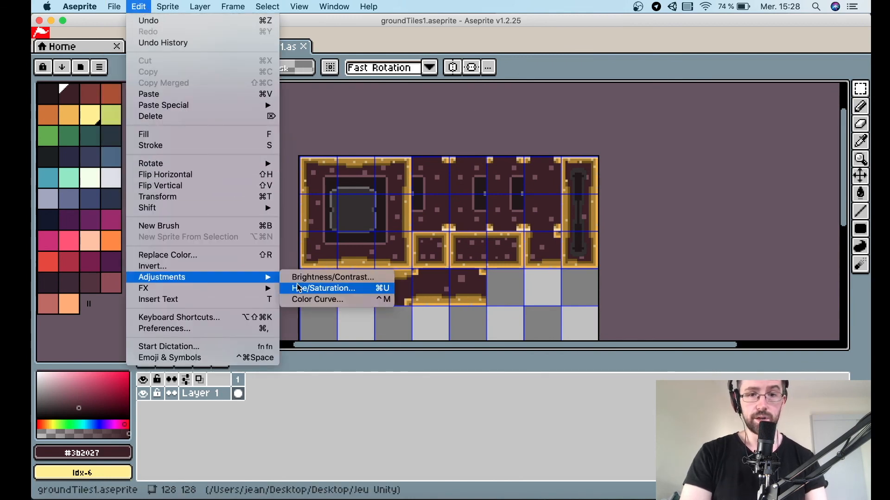
click(314, 287)
drag(315, 285, 783, 96)
mouse_move(690, 156)
mouse_down()
mouse_move(667, 153)
mouse_move(685, 154)
mouse_move(680, 182)
mouse_move(703, 182)
mouse_move(679, 182)
mouse_move(682, 201)
mouse_move(693, 200)
mouse_move(676, 183)
mouse_move(690, 184)
mouse_move(685, 168)
mouse_move(667, 168)
mouse_move(680, 167)
mouse_move(666, 155)
mouse_move(608, 152)
mouse_move(679, 159)
mouse_up()
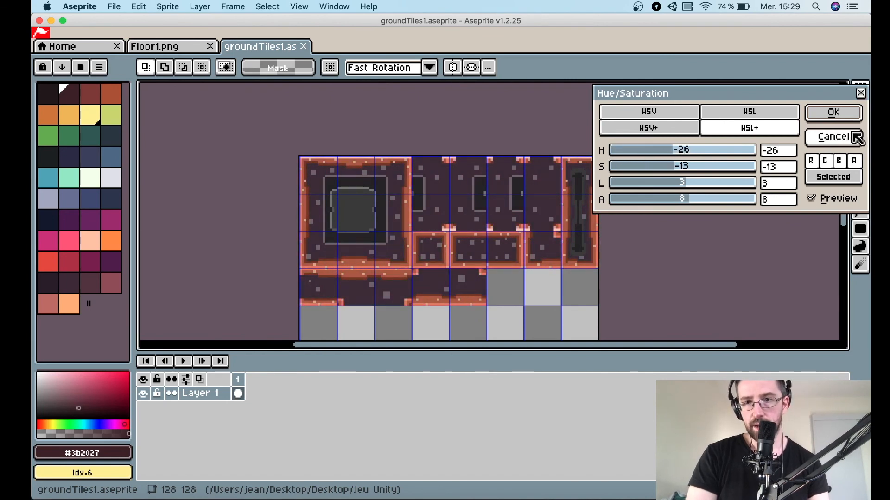
click(833, 137)
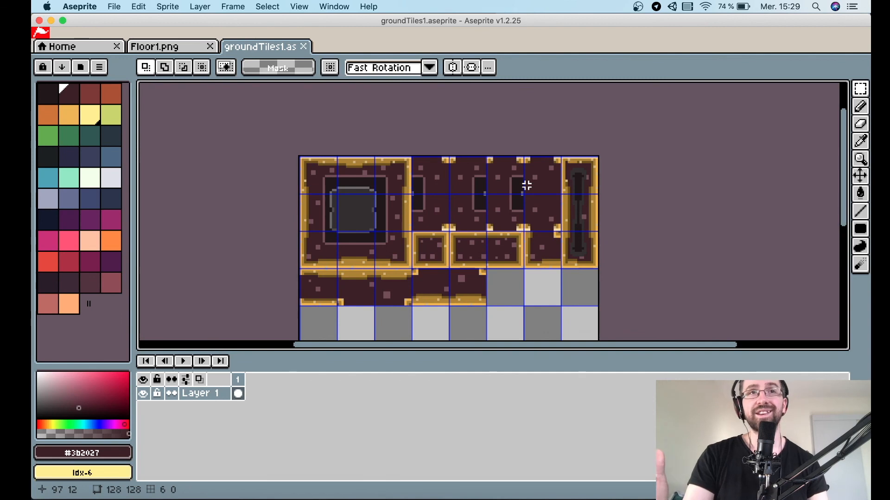